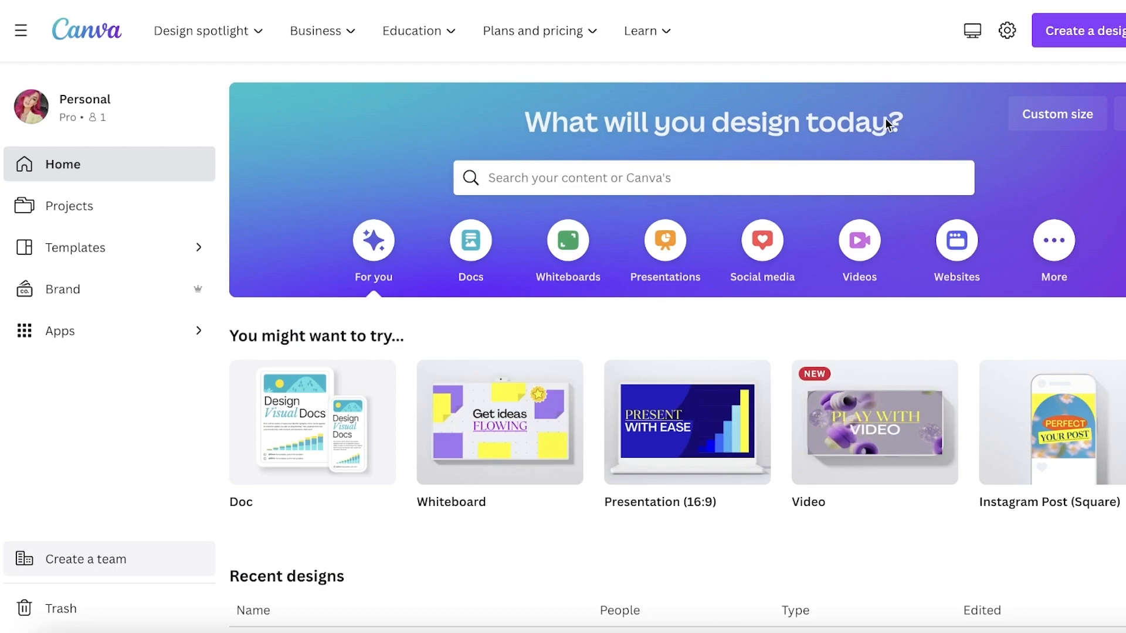
# Search the design templates for "planner"
pyautogui.scroll(-1, 885, 118)
pyautogui.scroll(1, 886, 121)
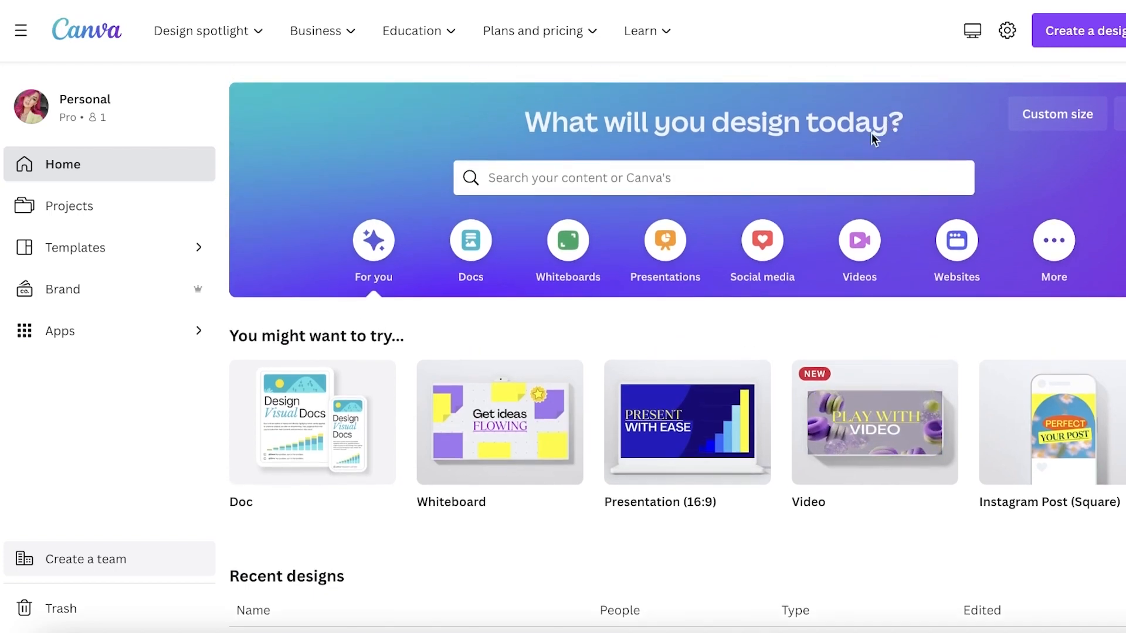
pyautogui.click(853, 164)
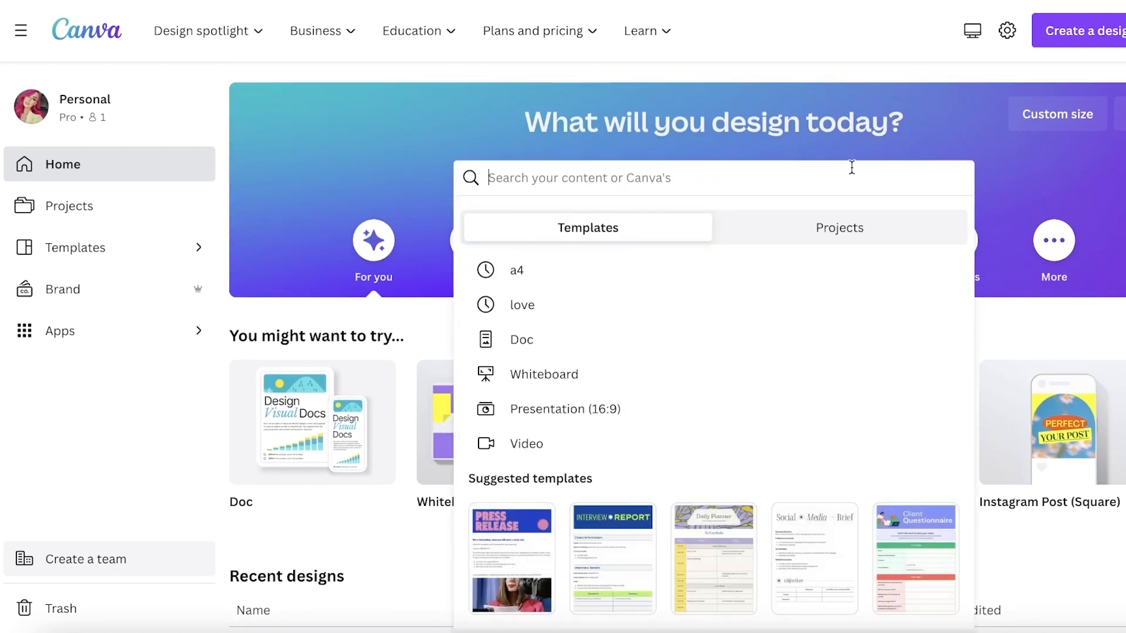
pyautogui.write('planner')
pyautogui.press('Return')
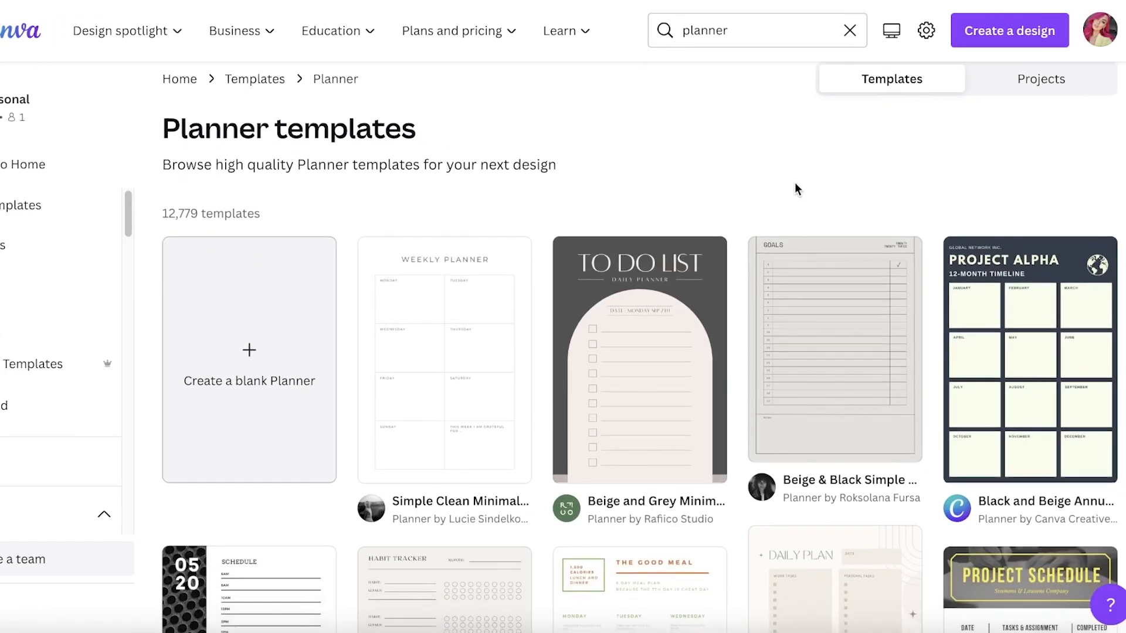
# Browse the planner template results for a suitable layout
pyautogui.scroll(-3, 797, 189)
pyautogui.scroll(-2, 433, 208)
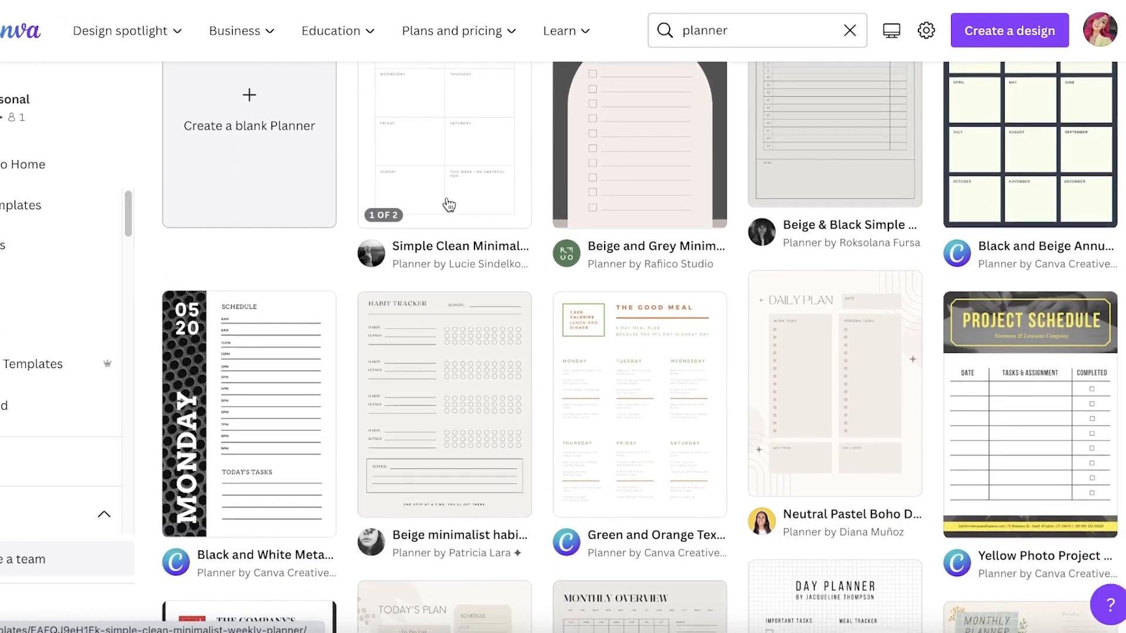
pyautogui.scroll(-10, 446, 204)
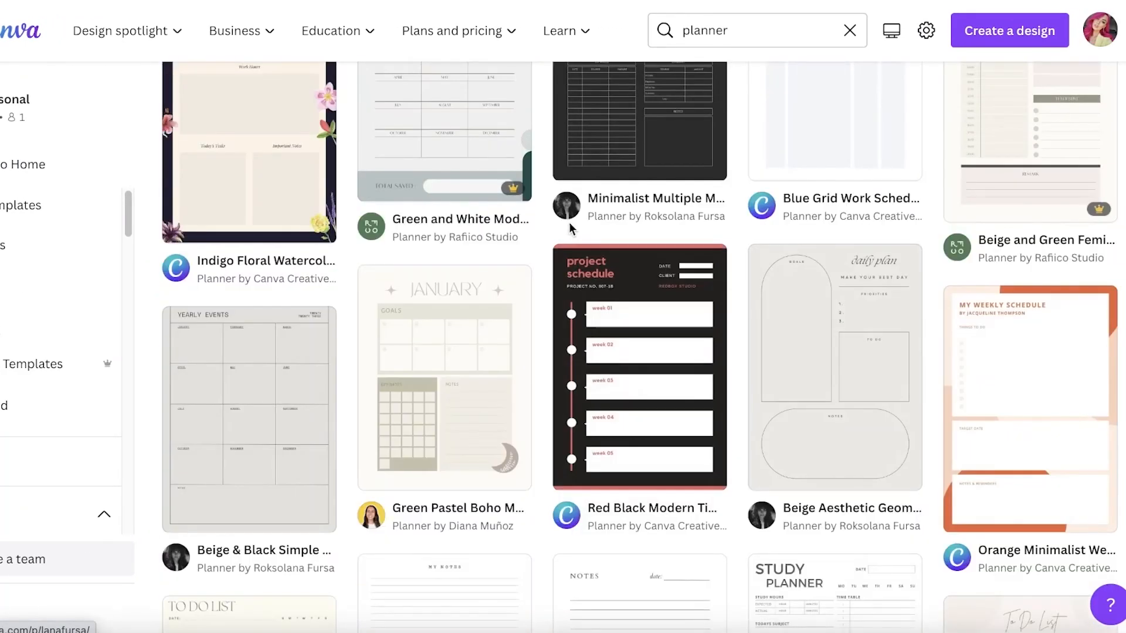
pyautogui.scroll(-15, 1001, 244)
pyautogui.scroll(-10, 1002, 242)
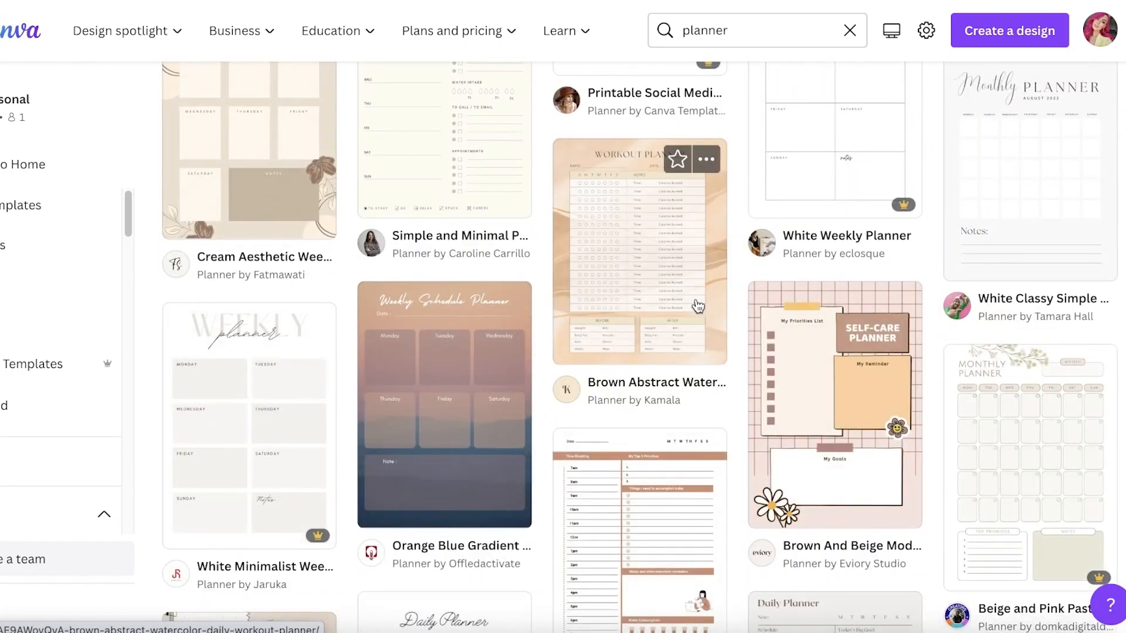
pyautogui.scroll(-15, 758, 300)
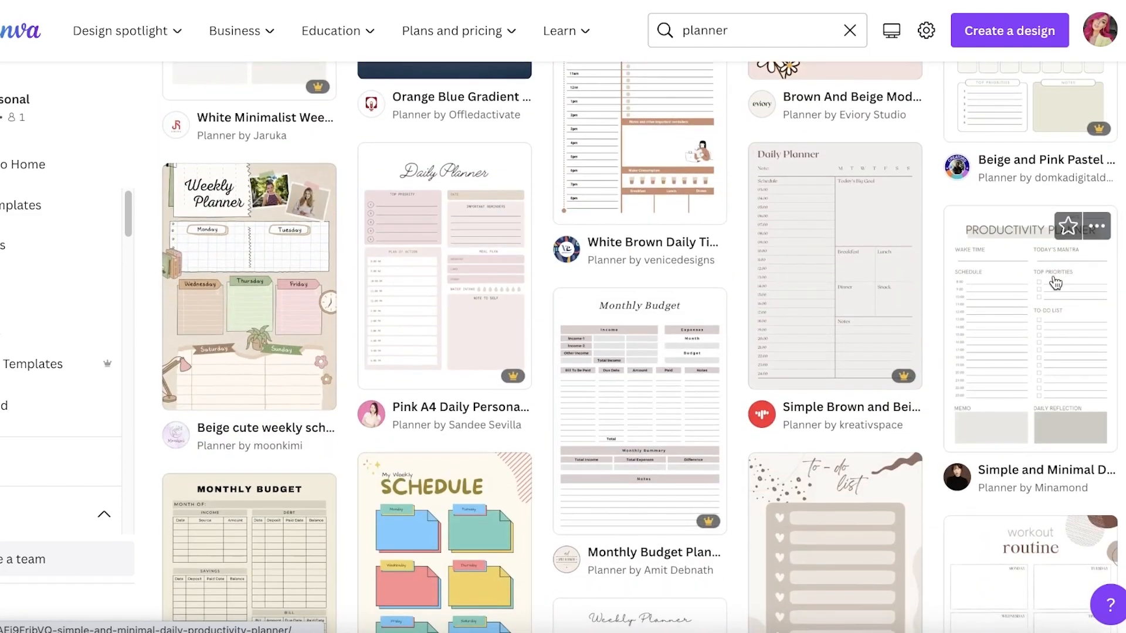
pyautogui.scroll(-4, 420, 320)
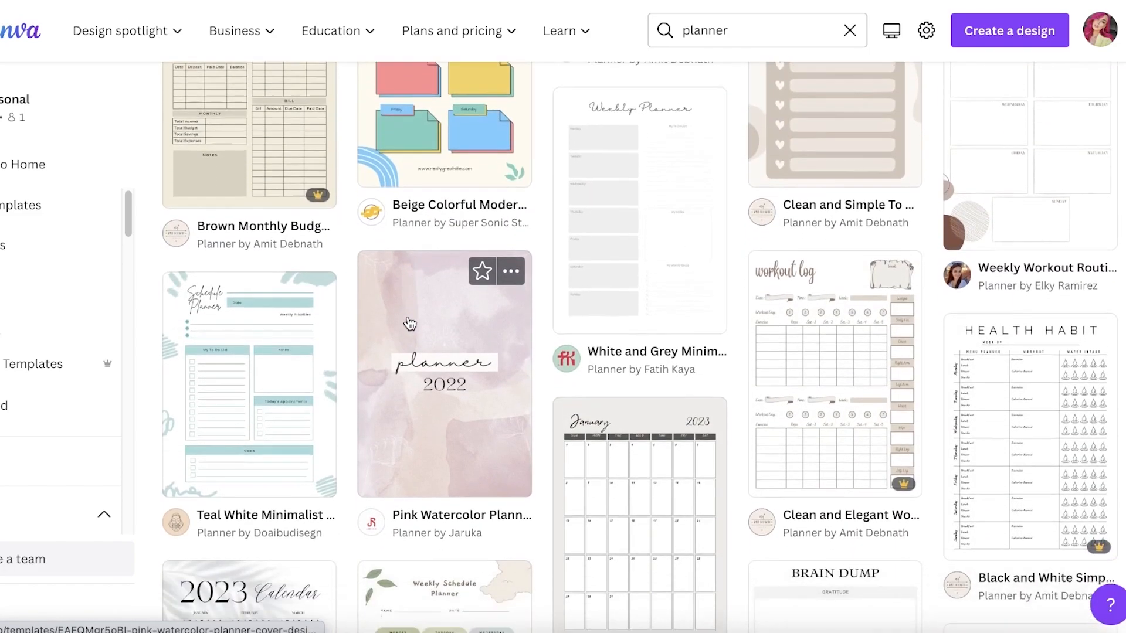
pyautogui.scroll(8, 420, 319)
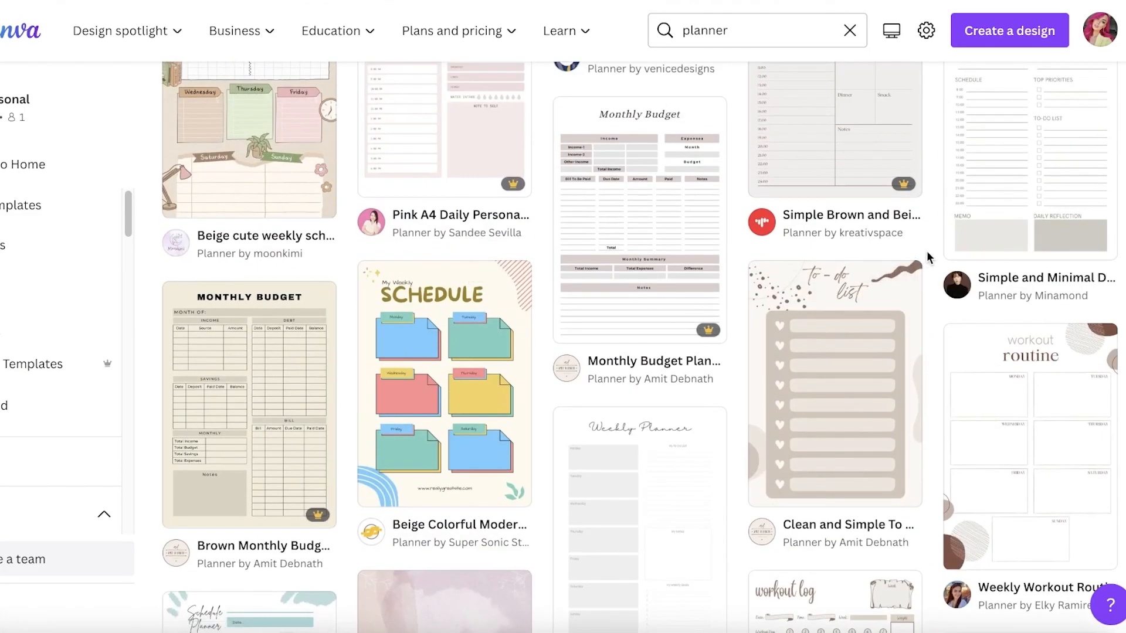
# Preview the Beige Colorful Modern My Weekly Schedule Planner template and its similar designs, and close the preview
pyautogui.click(447, 338)
pyautogui.scroll(-4, 413, 258)
pyautogui.scroll(4, 414, 261)
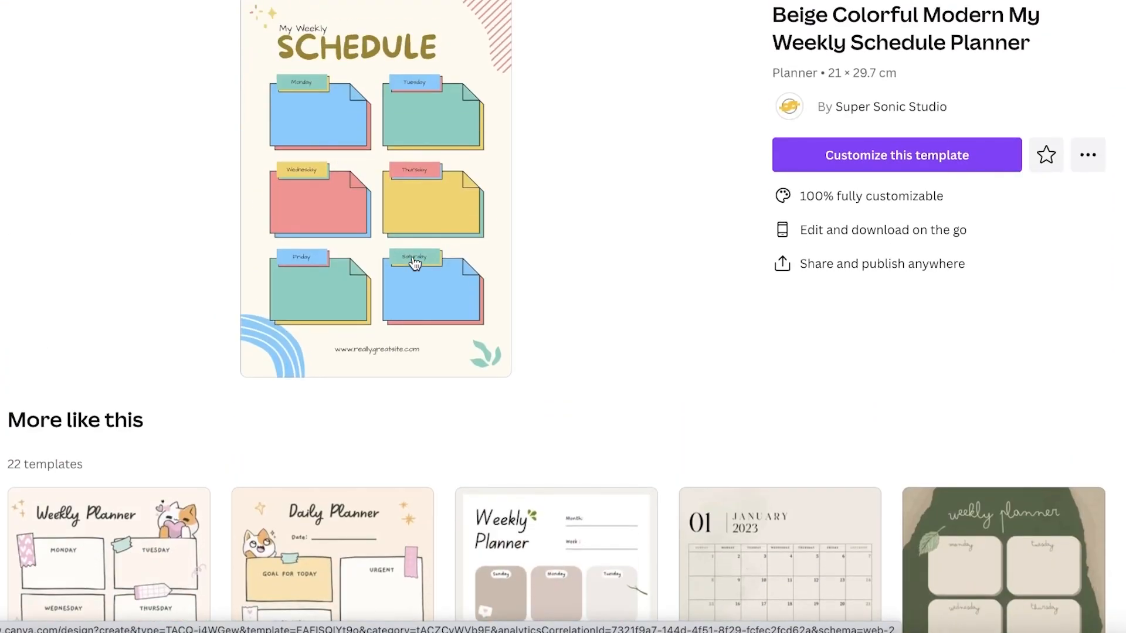
pyautogui.scroll(1, 416, 262)
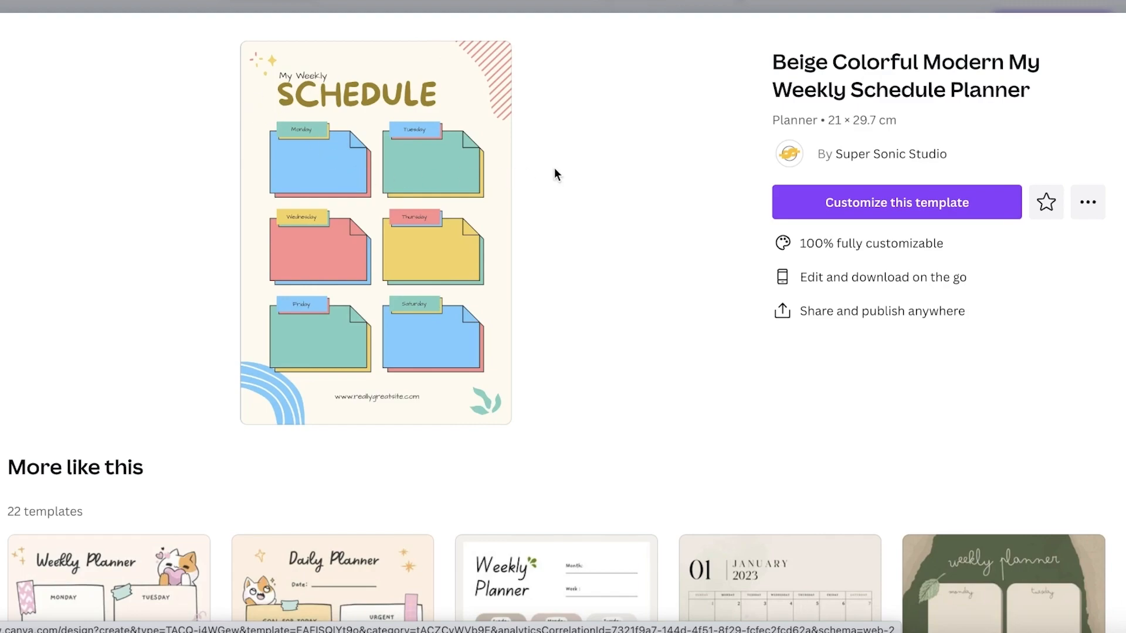
pyautogui.scroll(-3, 533, 231)
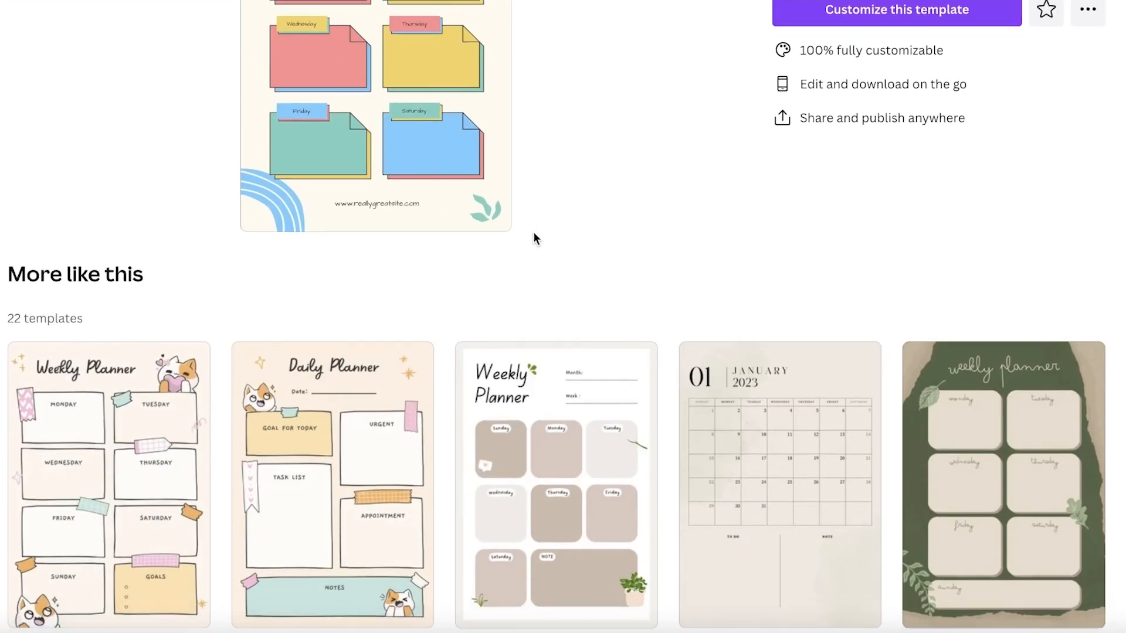
pyautogui.scroll(1, 533, 233)
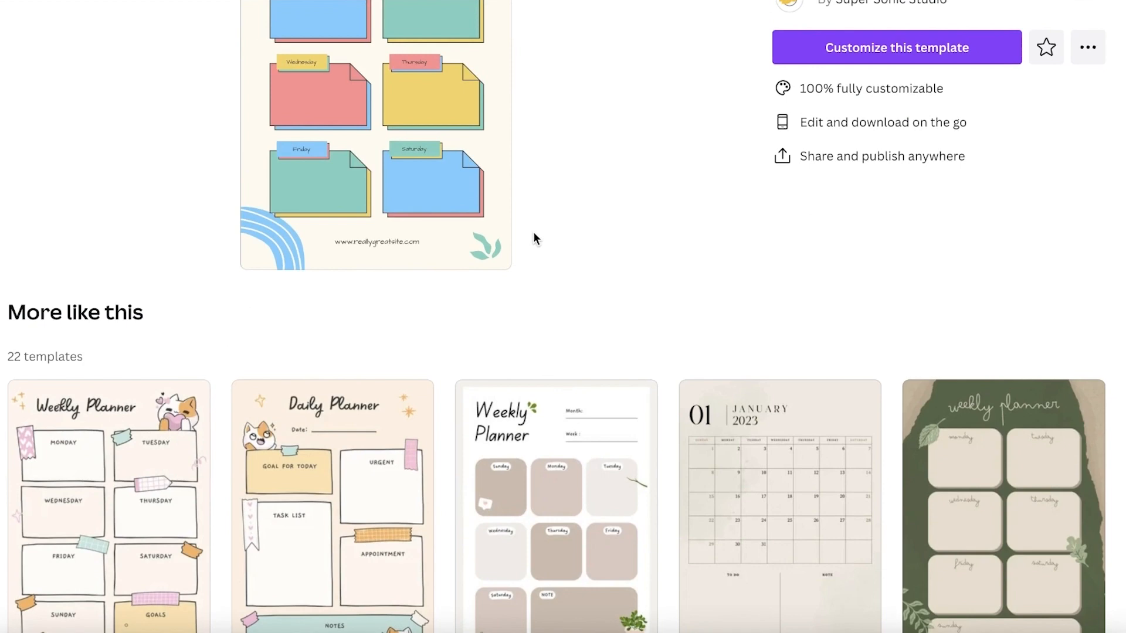
pyautogui.scroll(3, 533, 231)
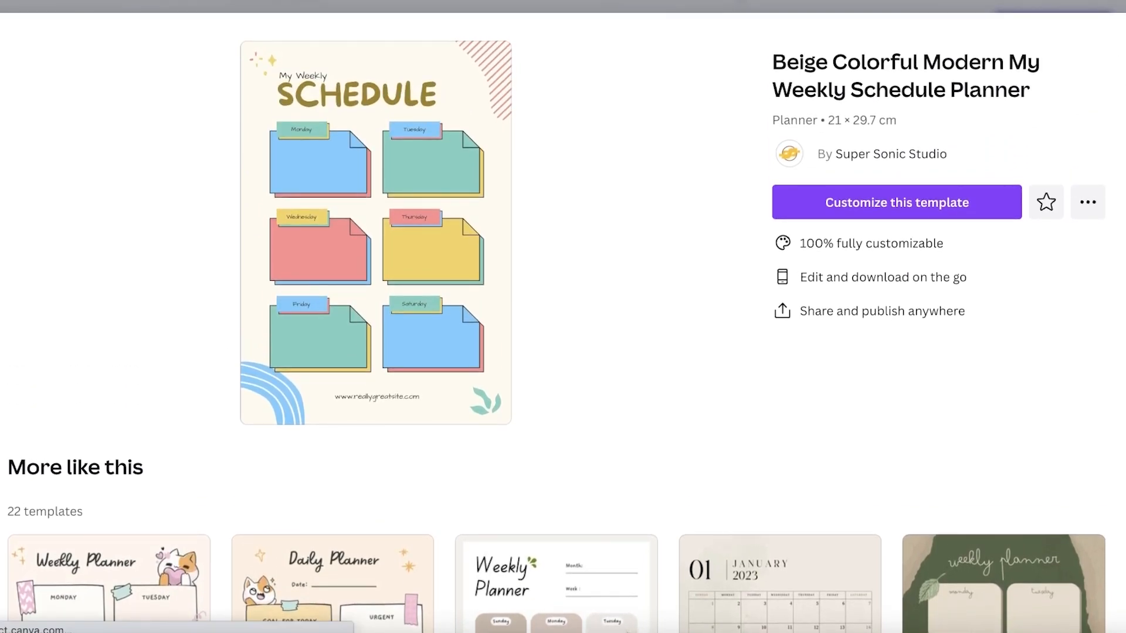
pyautogui.press('Escape')
# Find the Simple and Minimal Printable Daily Planner template among the results and open it for customizing
pyautogui.scroll(12, 882, 209)
pyautogui.scroll(15, 855, 215)
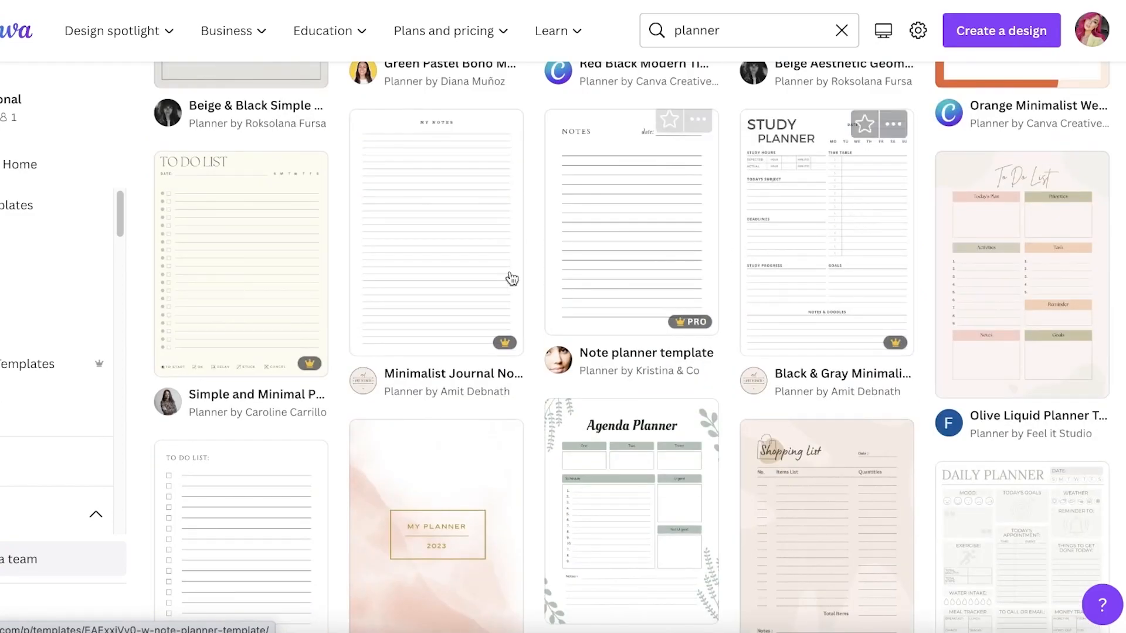
pyautogui.scroll(-10, 549, 276)
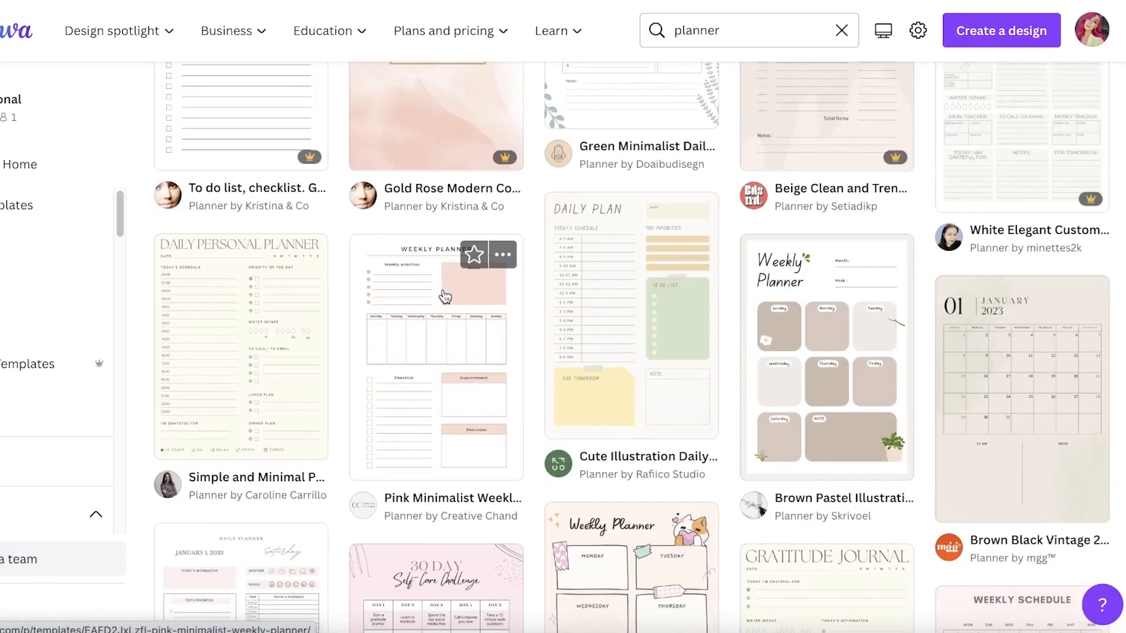
pyautogui.click(243, 321)
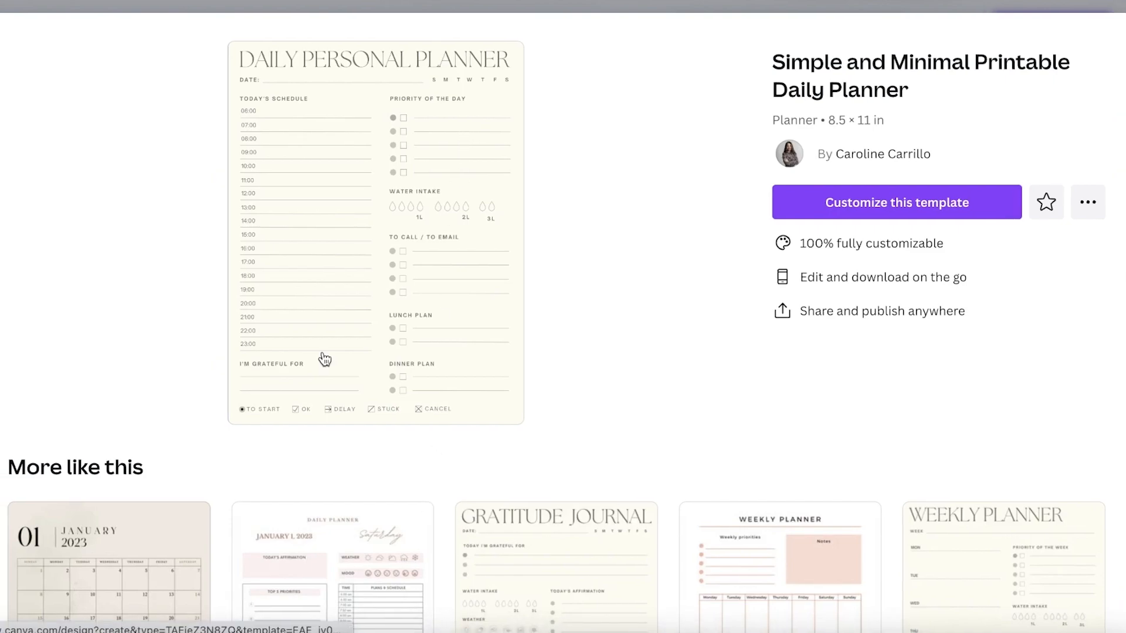
pyautogui.click(818, 214)
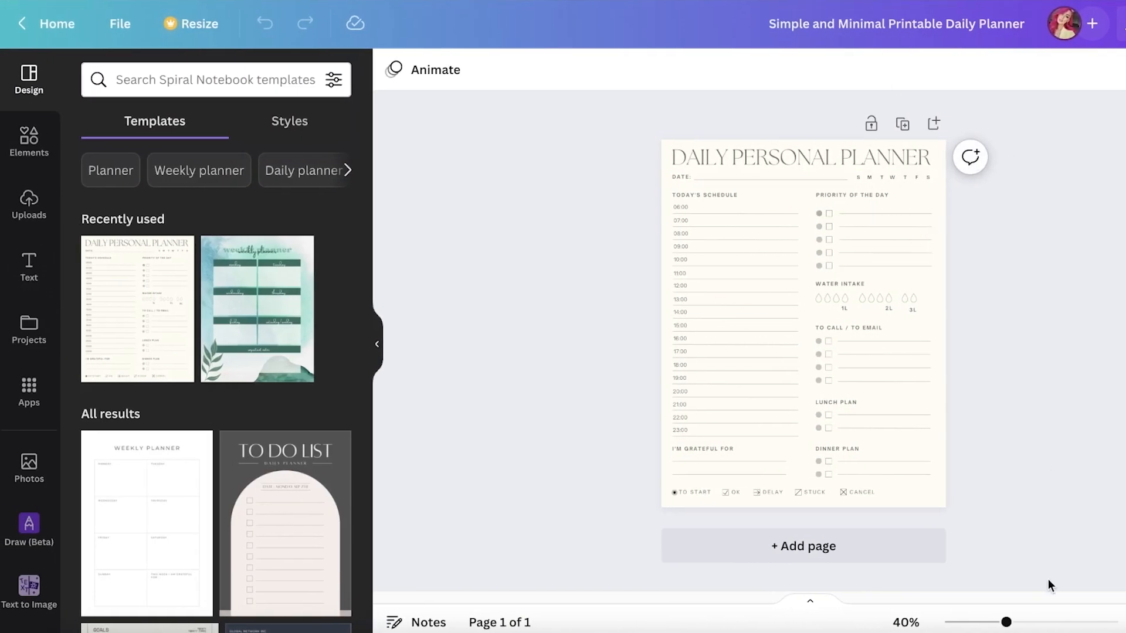
# Scale all the planner's content down together and reposition it to leave a free margin along the page's right edge
pyautogui.moveTo(1012, 625); pyautogui.dragTo(1015, 623)
pyautogui.moveTo(966, 125); pyautogui.dragTo(571, 596)
pyautogui.moveTo(967, 540); pyautogui.dragTo(937, 503)
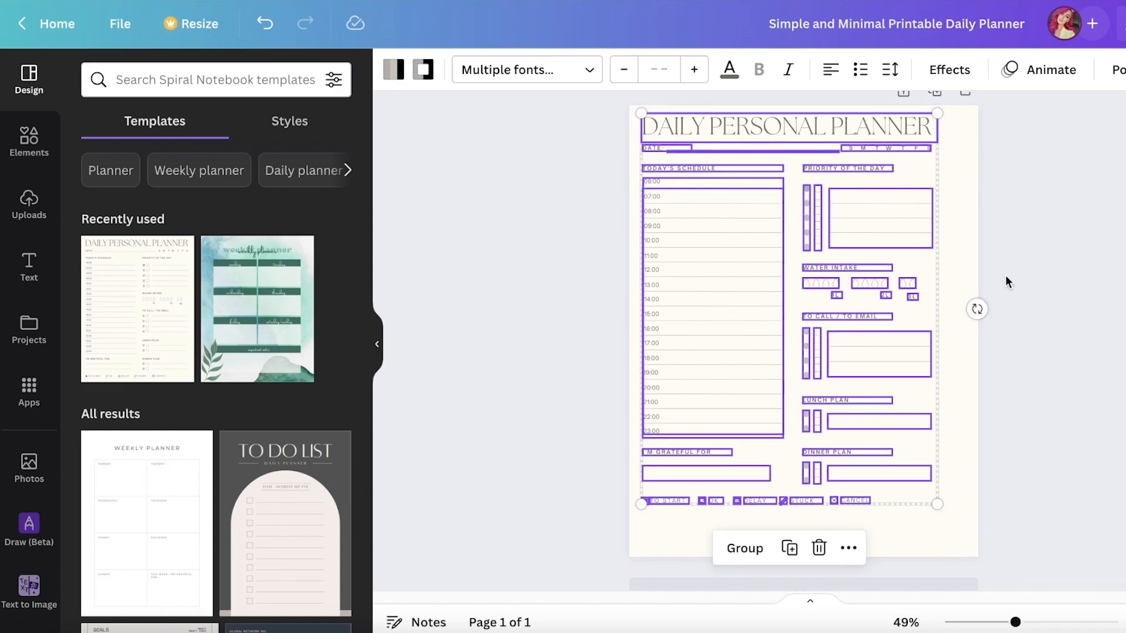
pyautogui.moveTo(852, 292); pyautogui.dragTo(848, 302)
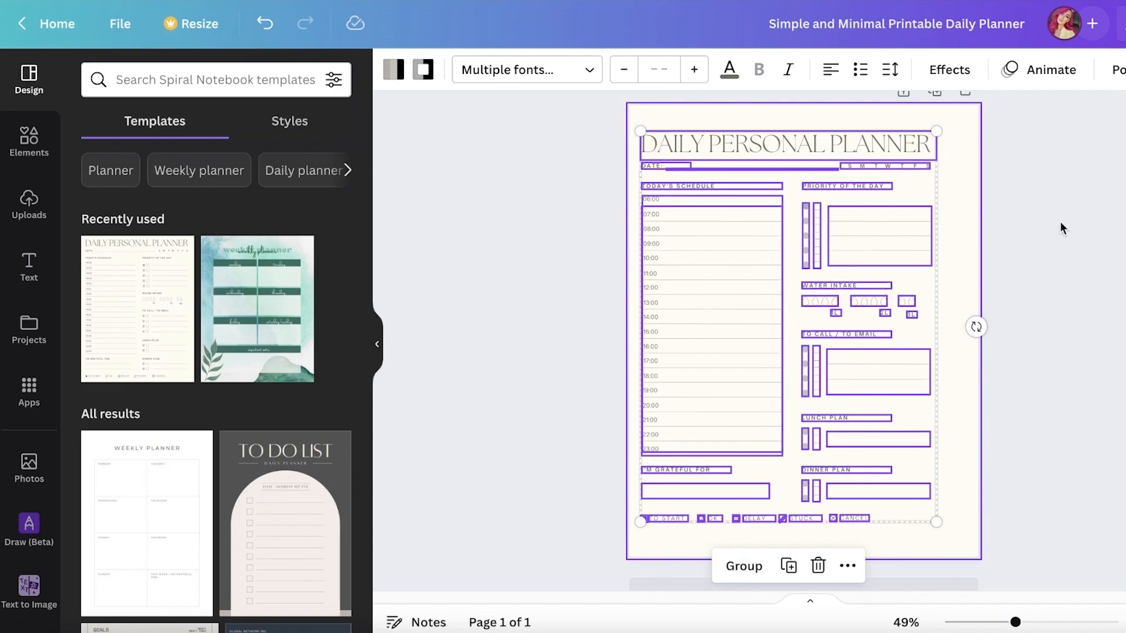
pyautogui.click(1119, 196)
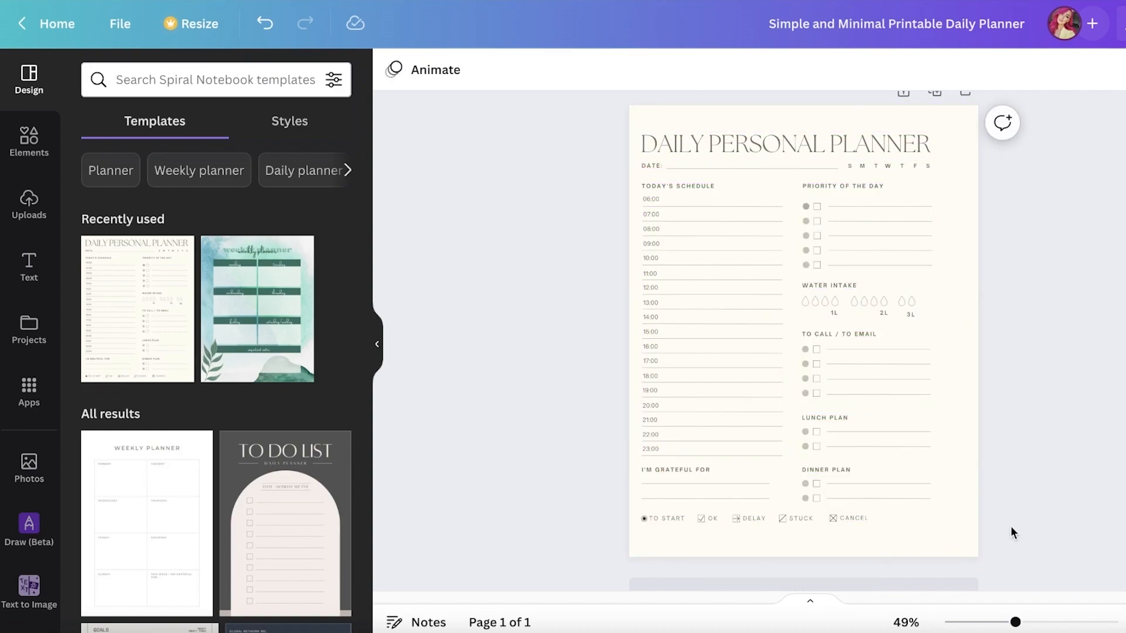
pyautogui.moveTo(1020, 625); pyautogui.dragTo(1017, 623)
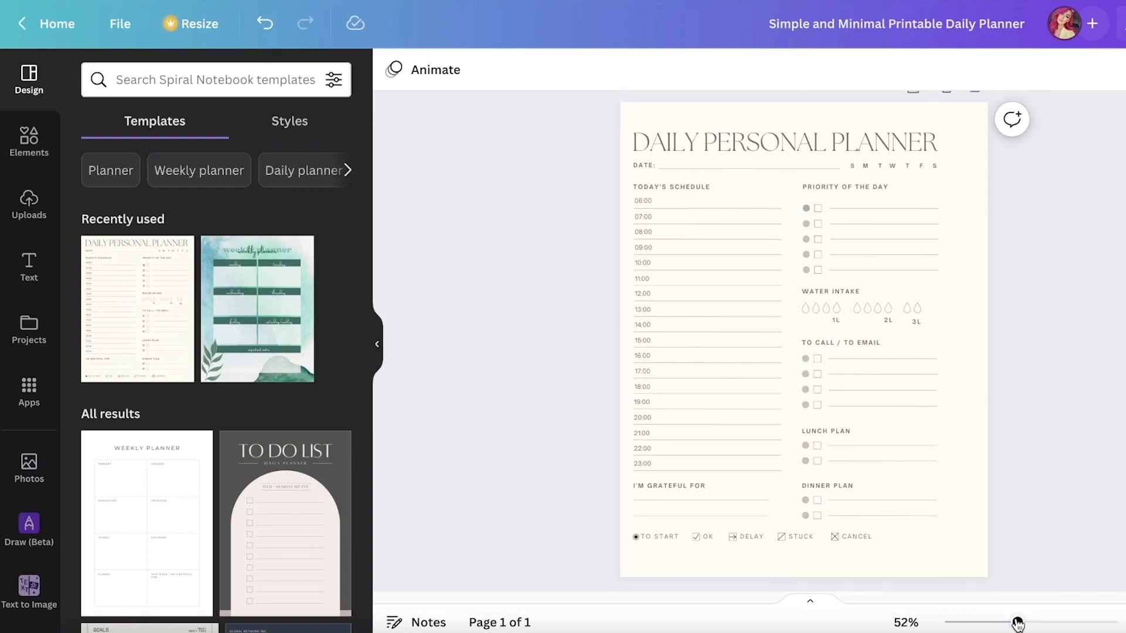
pyautogui.click(931, 166)
pyautogui.click(1078, 148)
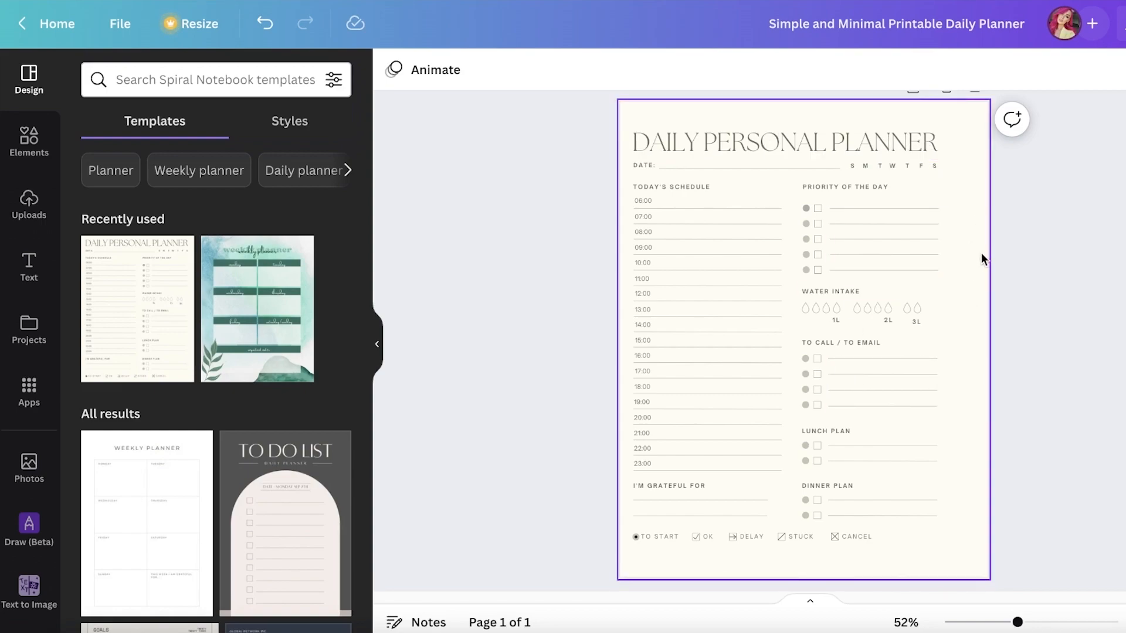
# Add a square shape and narrow it into a vertical tab at the page's right edge beside the priority list
pyautogui.click(20, 136)
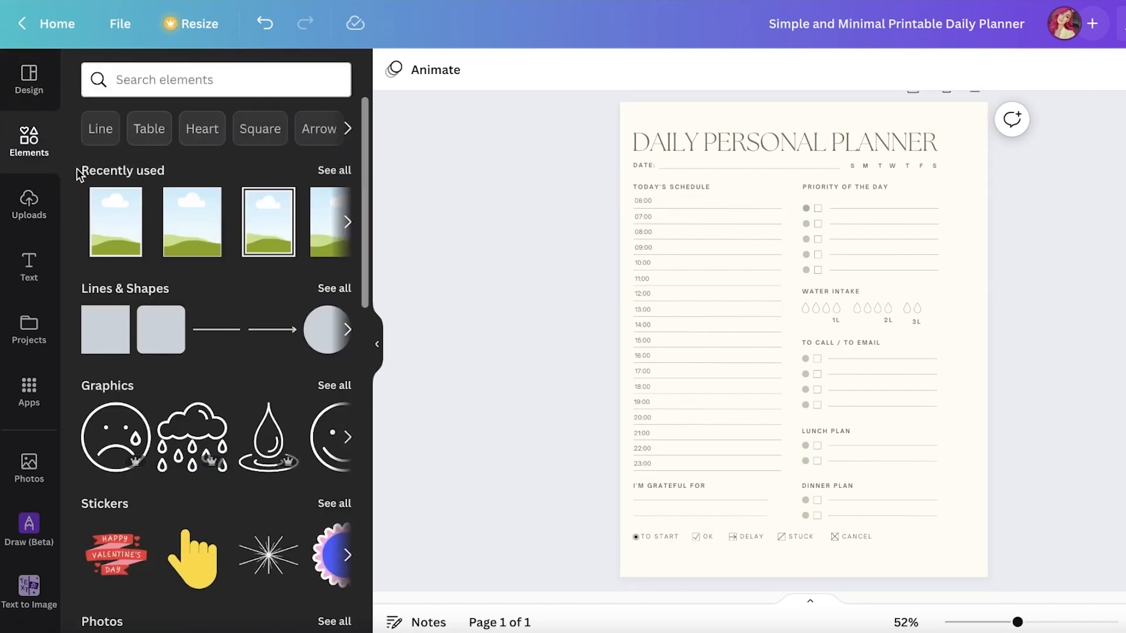
pyautogui.click(121, 288)
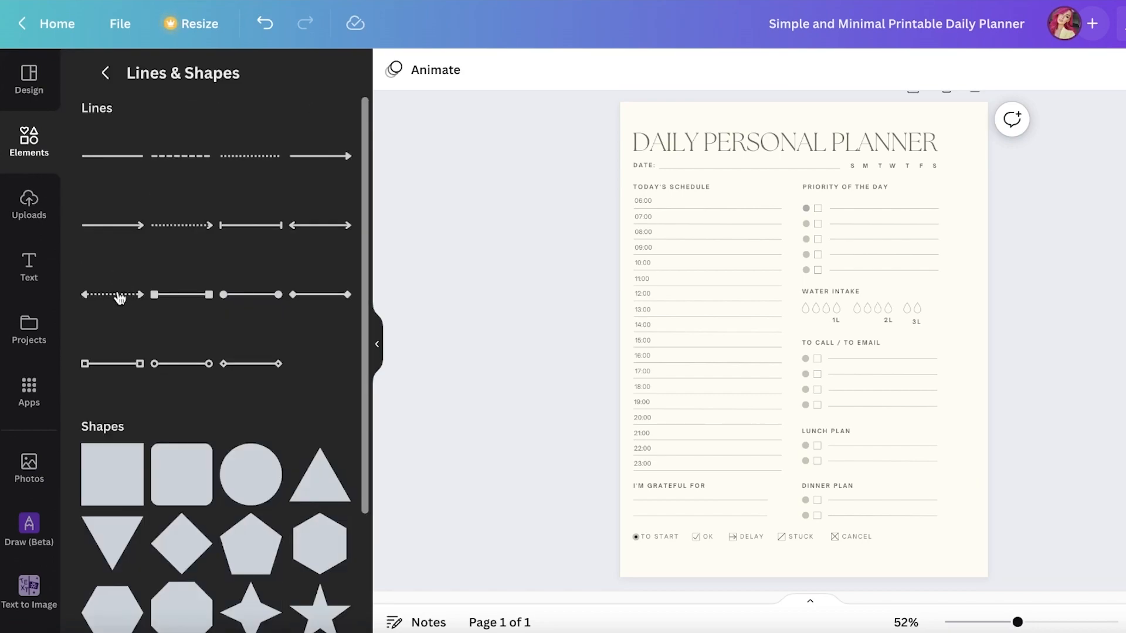
pyautogui.click(126, 476)
pyautogui.moveTo(792, 366); pyautogui.dragTo(1007, 231)
pyautogui.moveTo(1013, 276); pyautogui.dragTo(1012, 238)
pyautogui.moveTo(978, 186); pyautogui.dragTo(986, 180)
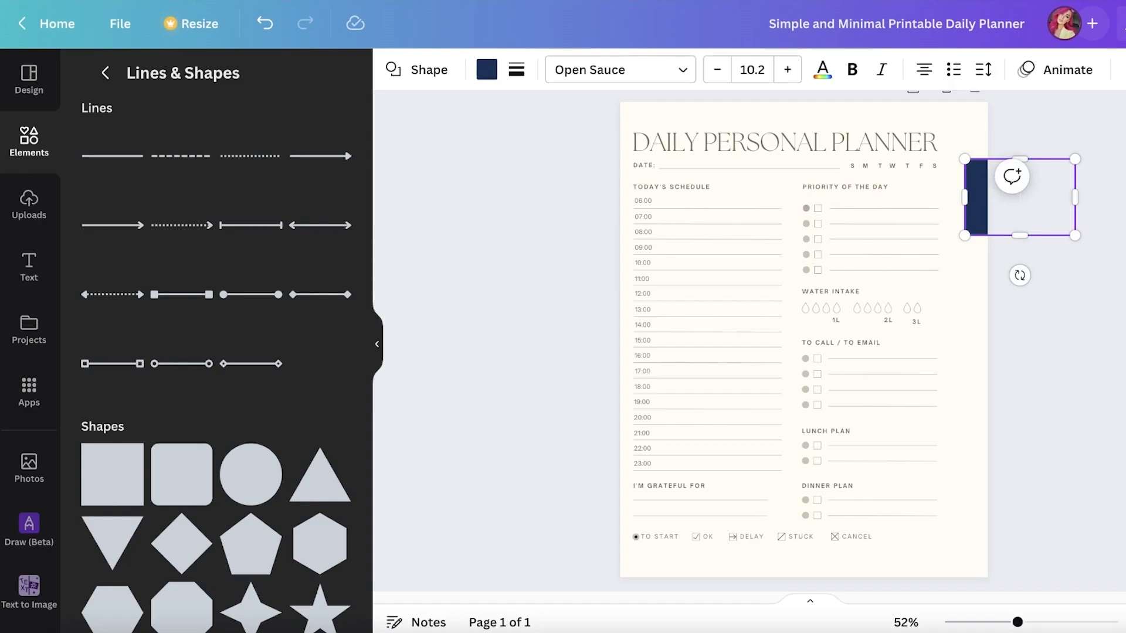
pyautogui.moveTo(1075, 198); pyautogui.dragTo(956, 223)
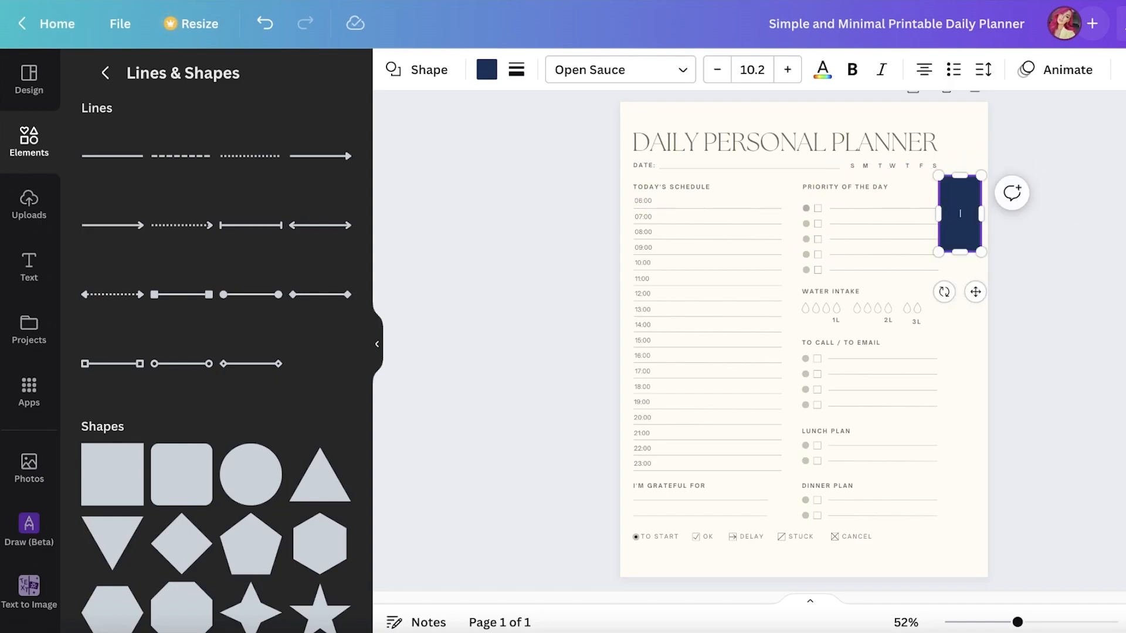
# Try shifting the narrow tab shape down along the page's right edge
pyautogui.rightClick(954, 195)
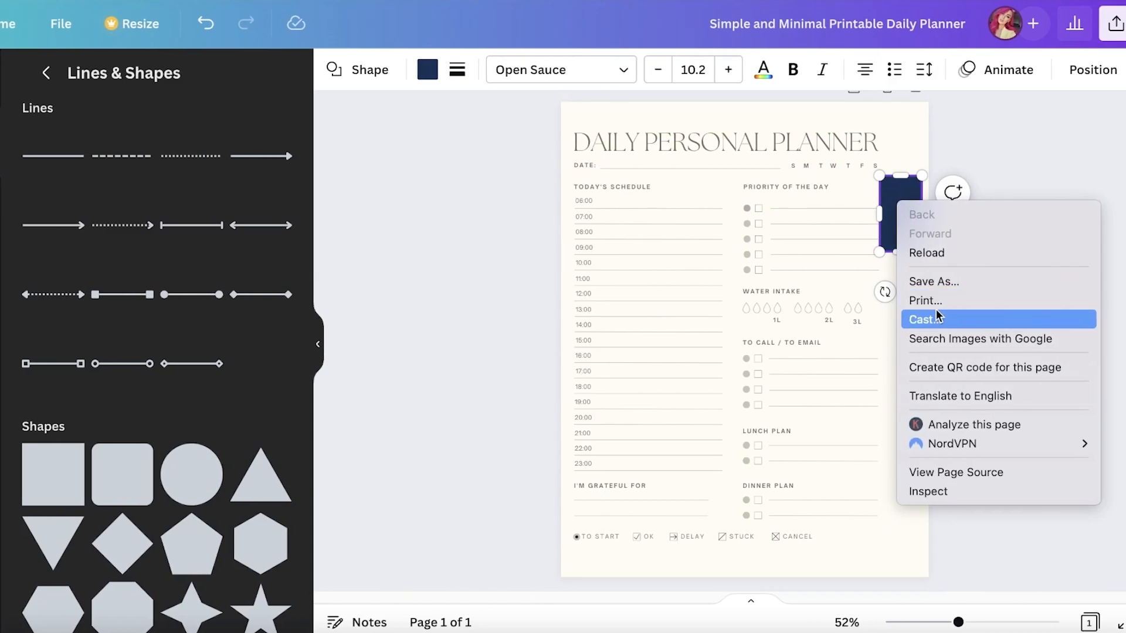
pyautogui.click(897, 193)
pyautogui.moveTo(898, 196); pyautogui.dragTo(900, 235)
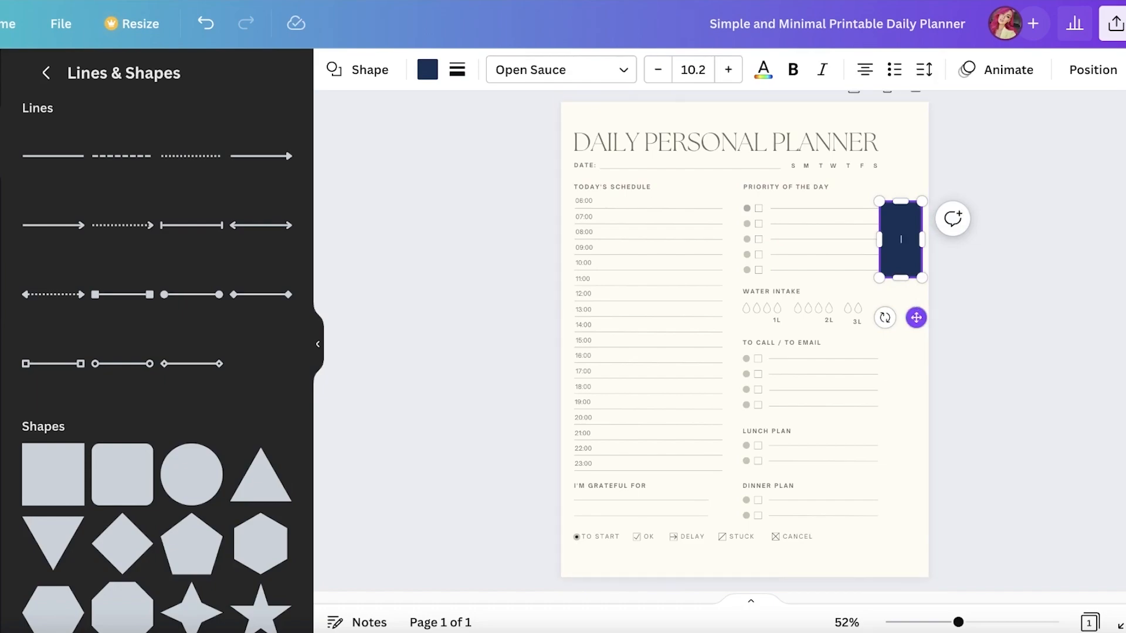
pyautogui.moveTo(907, 236); pyautogui.dragTo(912, 278)
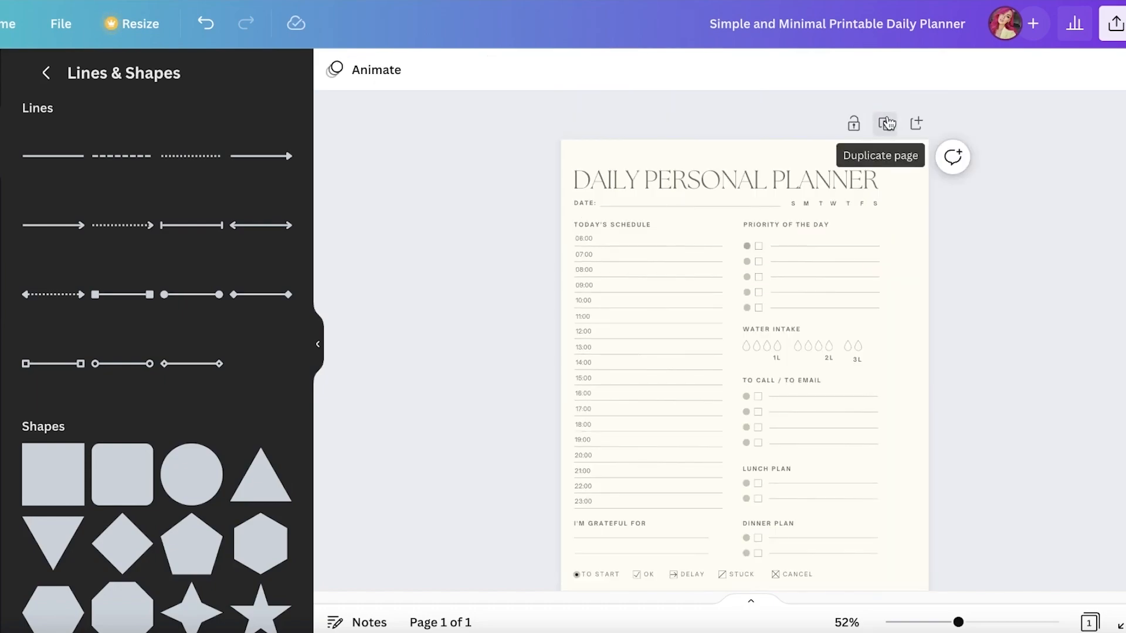
# Duplicate the daily planner page six times to make seven identical pages
pyautogui.click(886, 124)
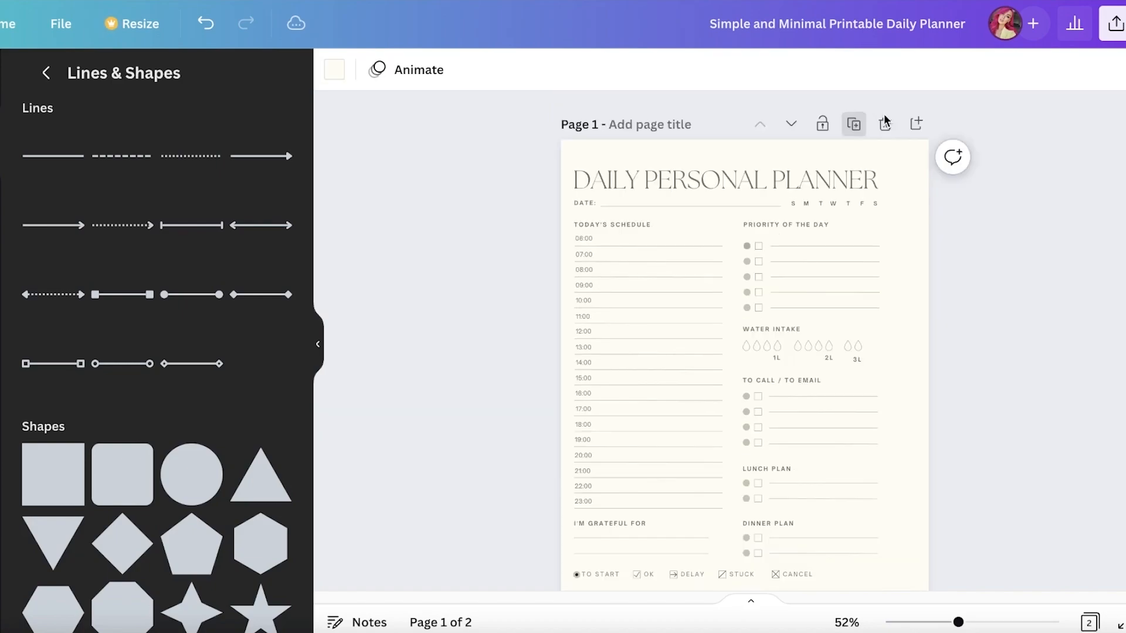
pyautogui.click(853, 124)
pyautogui.click(854, 126)
pyautogui.click(854, 124)
pyautogui.click(854, 124)
pyautogui.click(854, 121)
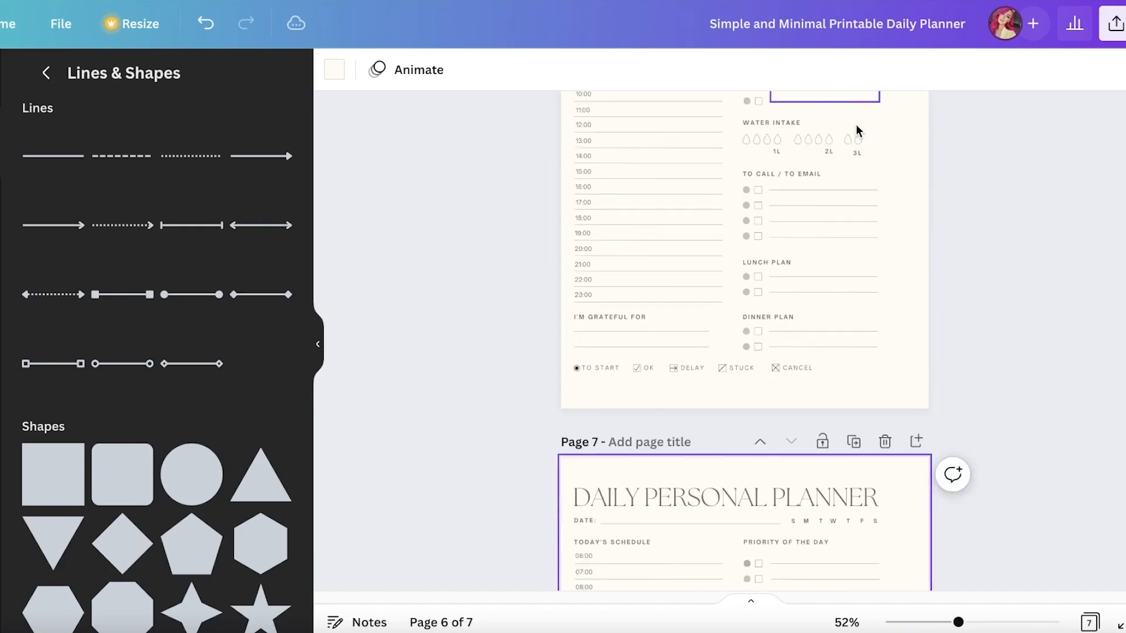
# Add a square shape on page 1 and shrink it into a narrow vertical tab at the page's right edge beside the priority list
pyautogui.scroll(5, 884, 146)
pyautogui.scroll(15, 888, 145)
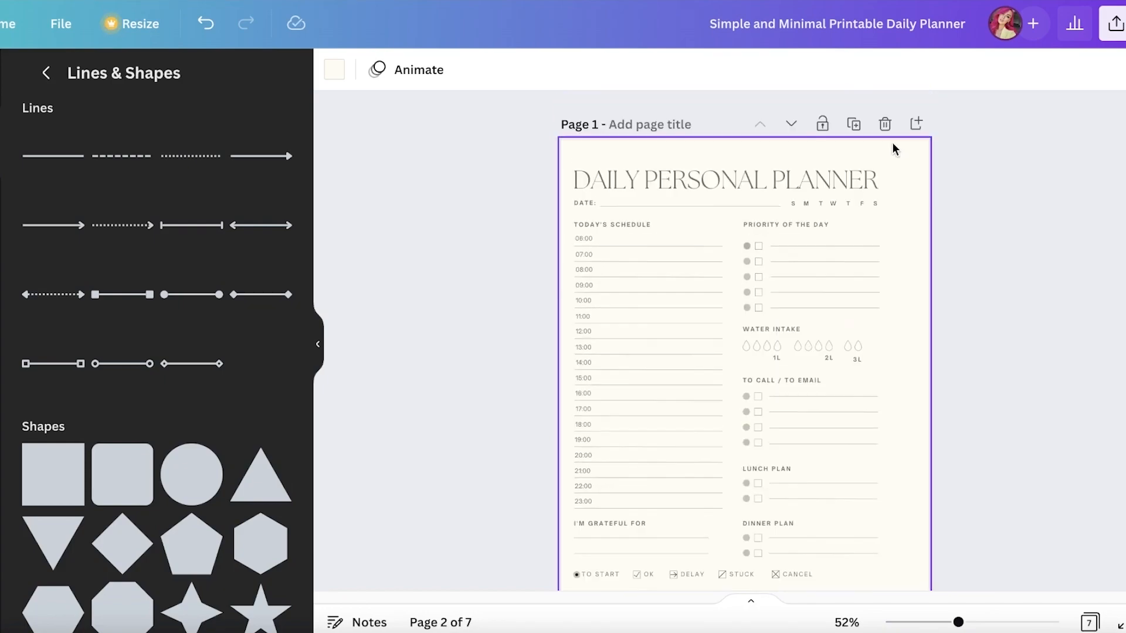
pyautogui.click(70, 458)
pyautogui.click(51, 468)
pyautogui.click(52, 472)
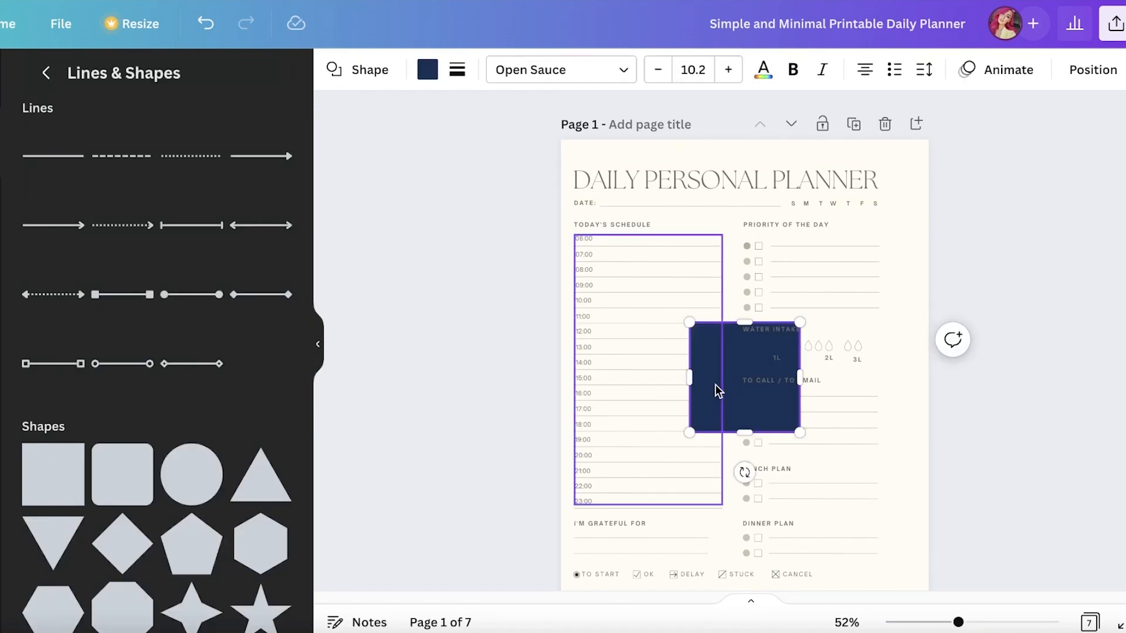
pyautogui.moveTo(739, 404); pyautogui.dragTo(926, 275)
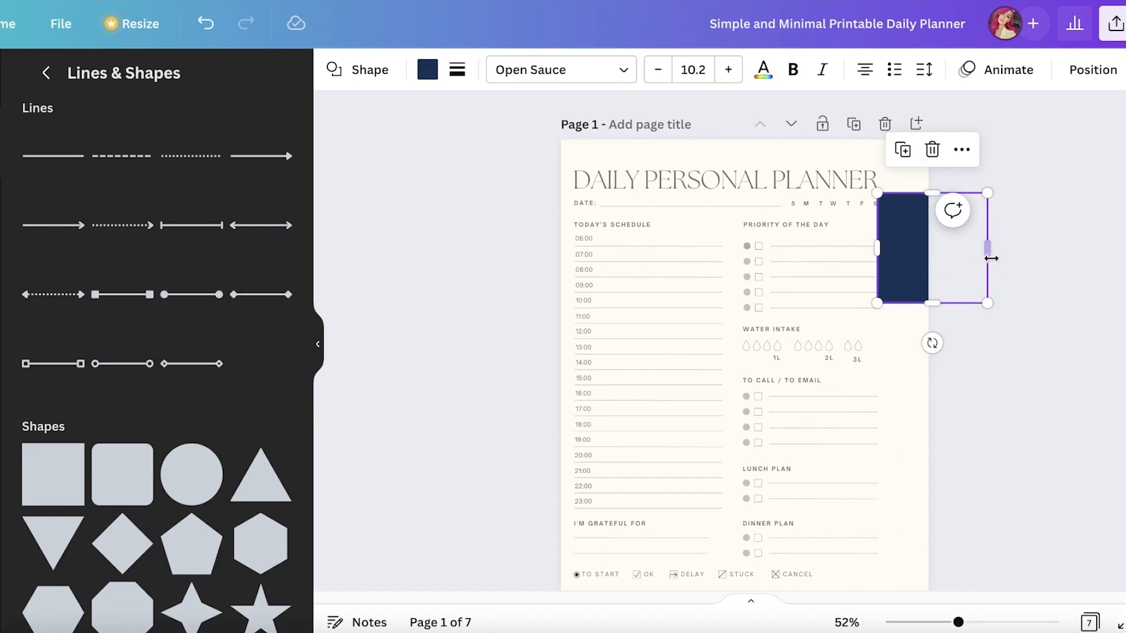
pyautogui.moveTo(991, 244); pyautogui.dragTo(923, 275)
pyautogui.moveTo(917, 316); pyautogui.dragTo(929, 236)
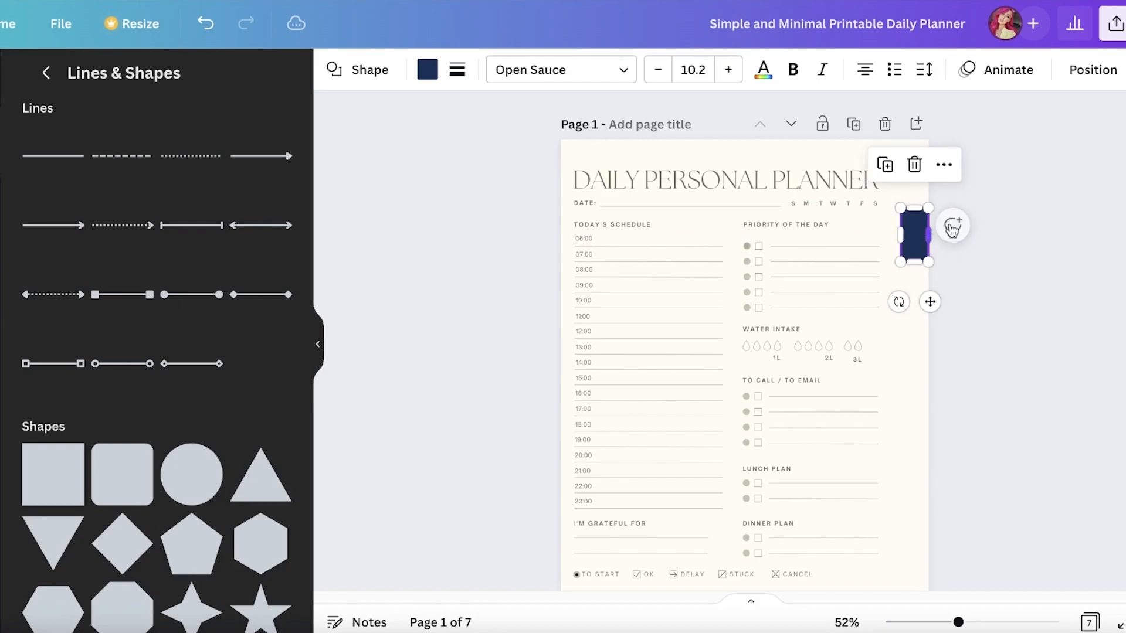
pyautogui.click(996, 206)
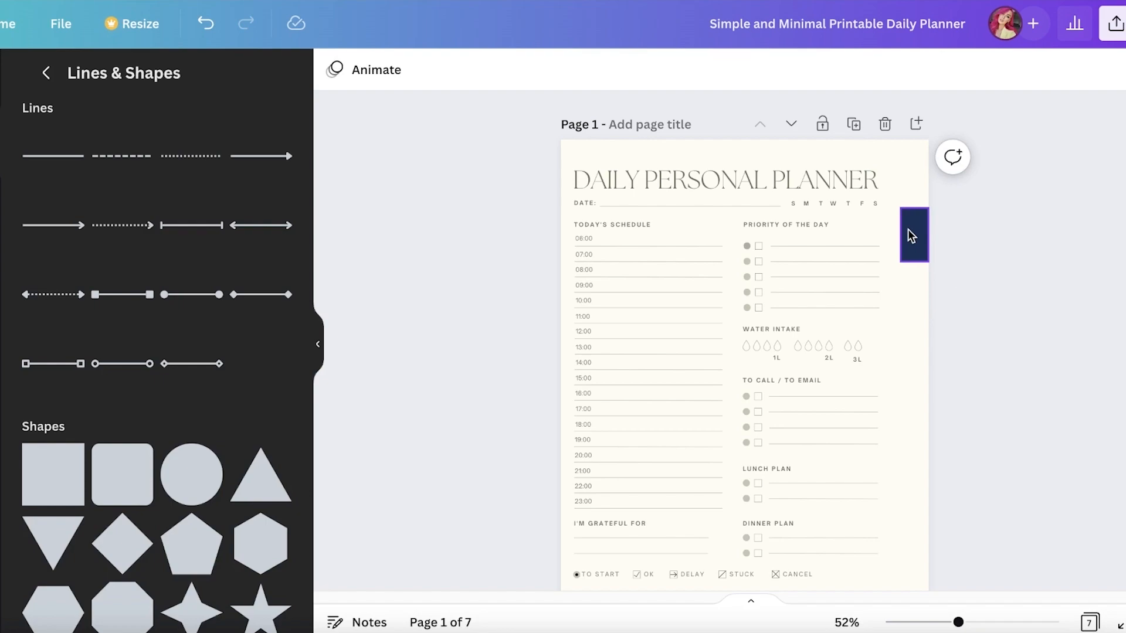
# Duplicate the tab below itself and duplicate the resulting pair to stack four tabs along the page's right edge
pyautogui.scroll(-1, 995, 237)
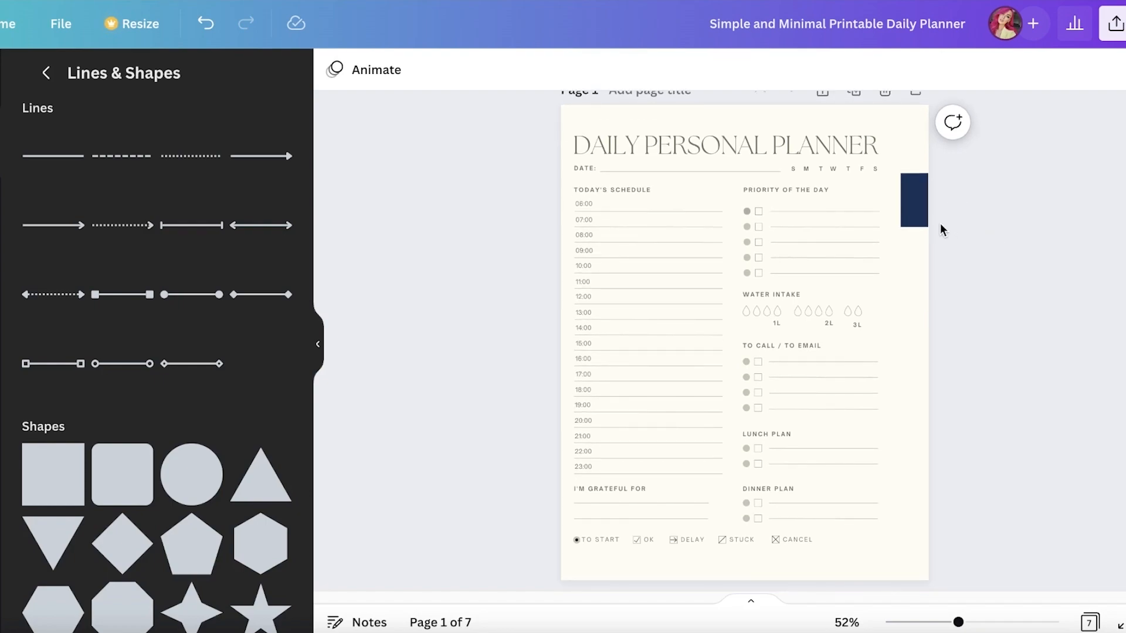
pyautogui.click(916, 212)
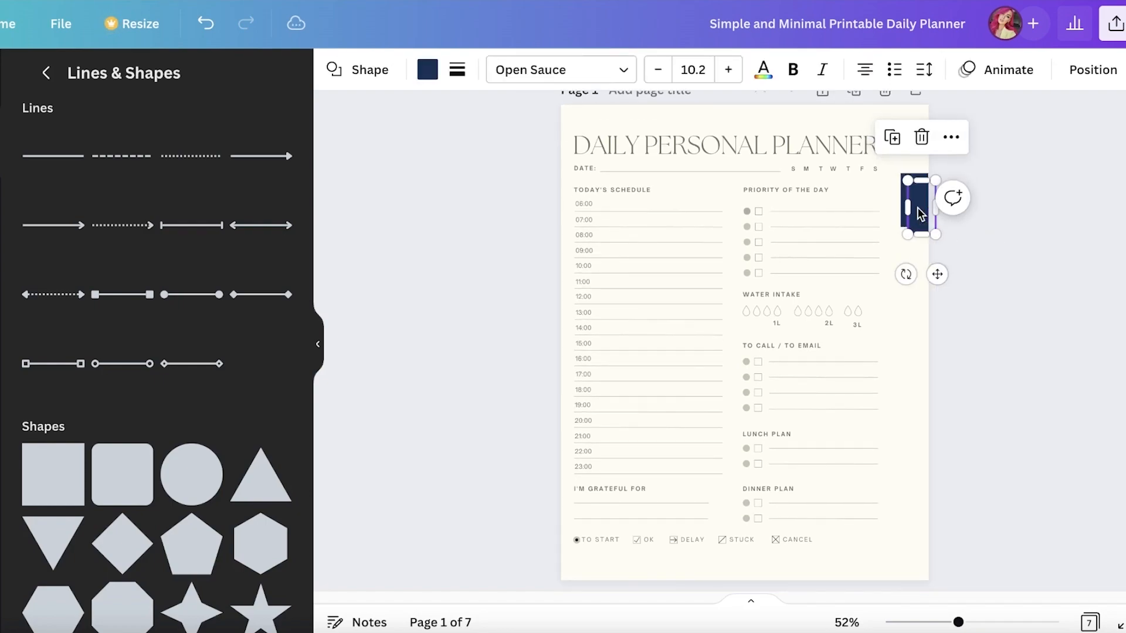
pyautogui.click(884, 130)
pyautogui.click(900, 161)
pyautogui.moveTo(900, 161); pyautogui.dragTo(951, 289)
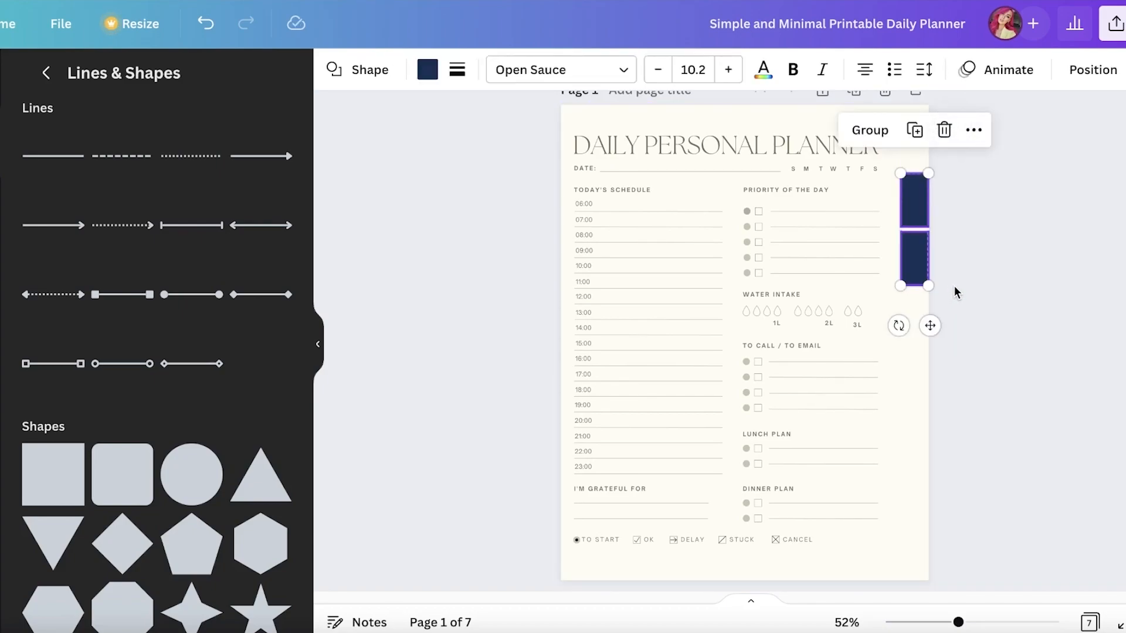
pyautogui.hotkey('ctrl', 'd')
pyautogui.click(933, 159)
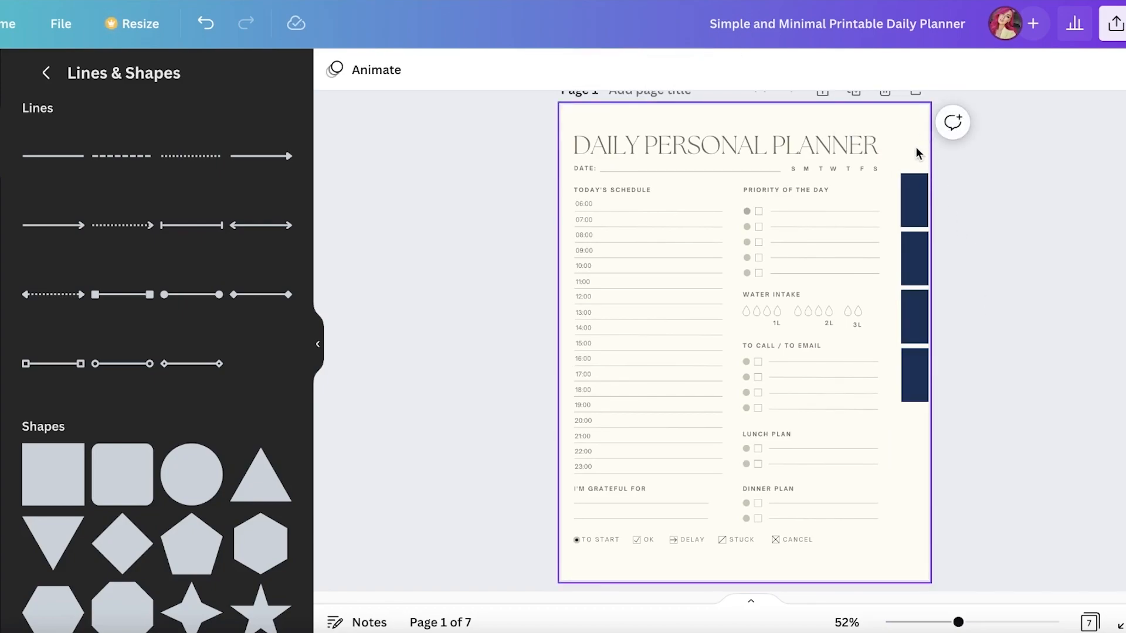
# Duplicate the four tabs directly below the stack and delete the two lowest copies to leave six tabs
pyautogui.moveTo(915, 148); pyautogui.dragTo(938, 467)
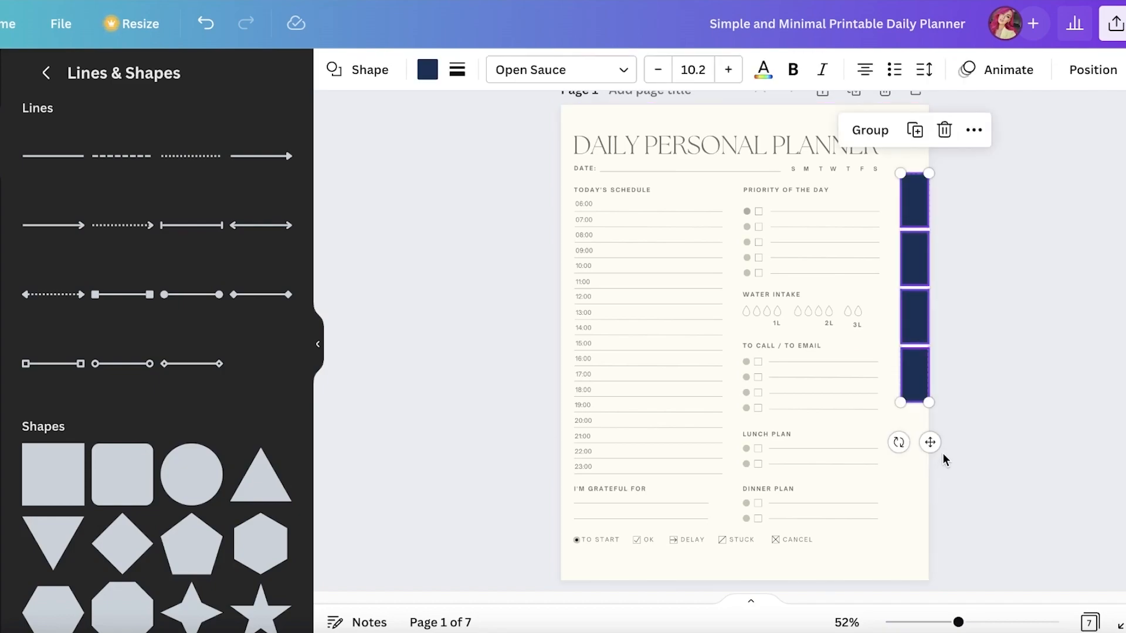
pyautogui.hotkey('ctrl', 'd')
pyautogui.moveTo(923, 326); pyautogui.dragTo(917, 550)
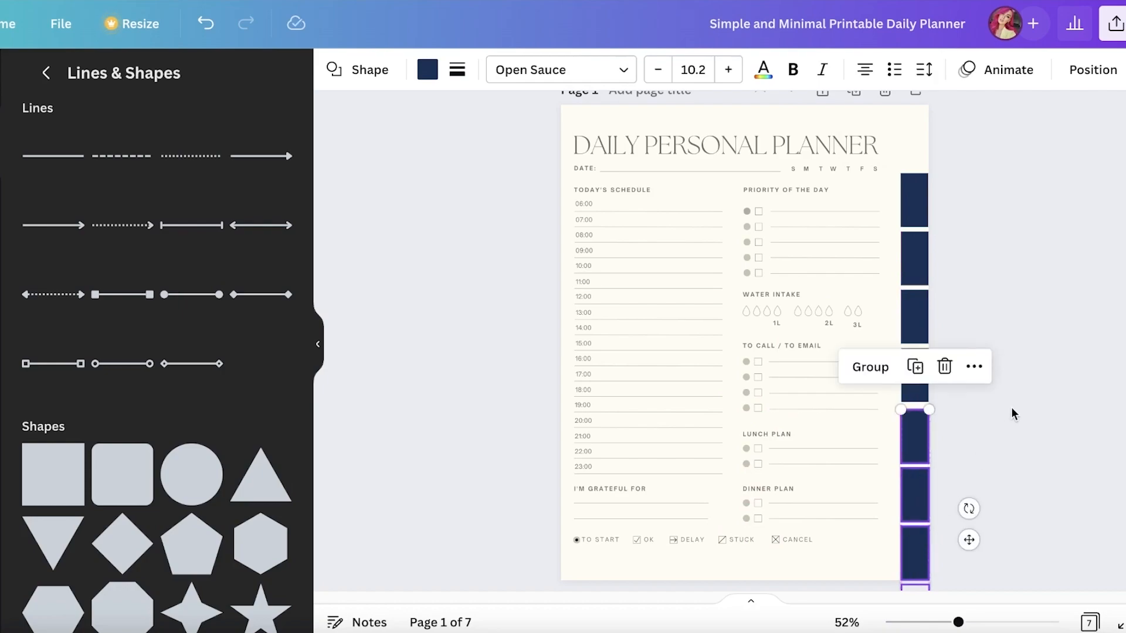
pyautogui.click(969, 437)
pyautogui.scroll(-3, 970, 438)
pyautogui.press('Delete')
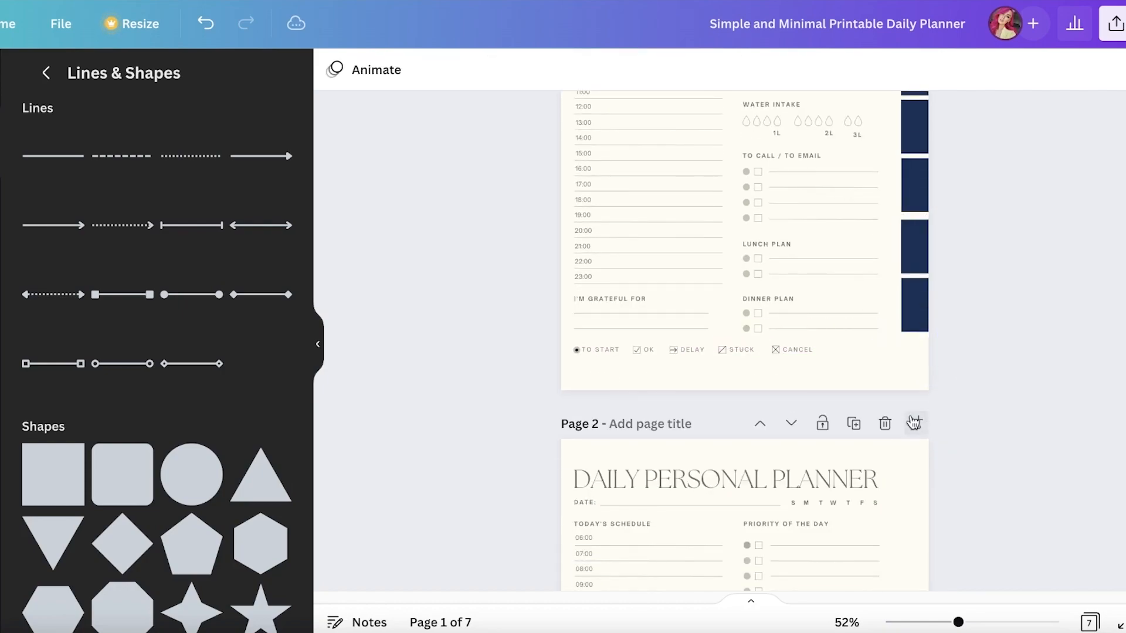
# Move the six tabs up along the page's right edge and duplicate the lowest one to add a seventh below it
pyautogui.scroll(3, 995, 350)
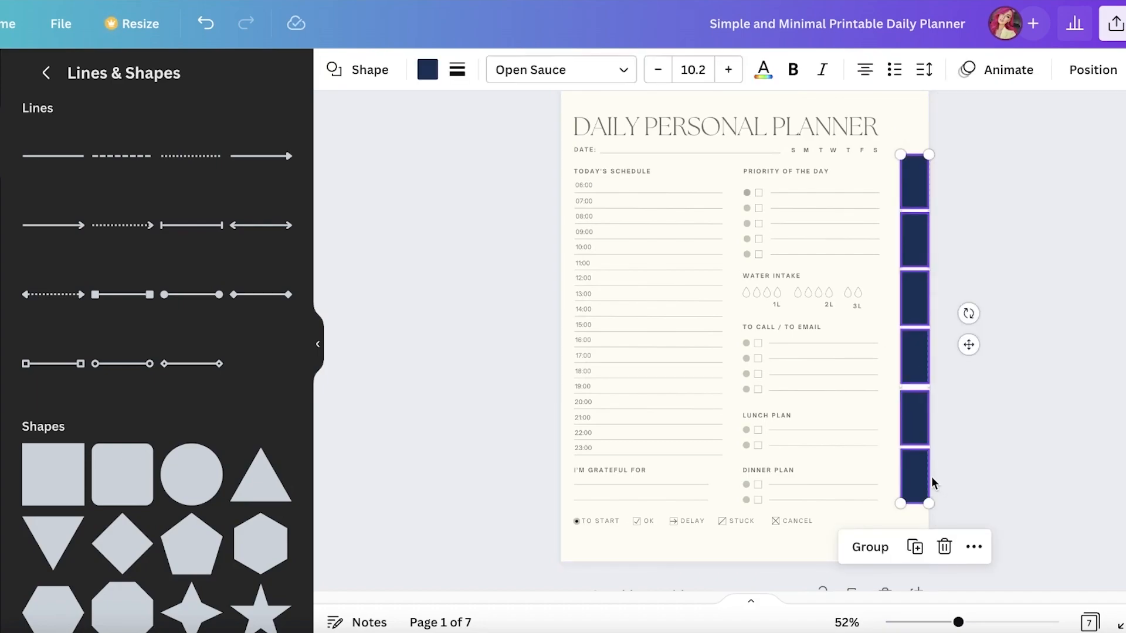
pyautogui.moveTo(916, 480); pyautogui.dragTo(919, 443)
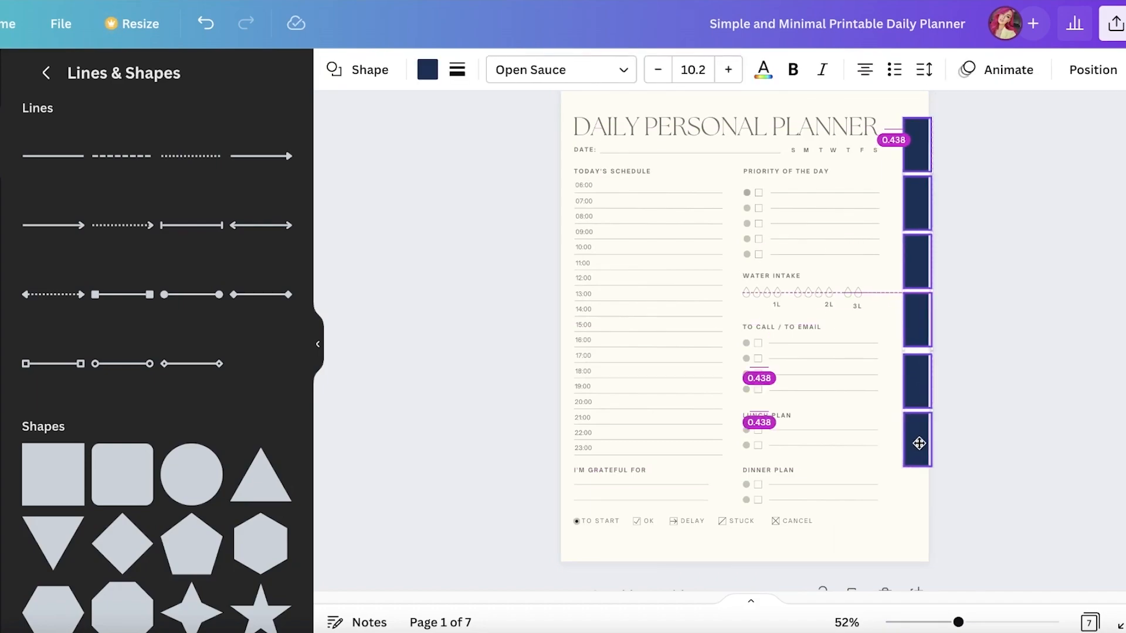
pyautogui.click(979, 436)
pyautogui.click(917, 449)
pyautogui.hotkey('ctrl', 'd')
pyautogui.moveTo(923, 455); pyautogui.dragTo(913, 503)
# Space all seven tabs evenly with the Tidy up option
pyautogui.moveTo(908, 109); pyautogui.dragTo(930, 531)
pyautogui.click(977, 115)
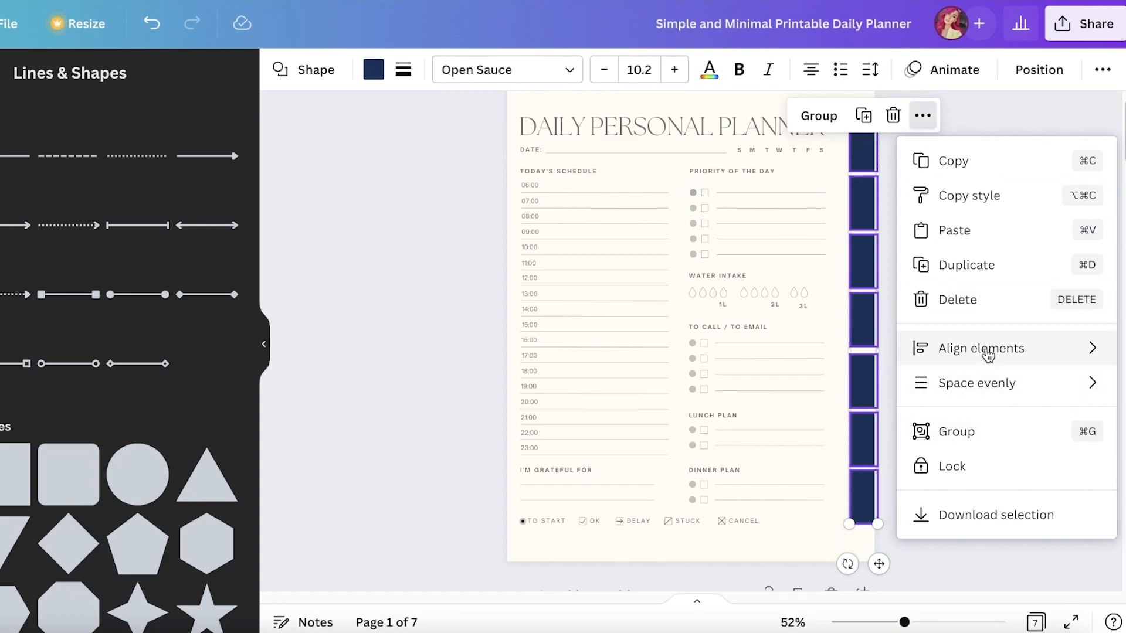
pyautogui.moveTo(987, 380)
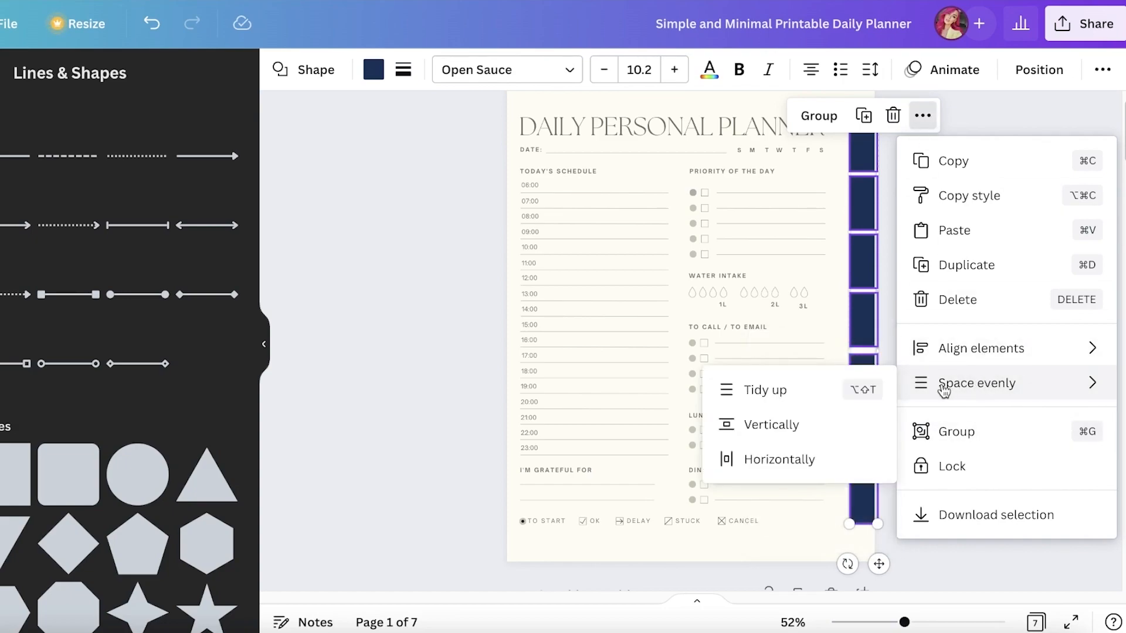
pyautogui.click(840, 399)
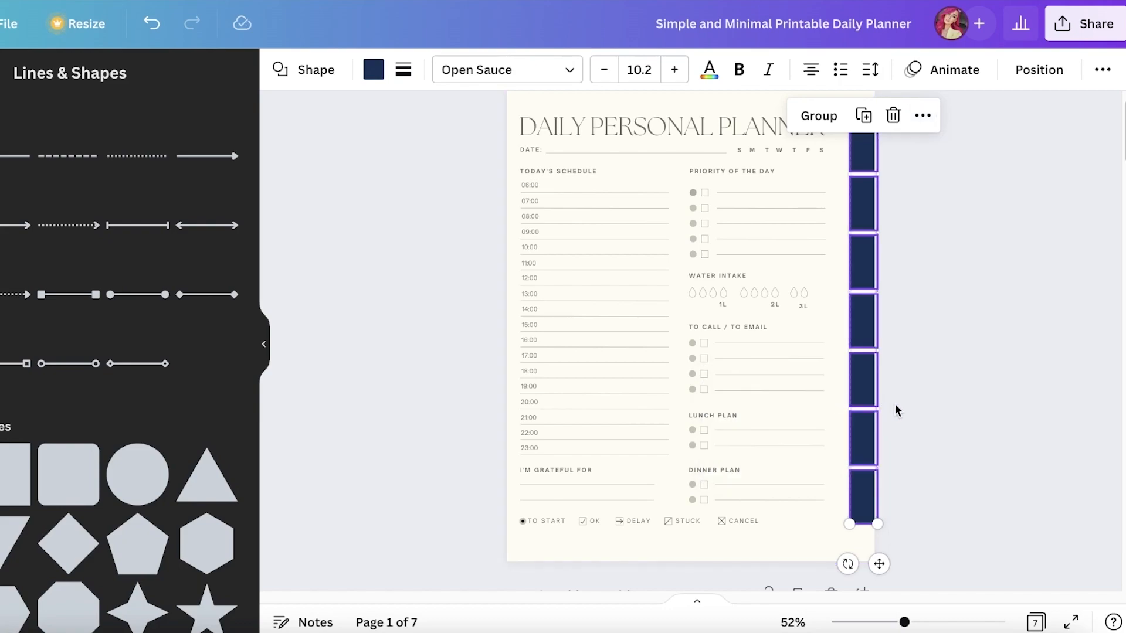
pyautogui.scroll(1, 903, 293)
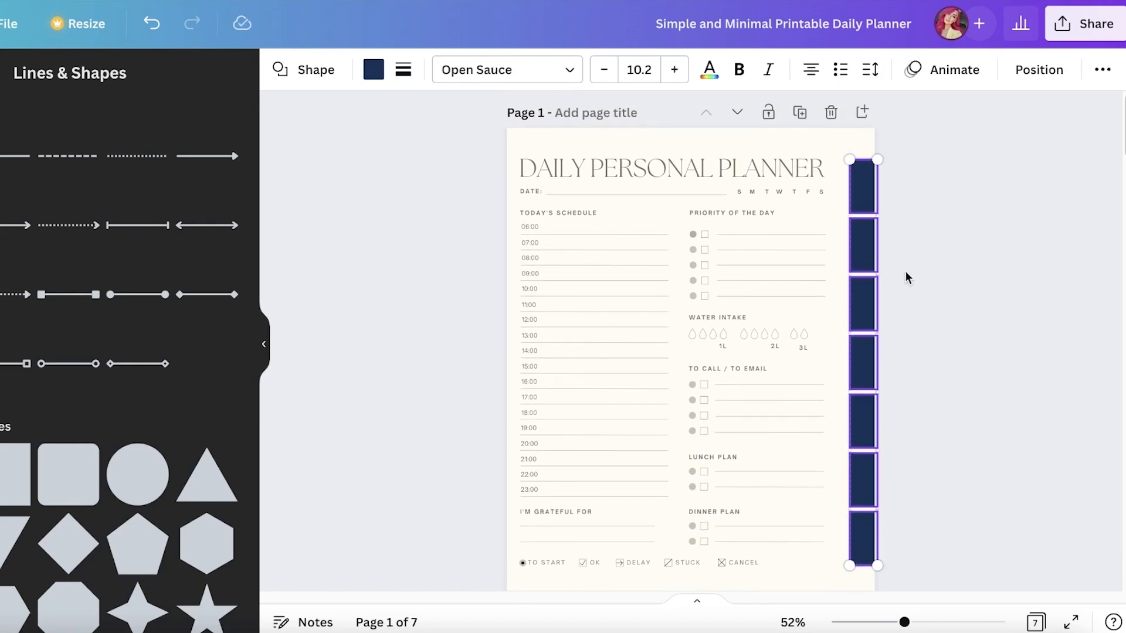
pyautogui.rightClick(867, 181)
pyautogui.moveTo(934, 392)
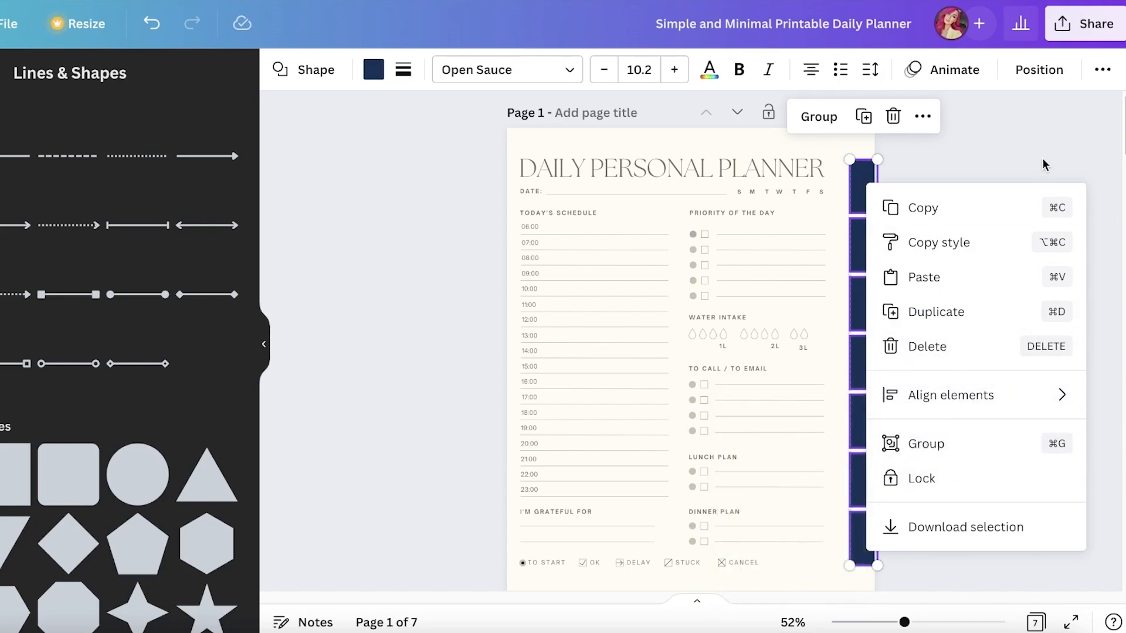
pyautogui.click(955, 187)
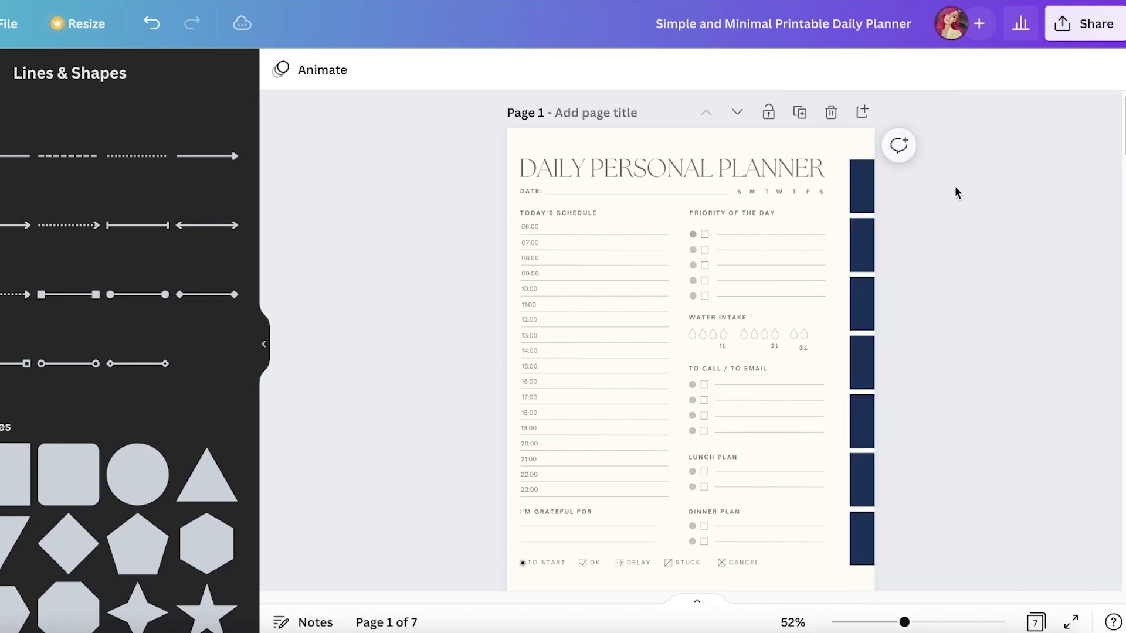
# Change the topmost tab's fill to the pink from the default solid colors
pyautogui.click(859, 185)
pyautogui.scroll(-1, 916, 201)
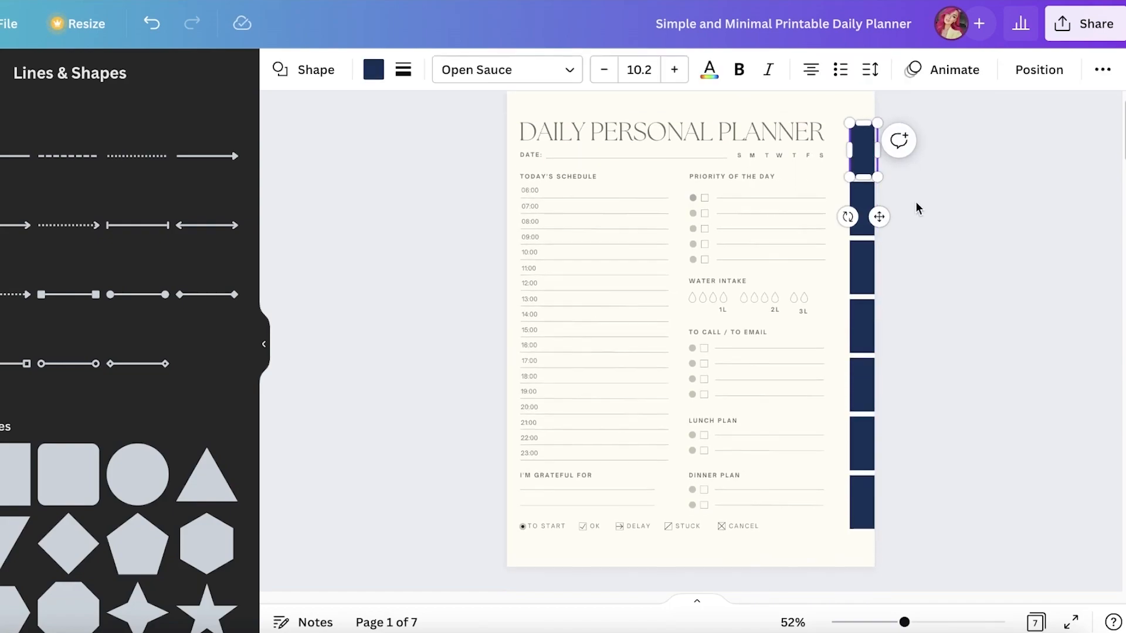
pyautogui.click(374, 69)
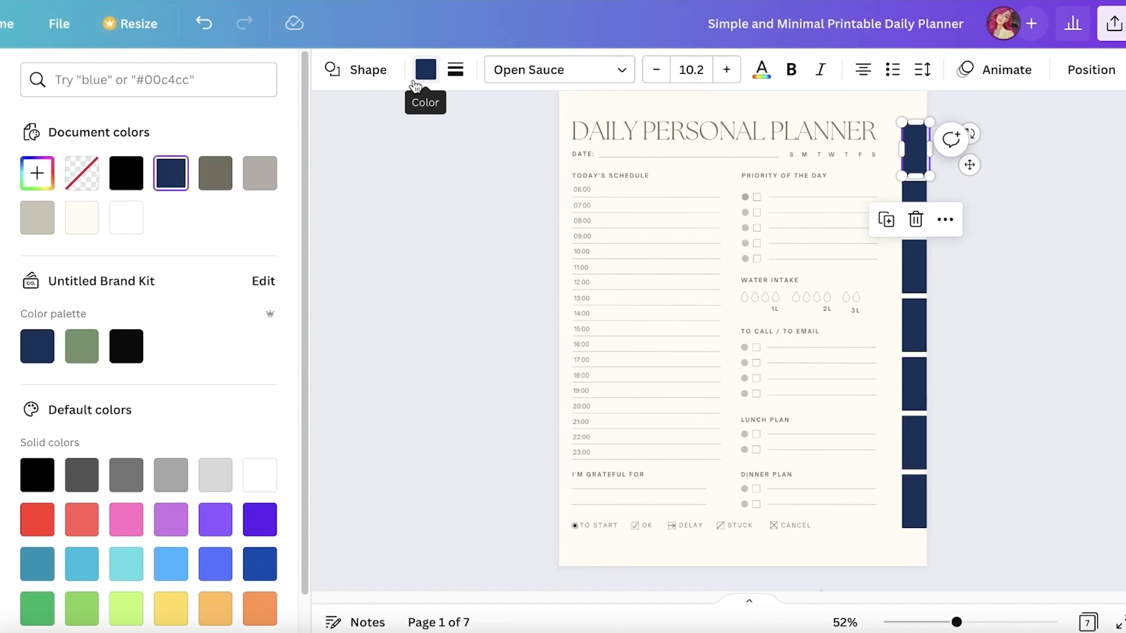
pyautogui.click(83, 220)
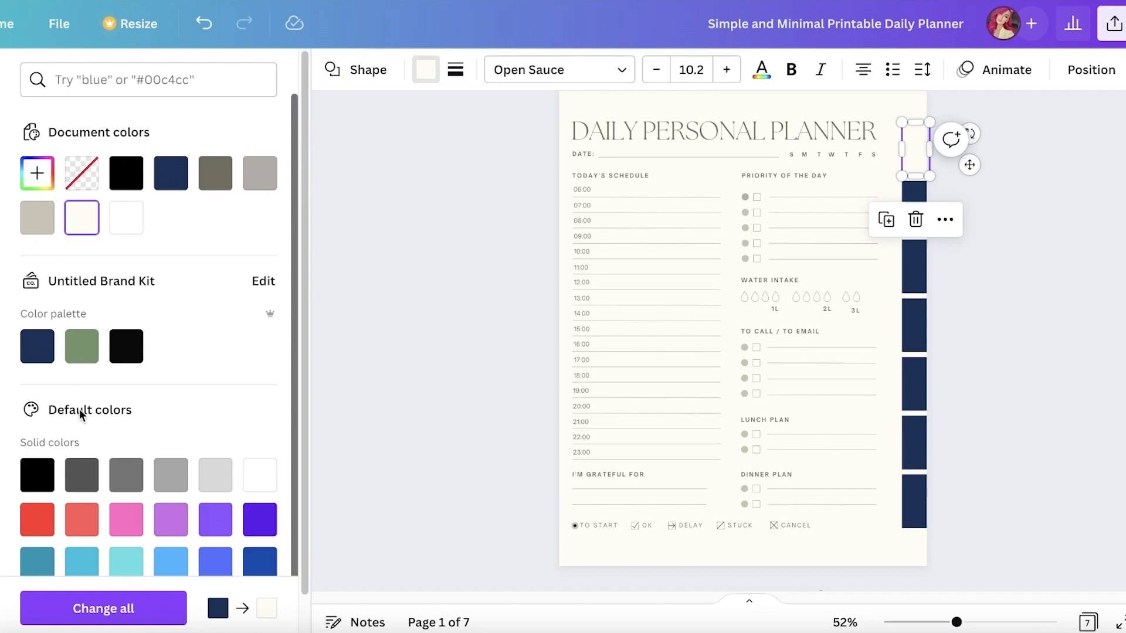
pyautogui.scroll(-3, 132, 382)
pyautogui.click(113, 405)
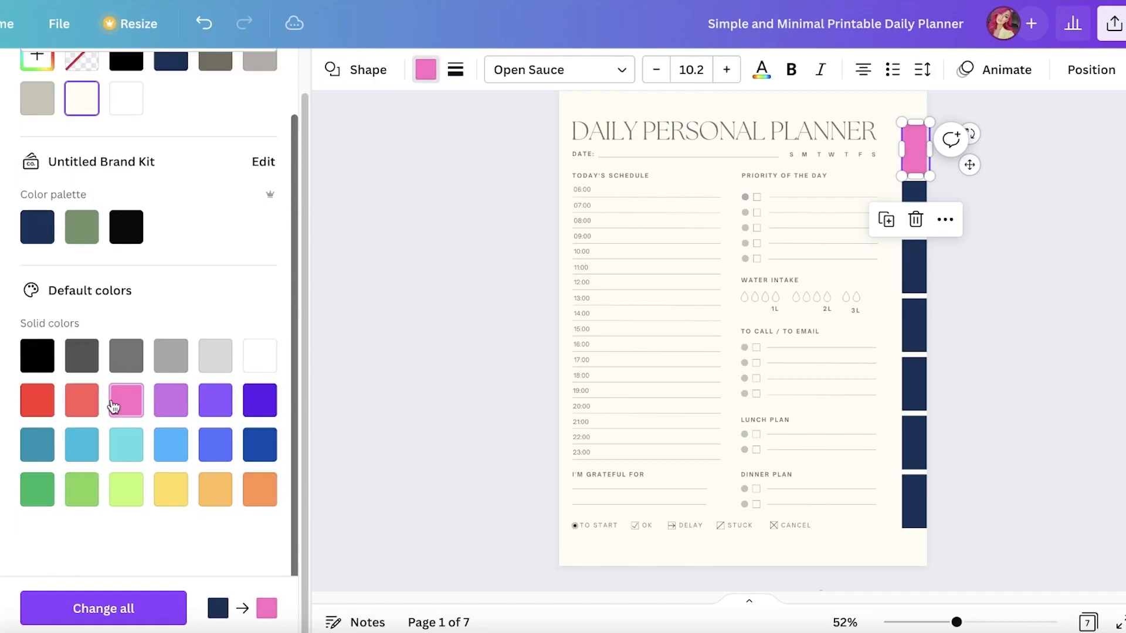
# Lighten the topmost tab's fill to the custom pale pink #FFDEF2
pyautogui.click(423, 69)
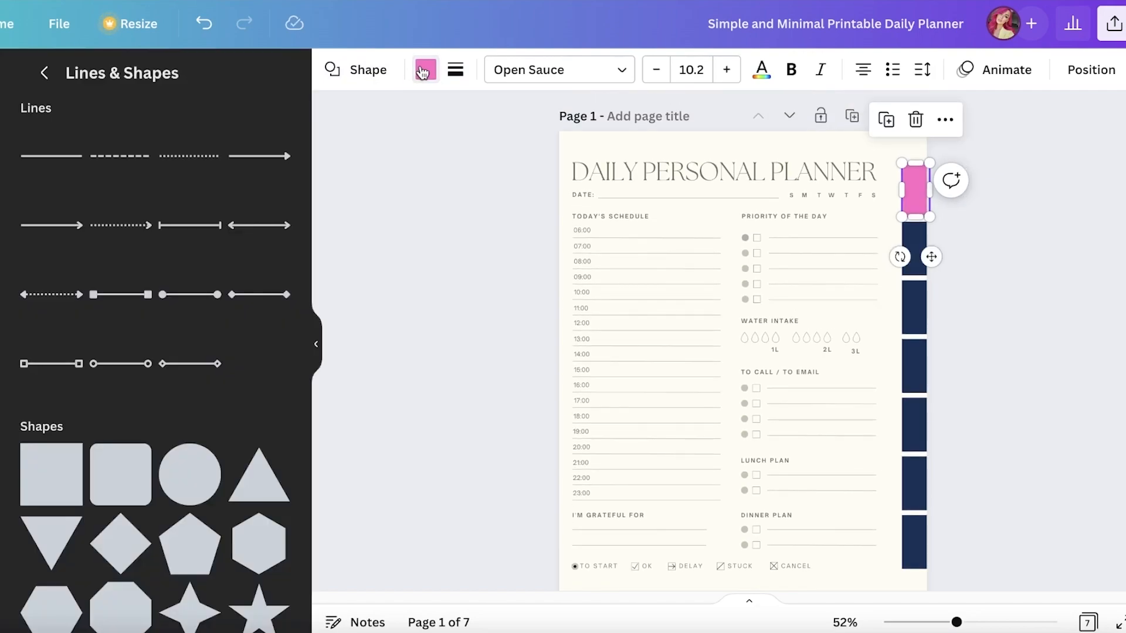
pyautogui.click(424, 69)
pyautogui.click(37, 173)
pyautogui.moveTo(220, 238); pyautogui.dragTo(62, 212)
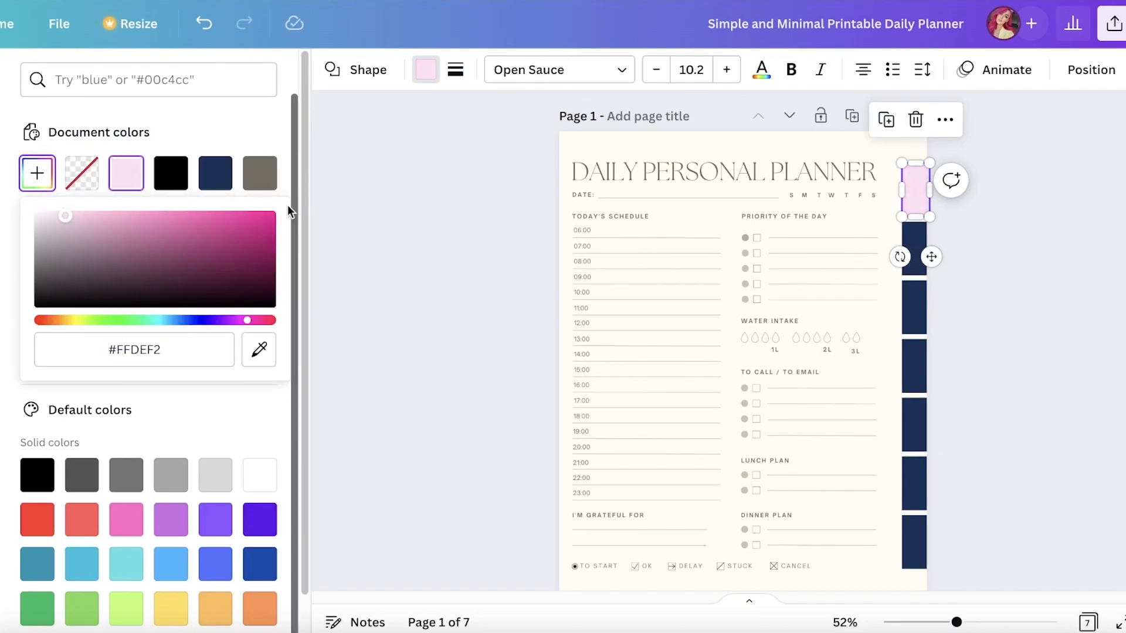
pyautogui.click(1060, 247)
# Fill the second tab with the pale pink and deepen it to the custom pink #FABAE1
pyautogui.click(925, 249)
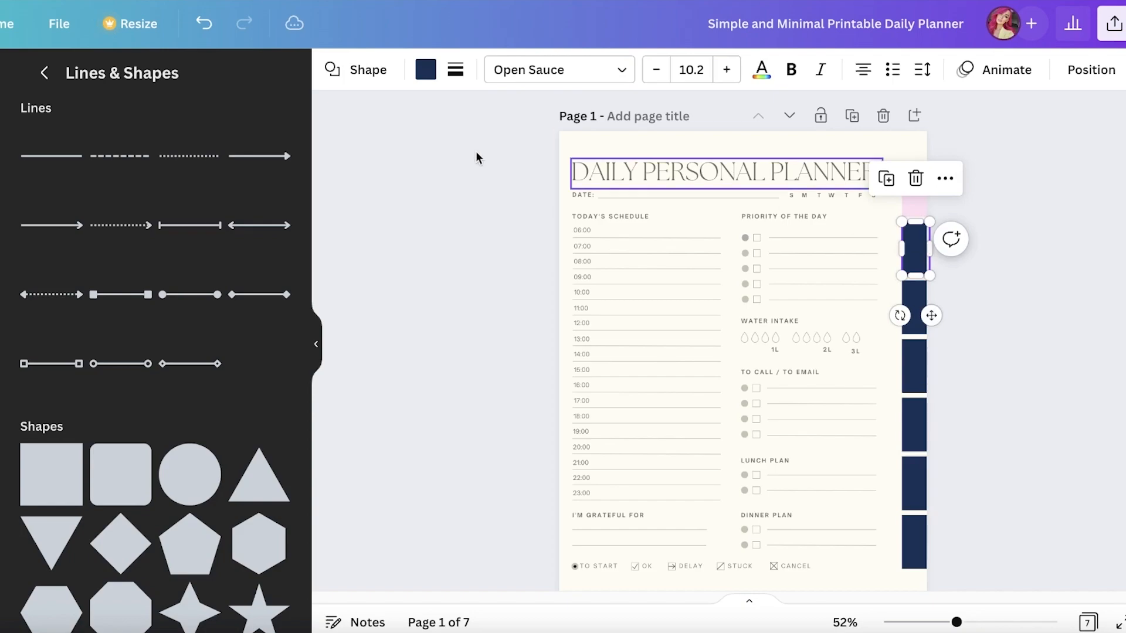
pyautogui.click(425, 70)
pyautogui.click(82, 217)
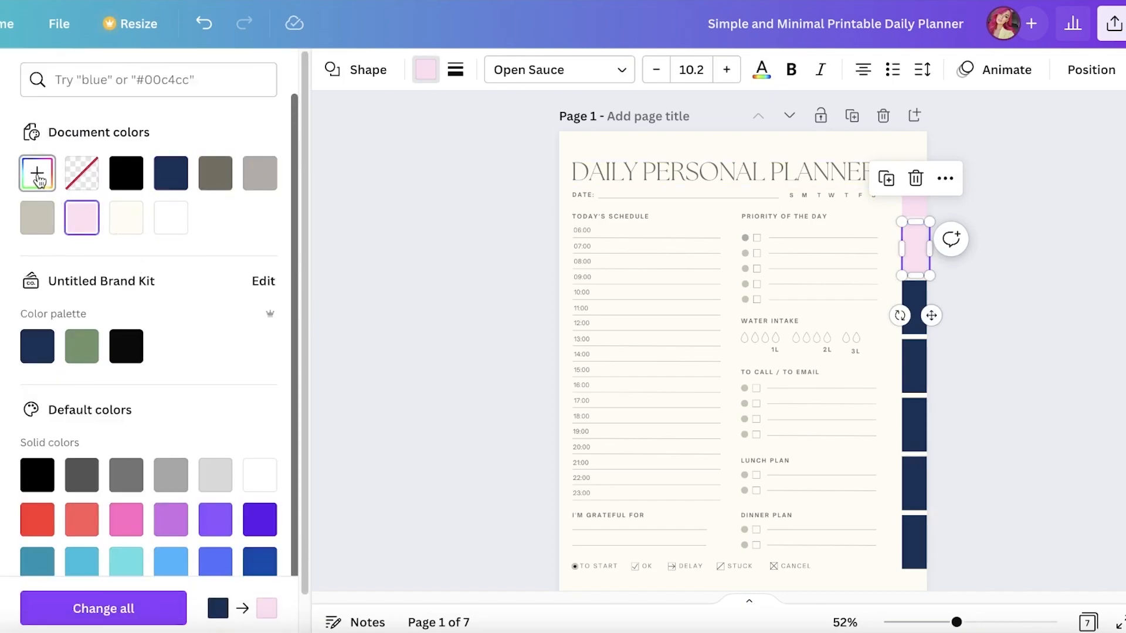
pyautogui.click(37, 173)
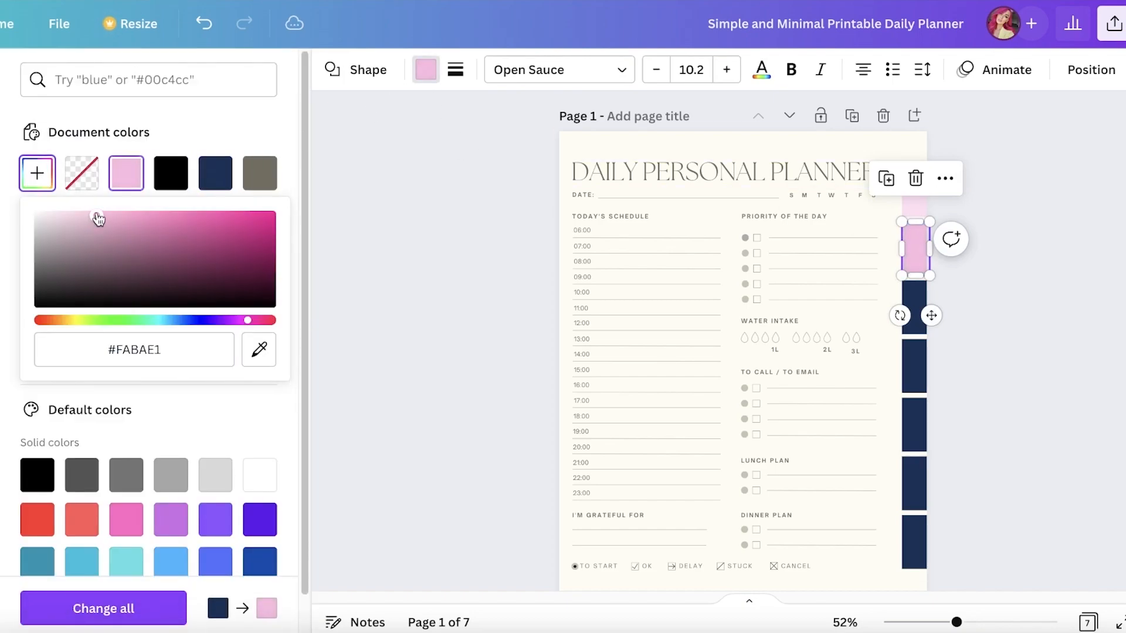
pyautogui.click(373, 286)
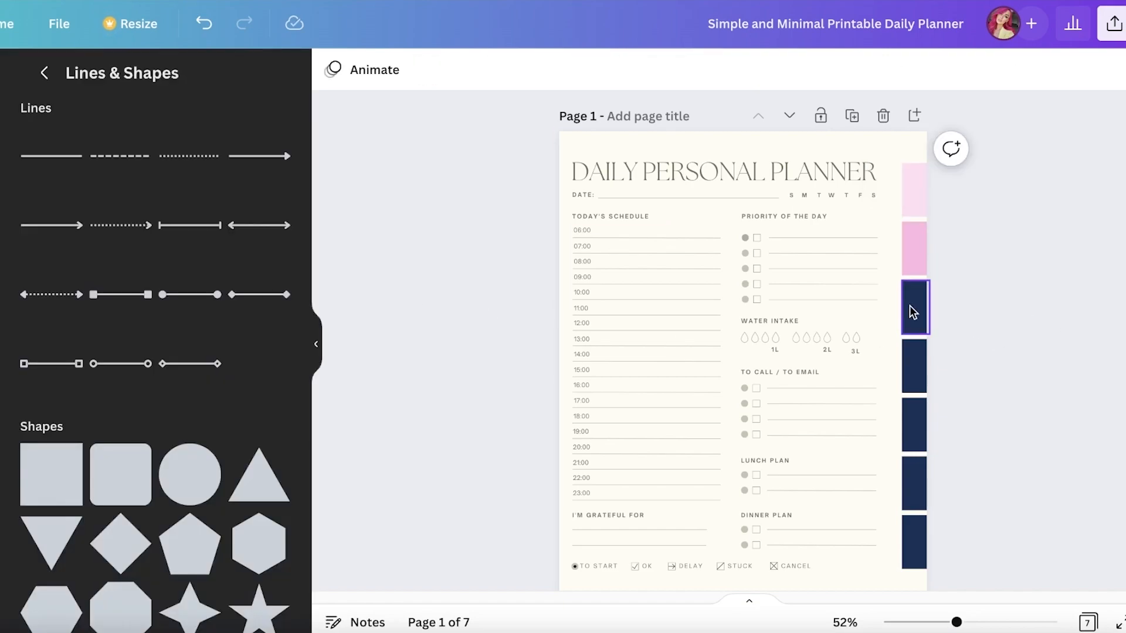
# Fill the third tab with the second tab's pink and adjust it to a slightly darker custom shade
pyautogui.click(914, 306)
pyautogui.click(425, 70)
pyautogui.click(37, 173)
pyautogui.press('Escape')
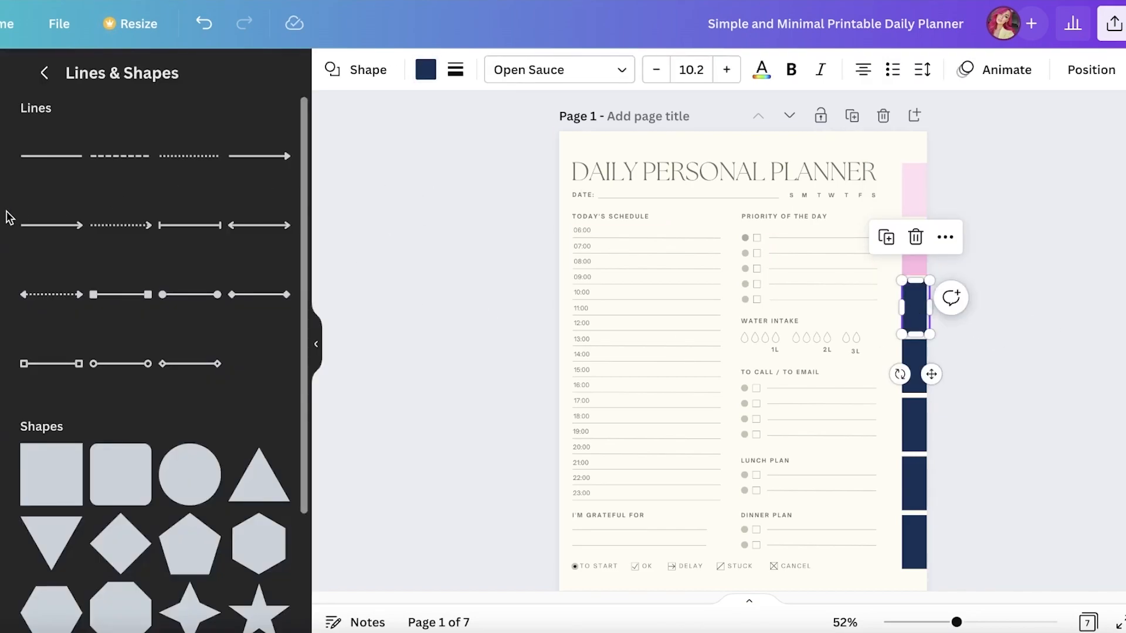
pyautogui.click(428, 71)
pyautogui.click(82, 217)
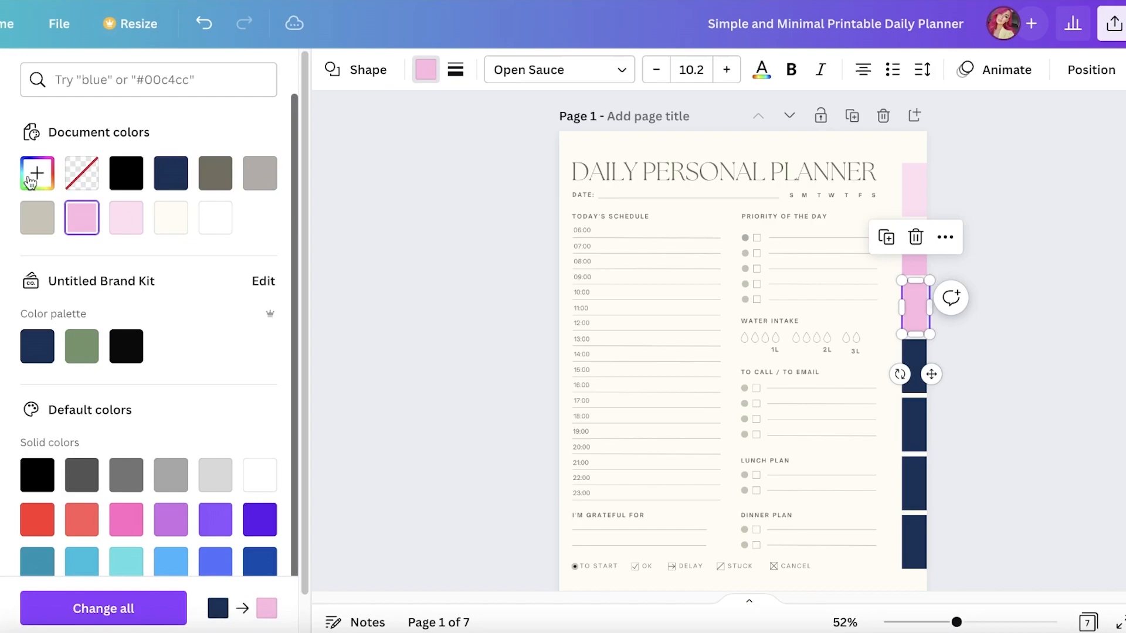
pyautogui.click(37, 173)
pyautogui.press('Escape')
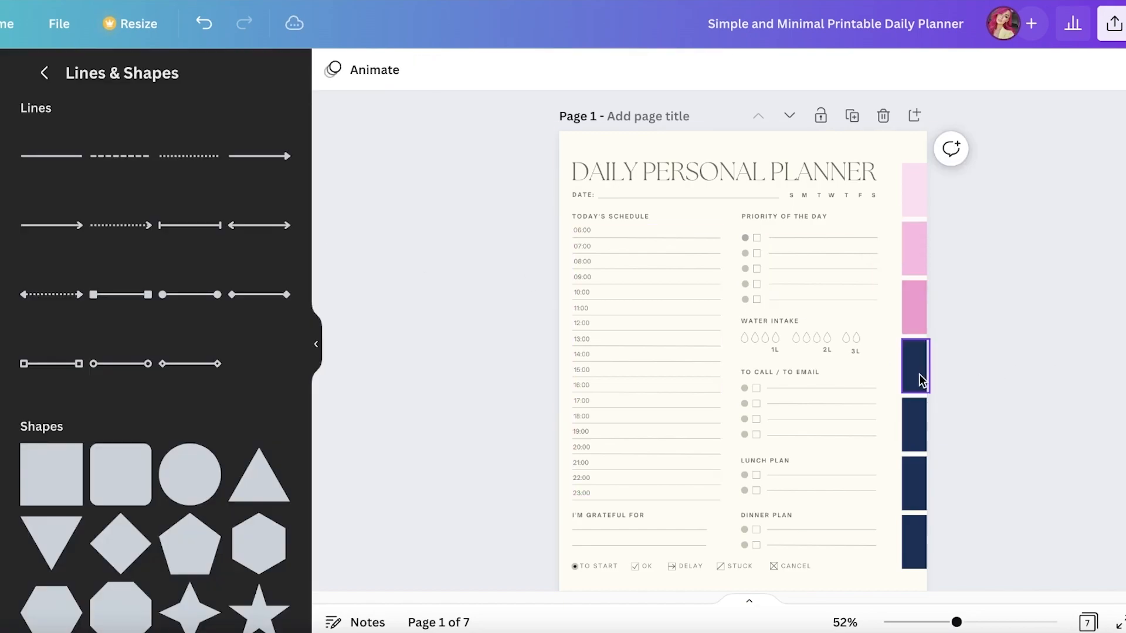
# Fill the fourth tab with the third tab's pink and darken it to a deeper custom shade
pyautogui.click(917, 368)
pyautogui.click(469, 72)
pyautogui.click(426, 69)
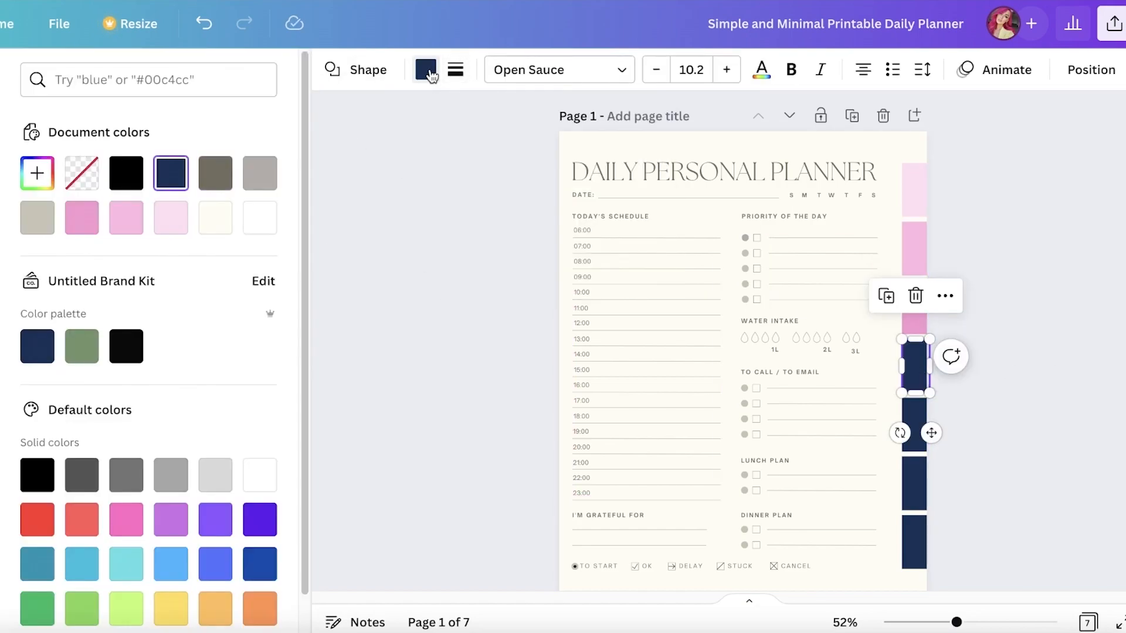
pyautogui.click(94, 225)
pyautogui.click(37, 173)
pyautogui.moveTo(151, 239)
pyautogui.mouseDown()
pyautogui.moveTo(192, 205)
pyautogui.moveTo(181, 196)
pyautogui.moveTo(163, 231)
pyautogui.moveTo(161, 221)
pyautogui.mouseUp()
pyautogui.click(492, 211)
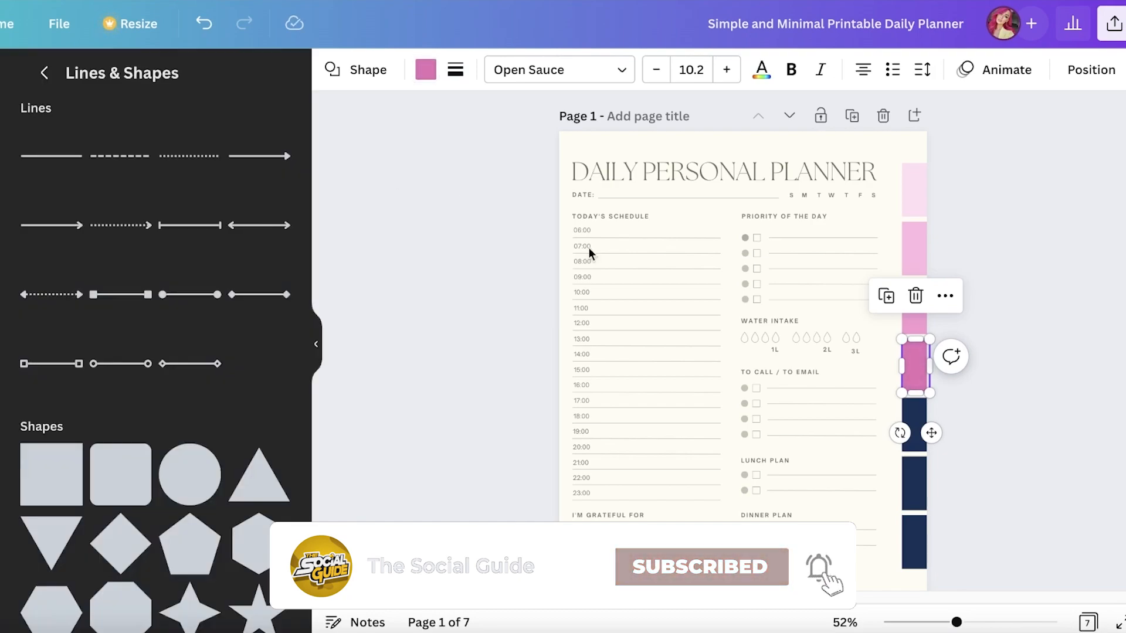
# Fill the fifth tab with the fourth tab's pink and darken it to the custom shade #CD4A99
pyautogui.click(917, 449)
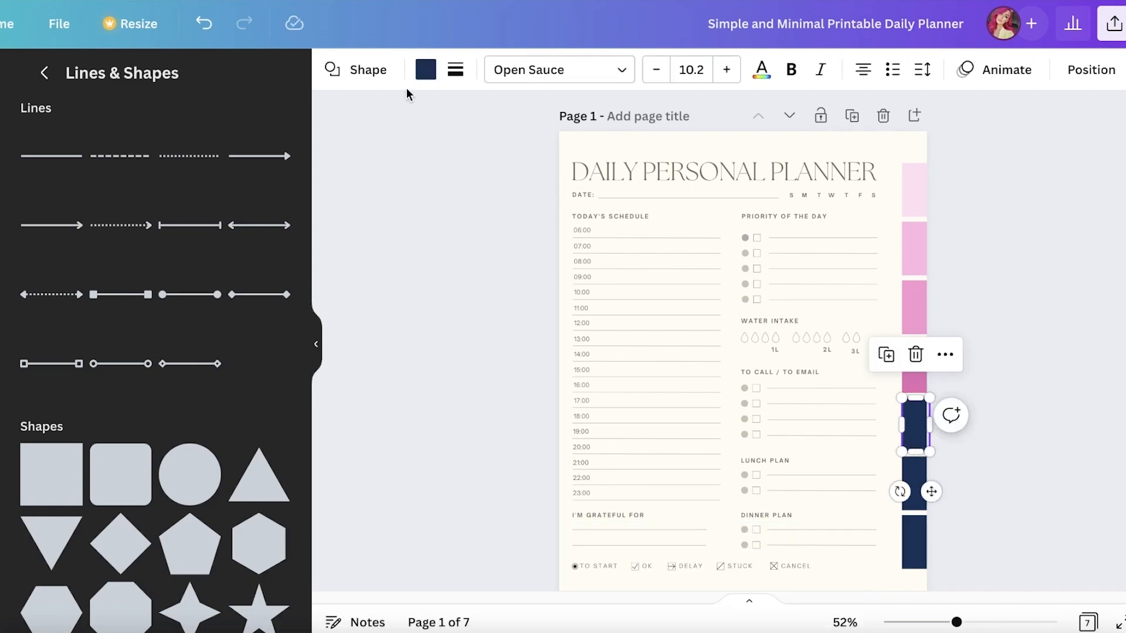
pyautogui.click(426, 69)
pyautogui.click(85, 214)
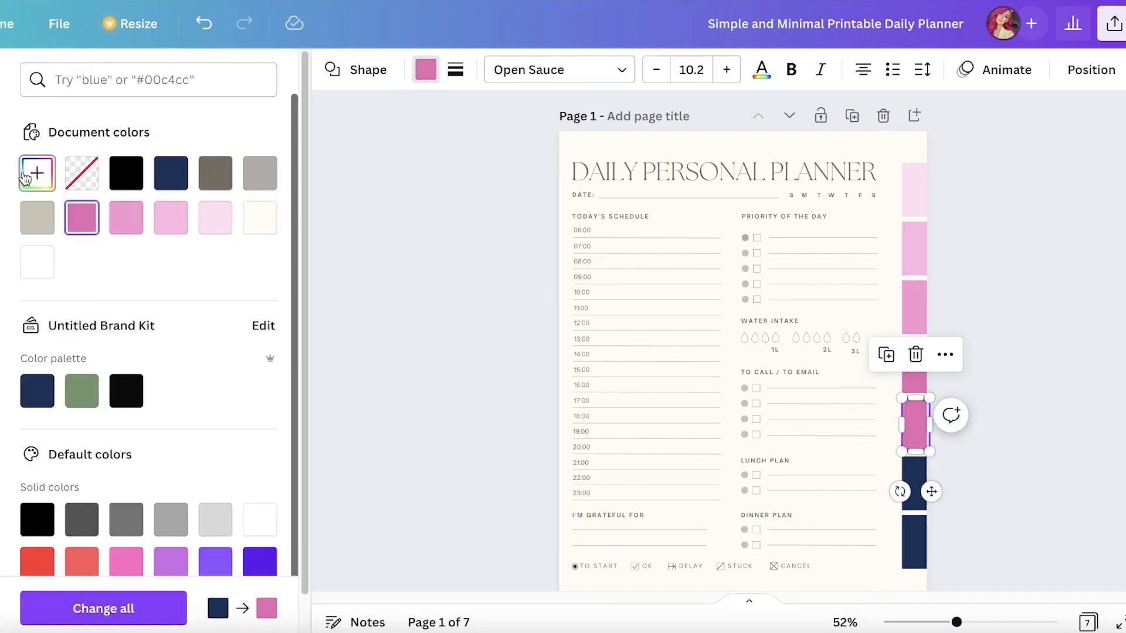
pyautogui.click(36, 173)
pyautogui.moveTo(187, 223); pyautogui.dragTo(188, 230)
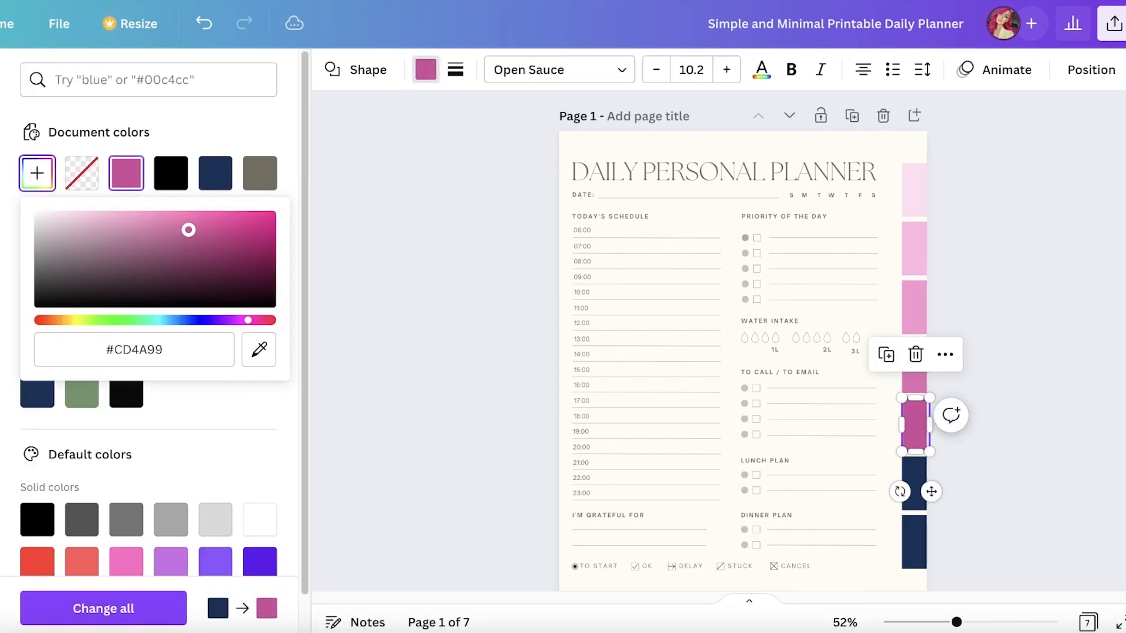
pyautogui.click(514, 296)
# Recolour the sixth tab from navy to a custom magenta darker than the fifth tab
pyautogui.click(917, 487)
pyautogui.click(426, 70)
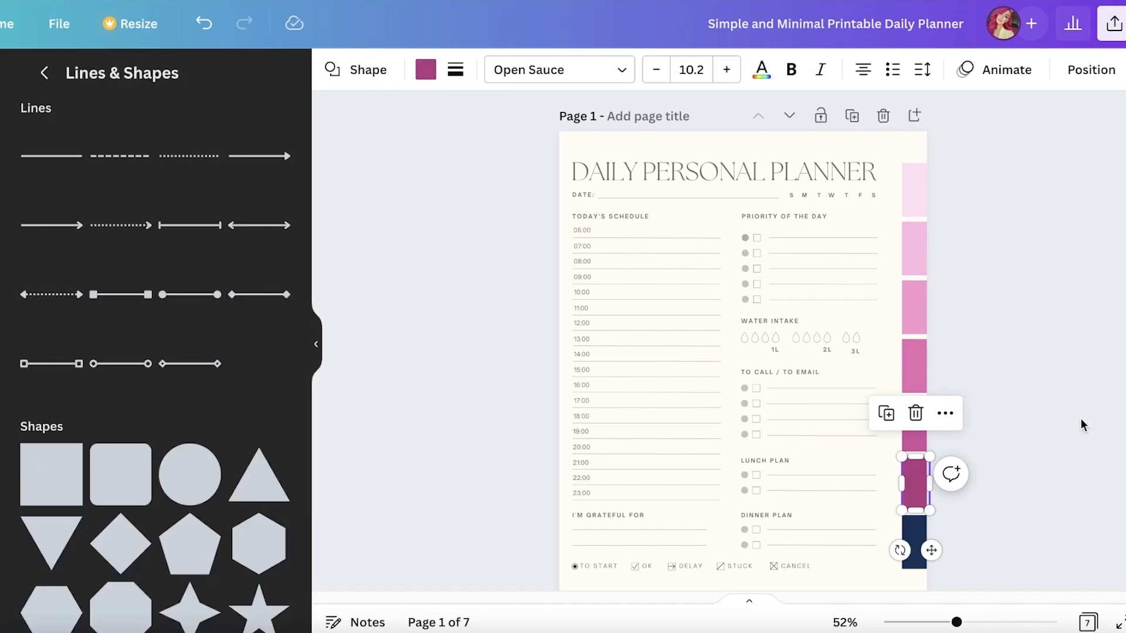
pyautogui.click(1080, 422)
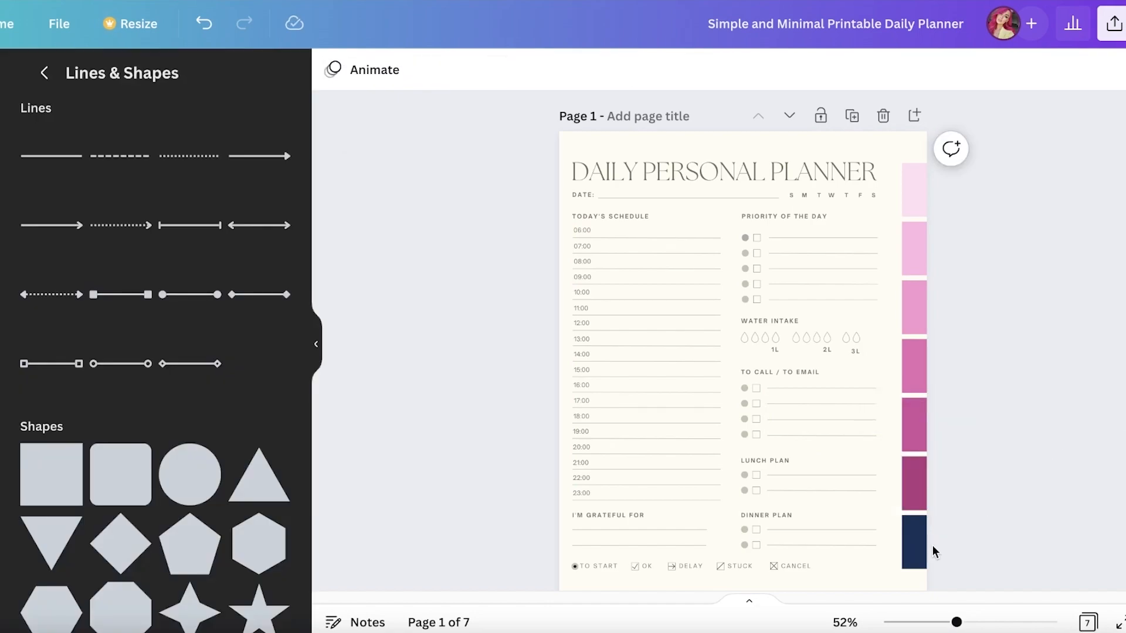
# Fill the seventh tab with the sixth tab's magenta and darken it to a custom deep plum
pyautogui.click(918, 546)
pyautogui.click(427, 69)
pyautogui.click(246, 183)
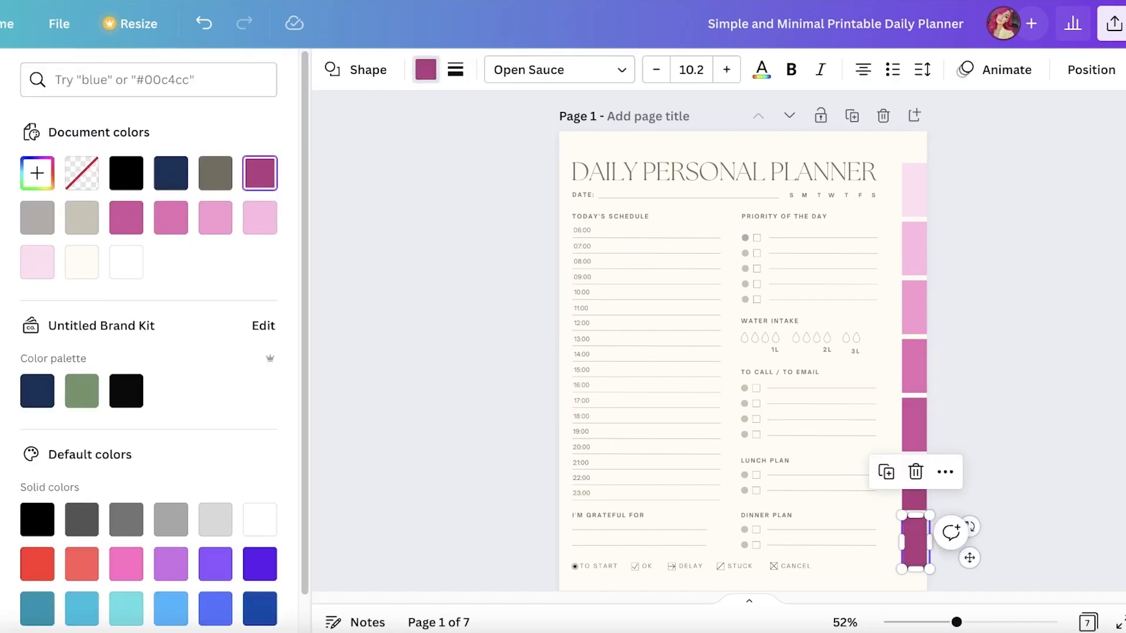
pyautogui.click(37, 173)
pyautogui.moveTo(215, 258); pyautogui.dragTo(216, 263)
pyautogui.click(432, 237)
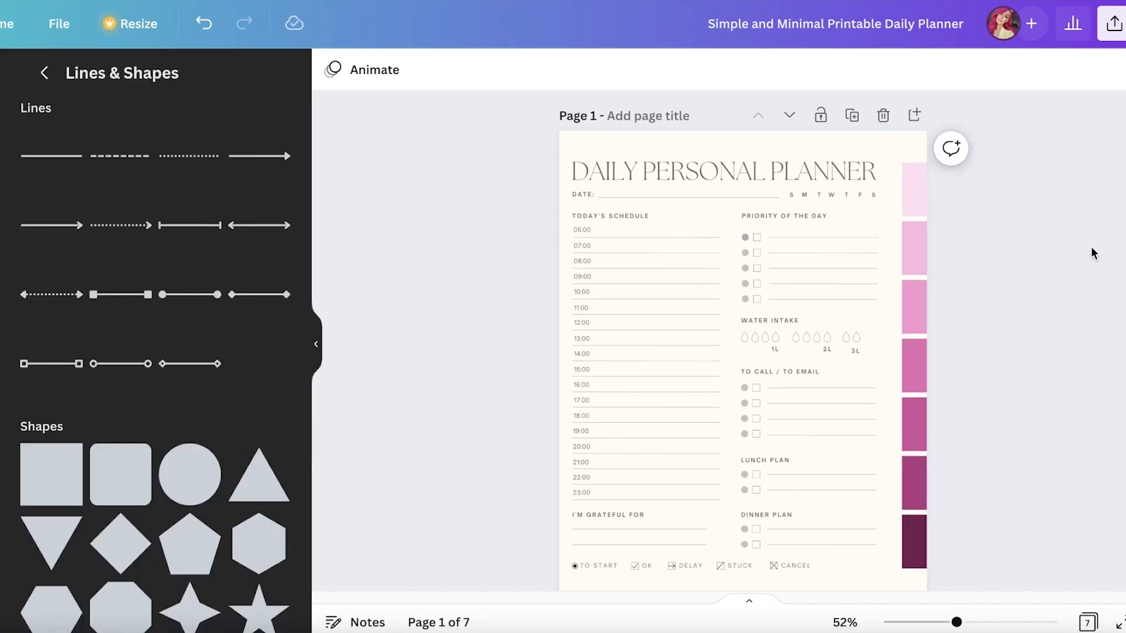
# Add a subheading text reading "Mon" to page 1 and rotate it to -90°
pyautogui.scroll(-1, 1094, 253)
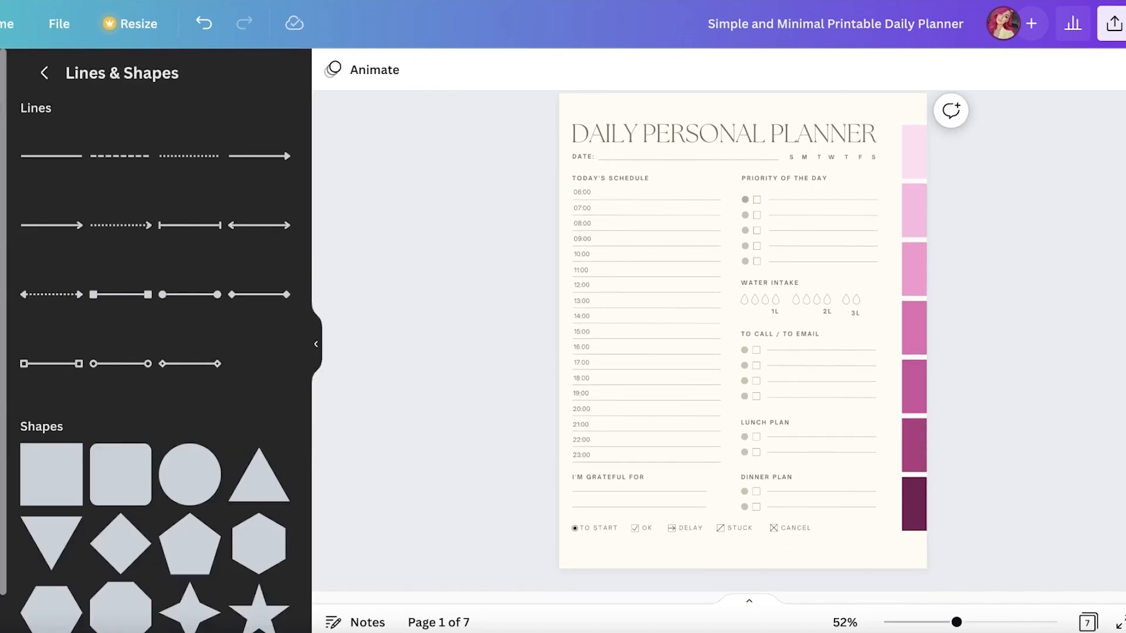
pyautogui.click(18, 267)
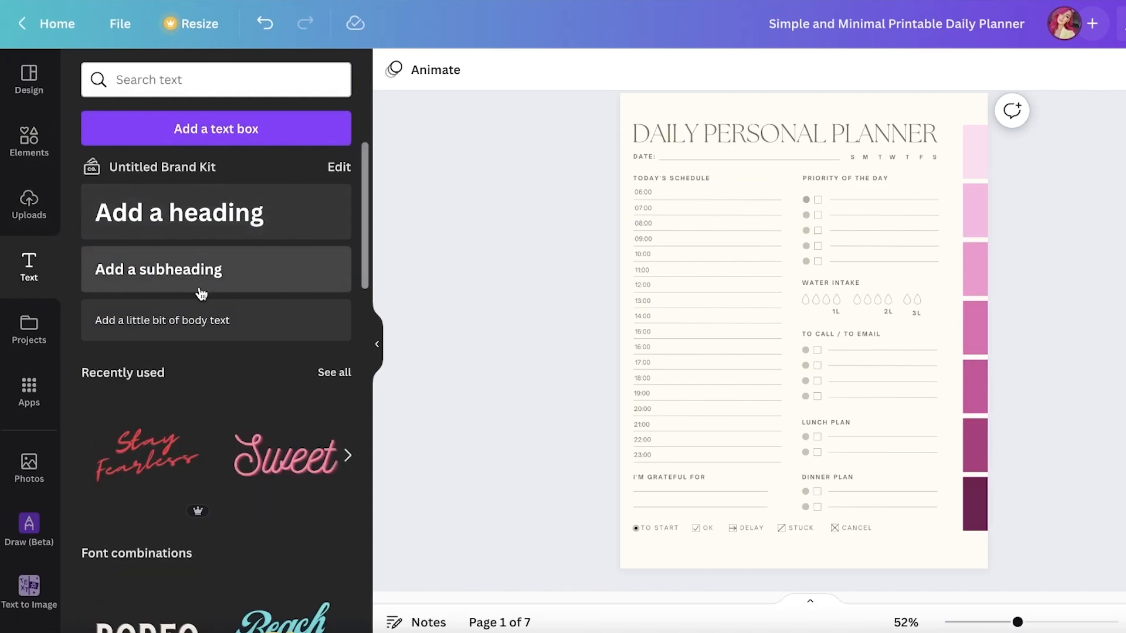
pyautogui.click(196, 286)
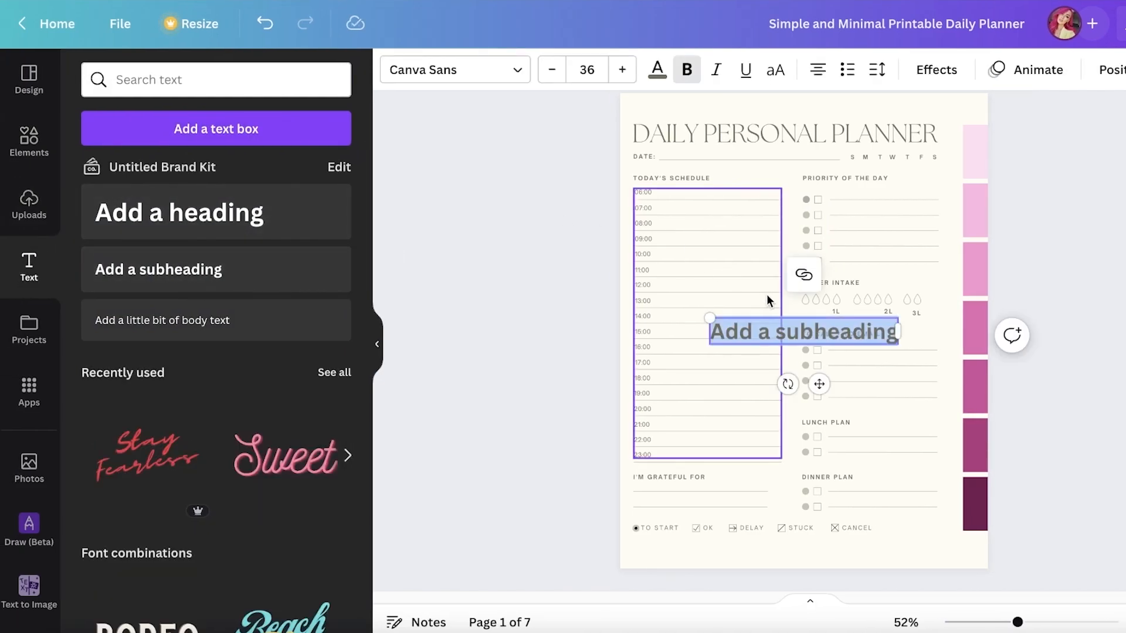
pyautogui.write('Mon')
pyautogui.moveTo(788, 384); pyautogui.dragTo(849, 344)
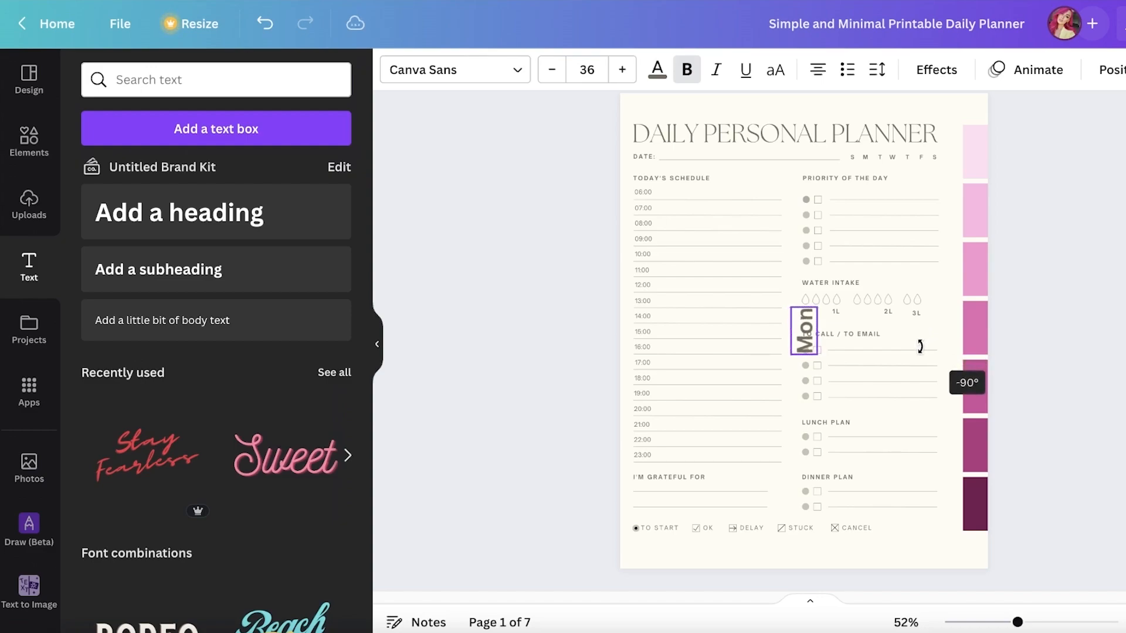
# Switch the rotated "Mon" label to uppercase and adjust its text box for the topmost tab
pyautogui.click(775, 70)
pyautogui.click(775, 70)
pyautogui.click(775, 70)
pyautogui.moveTo(813, 300); pyautogui.dragTo(812, 269)
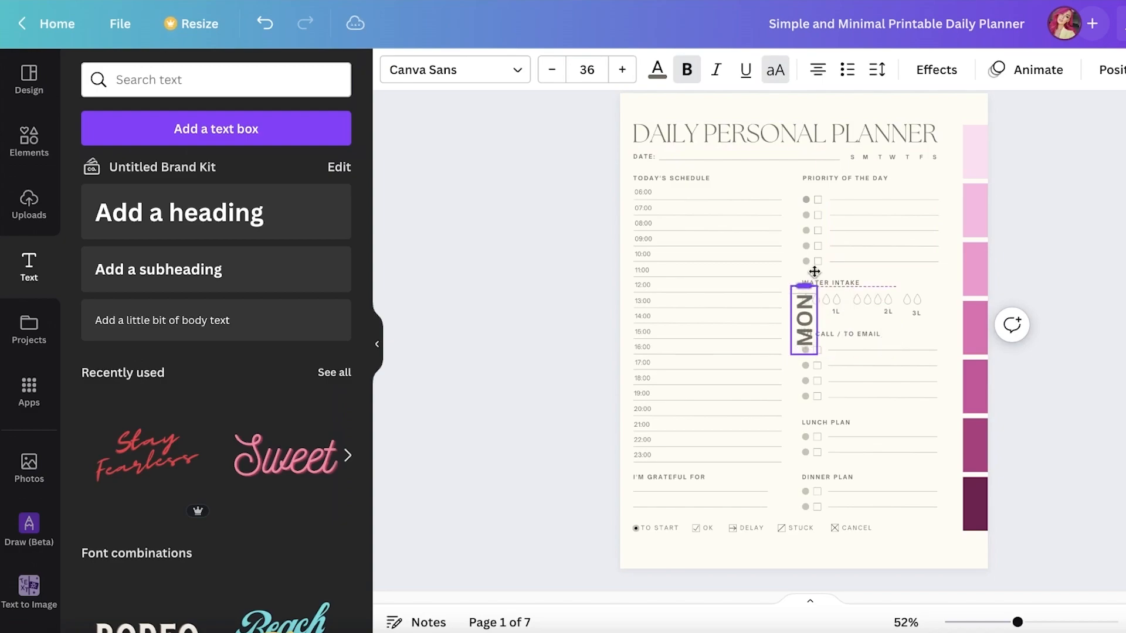
pyautogui.moveTo(790, 355); pyautogui.dragTo(1005, 170)
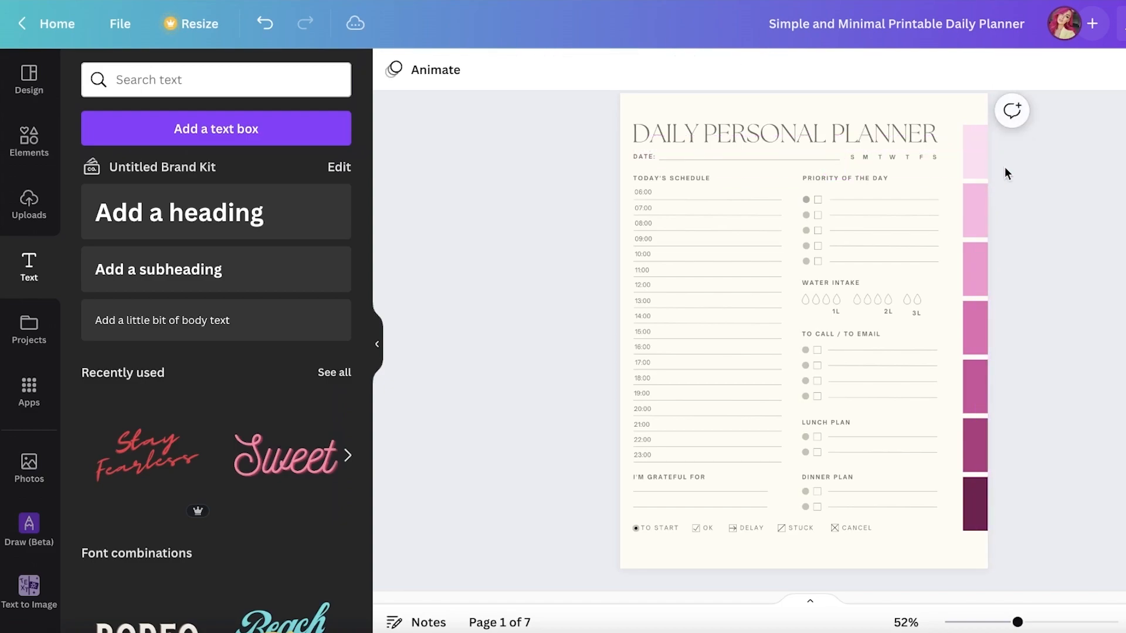
# Link the topmost, palest tab to page 1 of this document
pyautogui.click(970, 165)
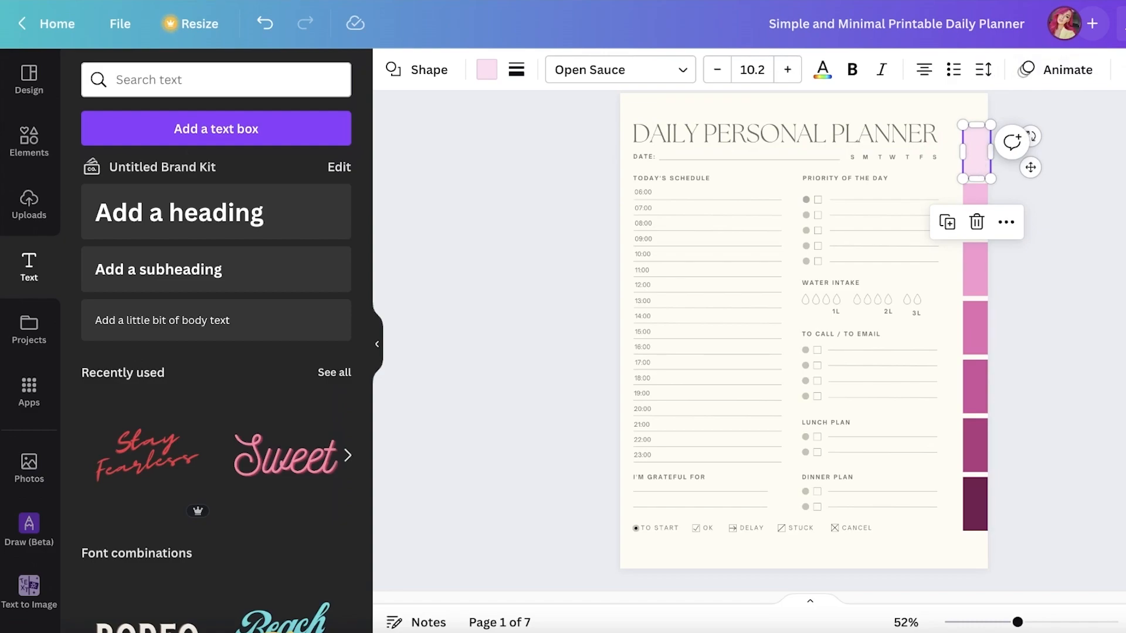
pyautogui.click(1099, 71)
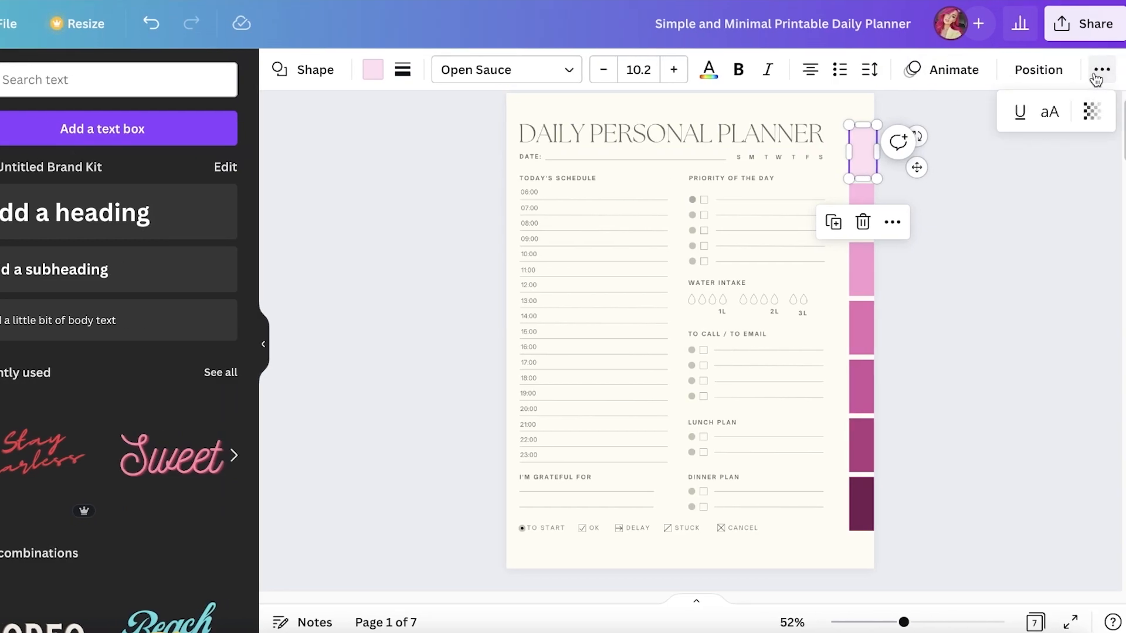
pyautogui.click(1011, 182)
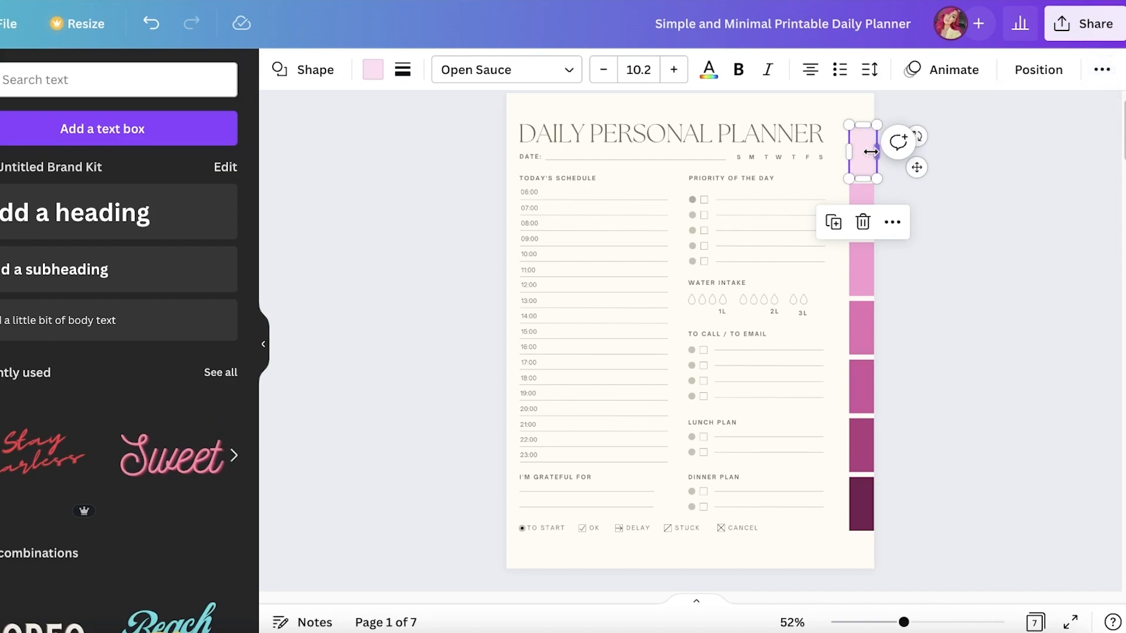
pyautogui.rightClick(864, 155)
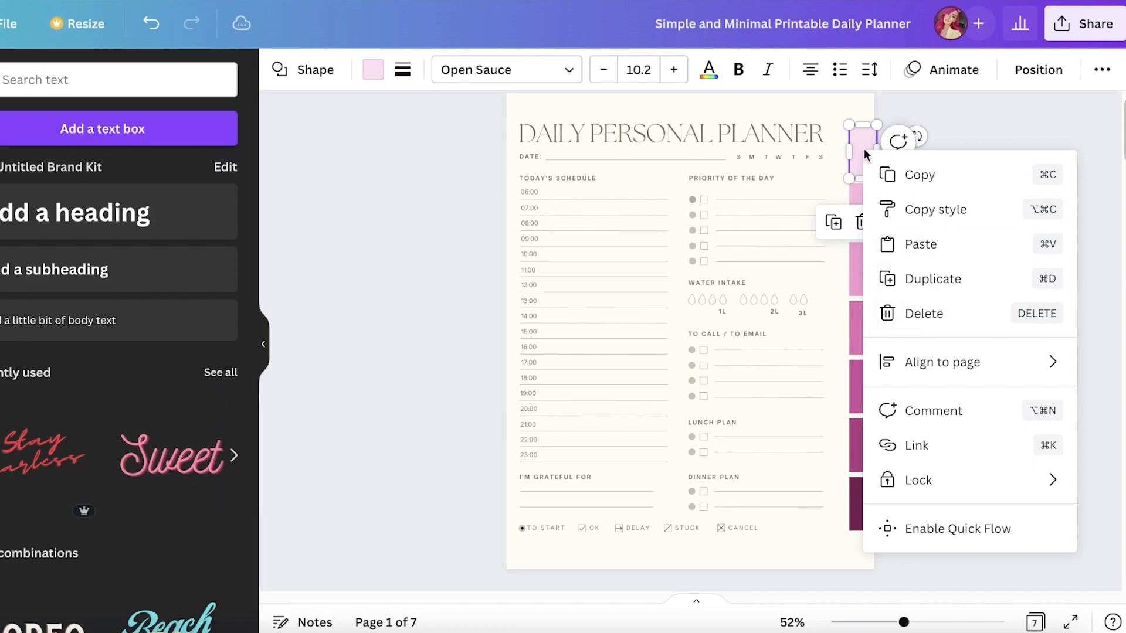
pyautogui.click(915, 446)
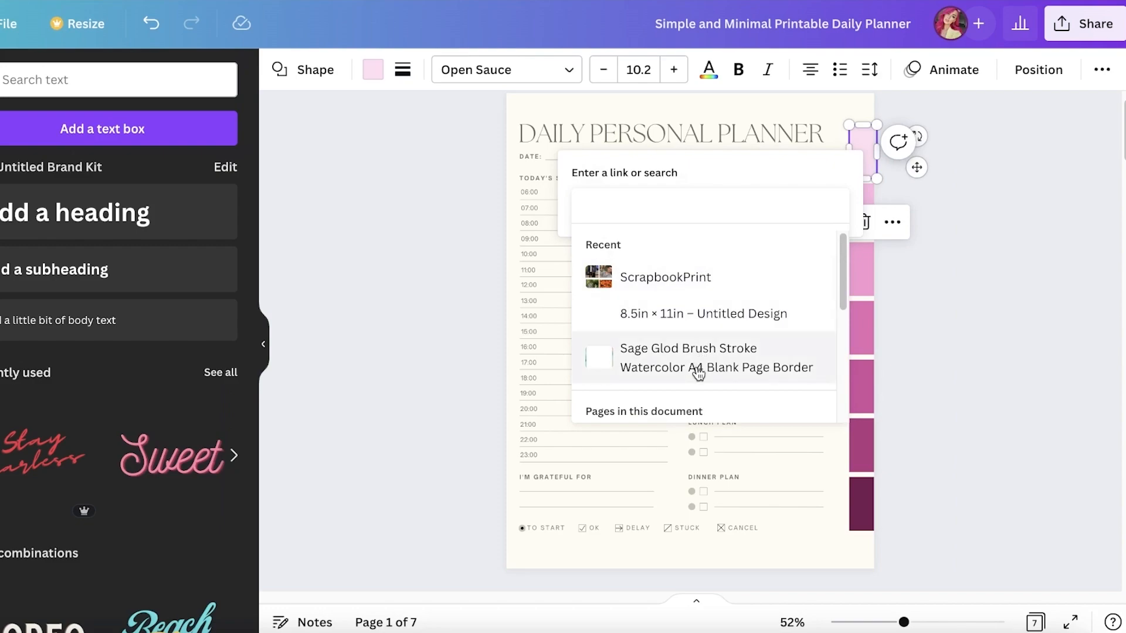
pyautogui.scroll(-2, 656, 326)
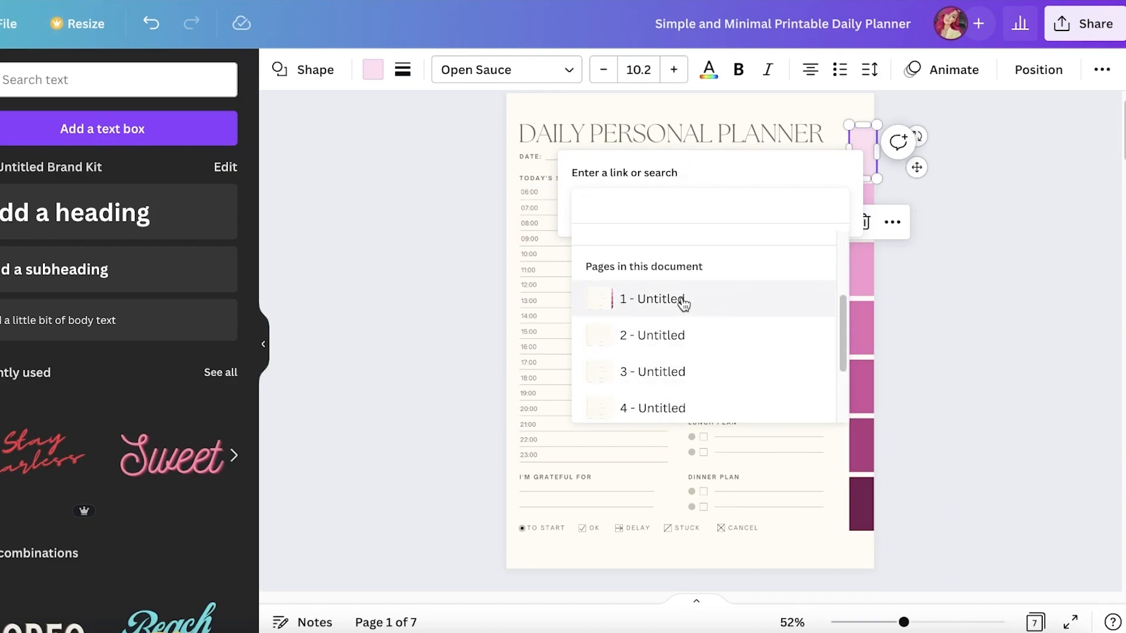
pyautogui.click(683, 302)
pyautogui.click(814, 247)
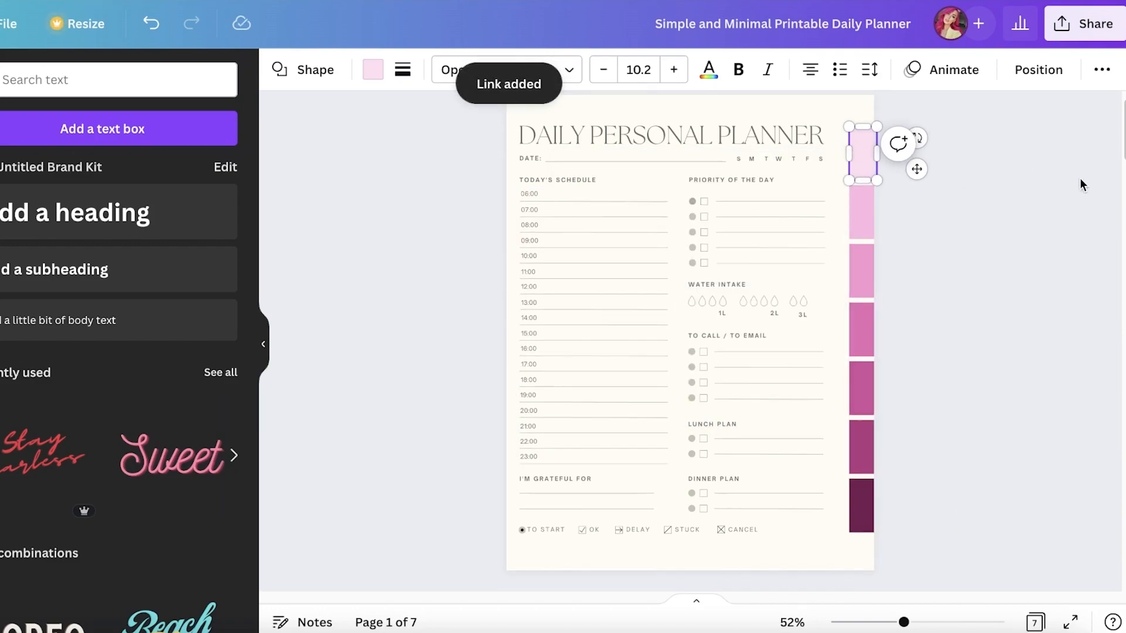
# Link the second tab to page 2 of this document
pyautogui.click(879, 159)
pyautogui.click(866, 253)
pyautogui.rightClick(866, 249)
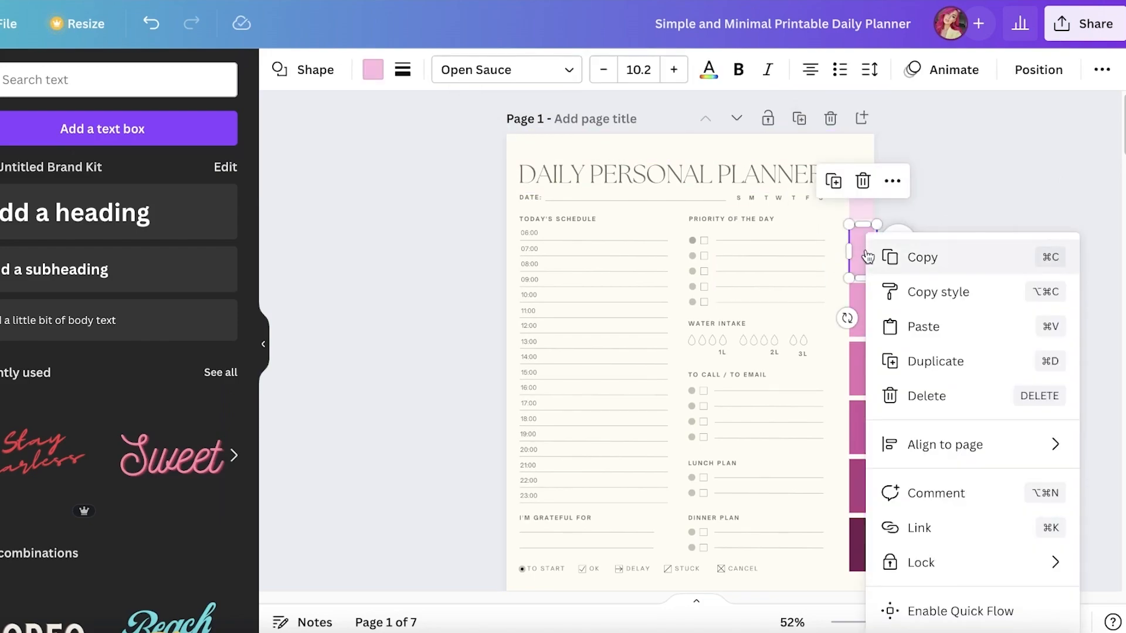
pyautogui.click(919, 528)
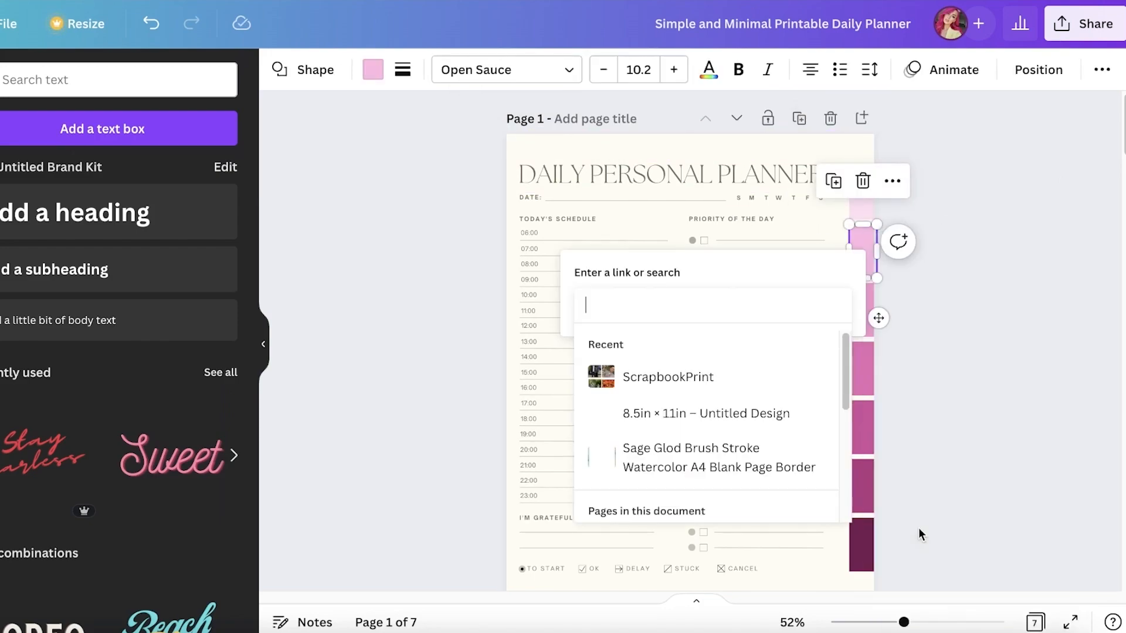
pyautogui.scroll(-3, 706, 442)
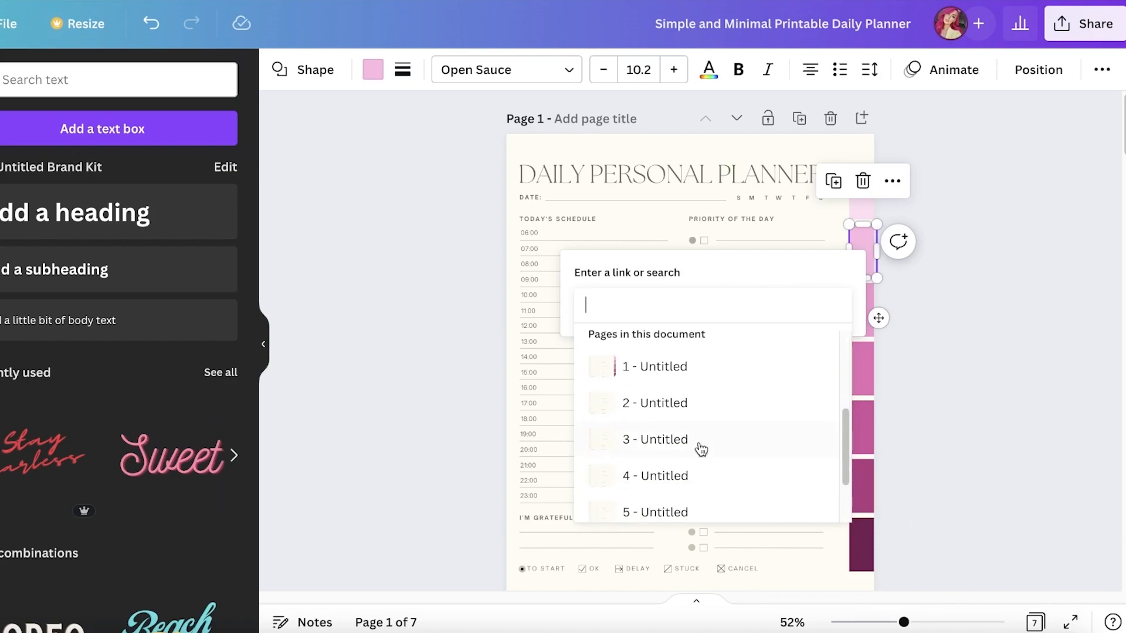
pyautogui.click(681, 407)
pyautogui.click(965, 338)
# Link the third tab to page 3 of this document
pyautogui.rightClick(867, 312)
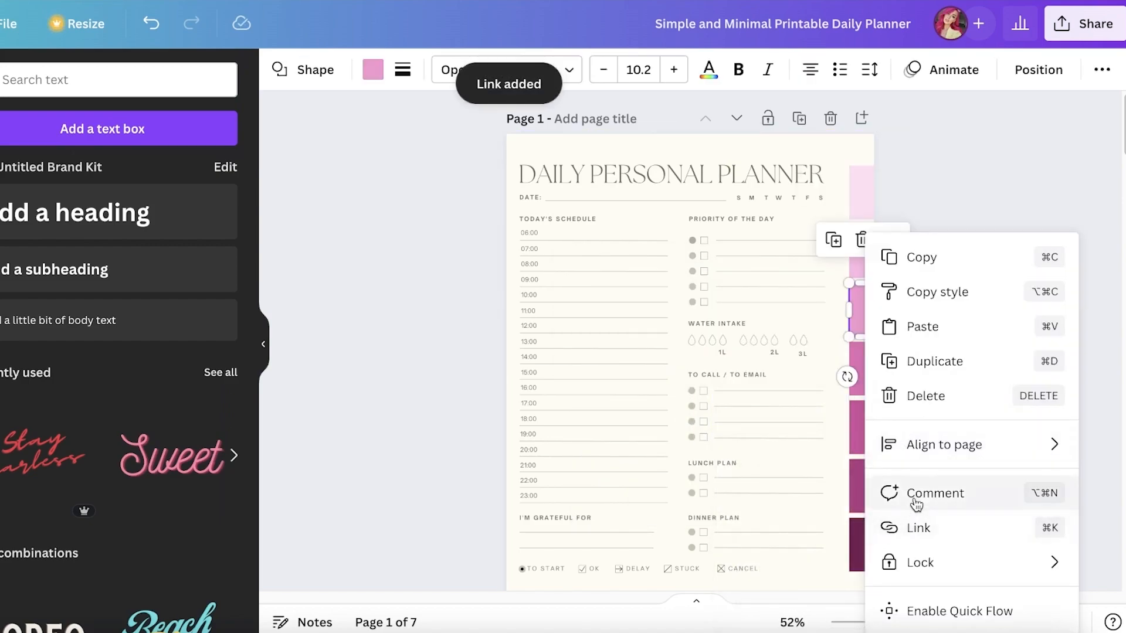
pyautogui.click(913, 523)
pyautogui.scroll(-5, 703, 516)
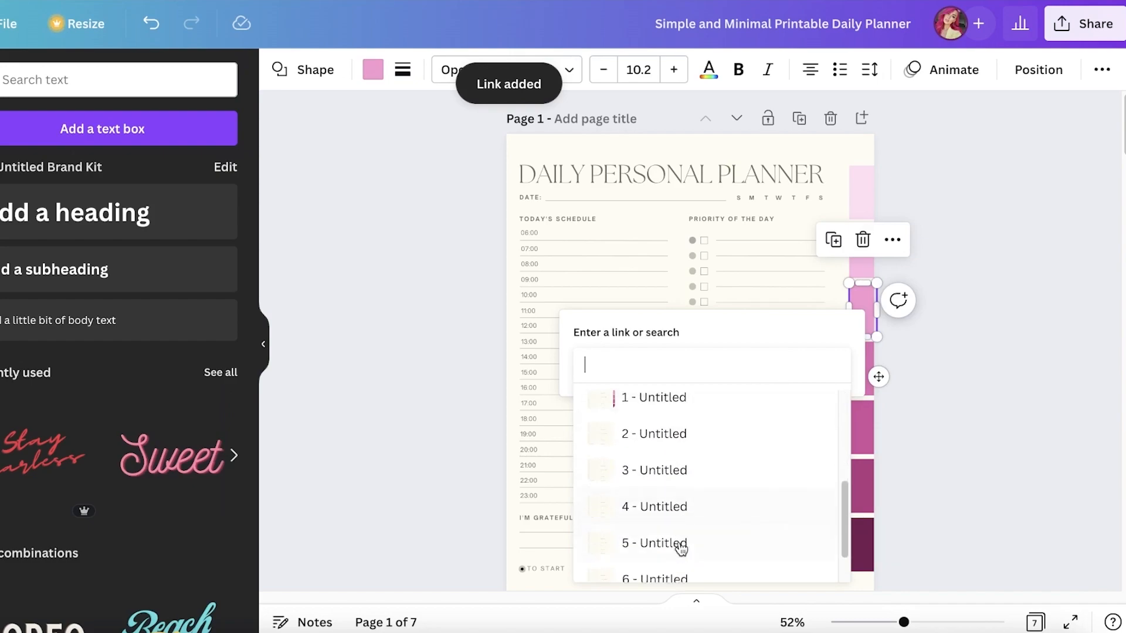
pyautogui.click(680, 423)
pyautogui.click(811, 405)
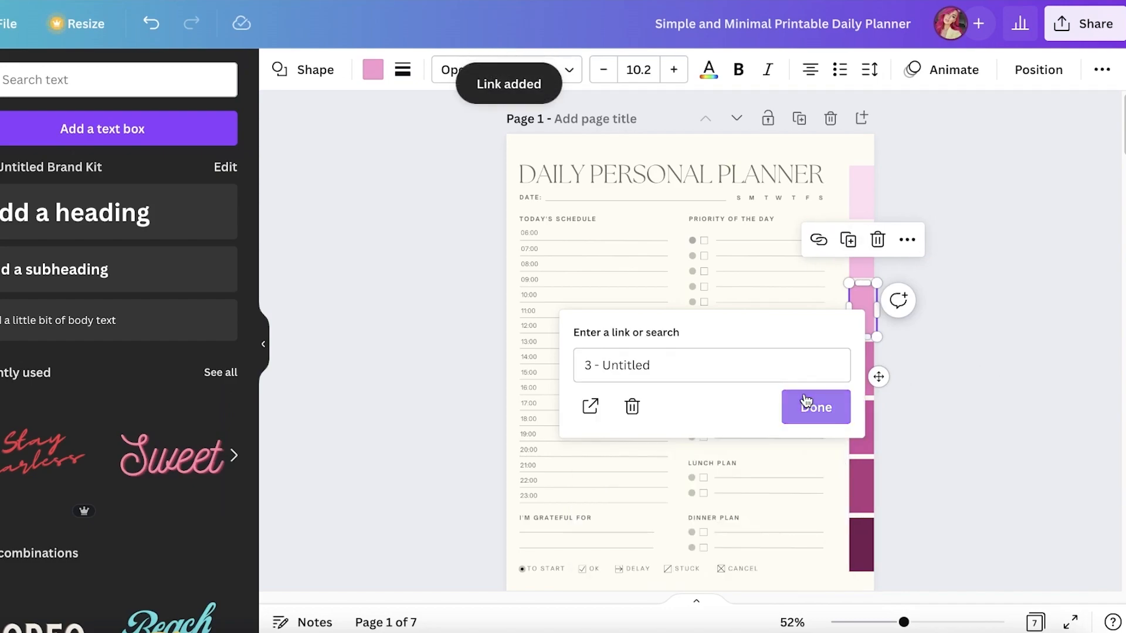
# Link the fourth tab to page 4 of this document
pyautogui.rightClick(865, 378)
pyautogui.click(903, 529)
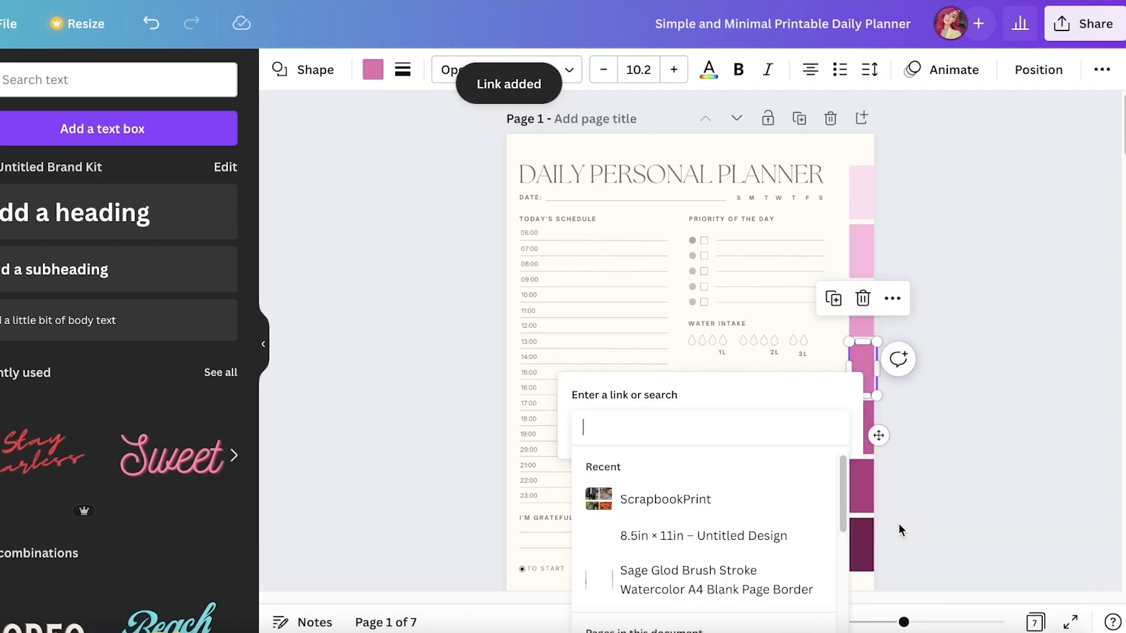
pyautogui.scroll(-5, 686, 586)
pyautogui.click(673, 564)
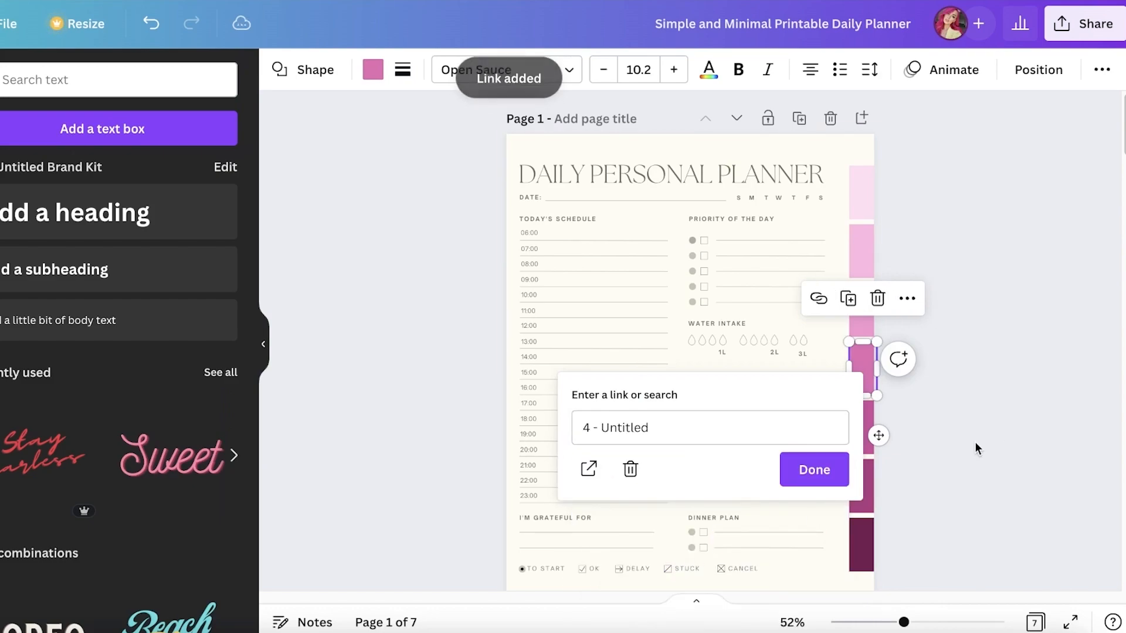
pyautogui.click(976, 428)
# Link the fifth tab to its matching page in this document
pyautogui.rightClick(861, 428)
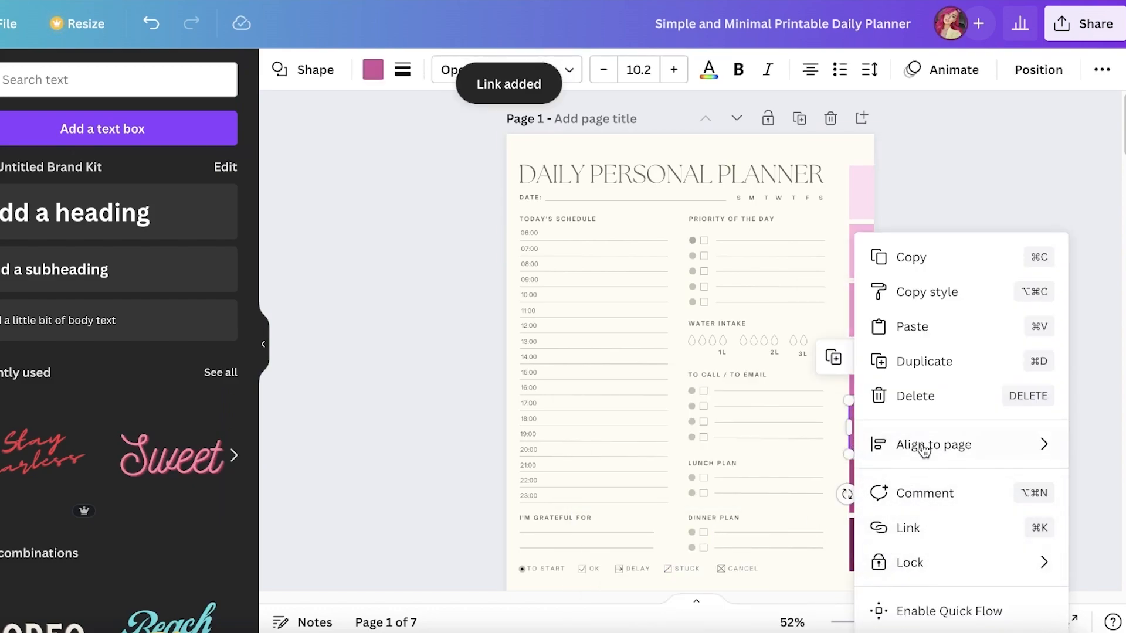
pyautogui.moveTo(921, 456)
pyautogui.click(977, 337)
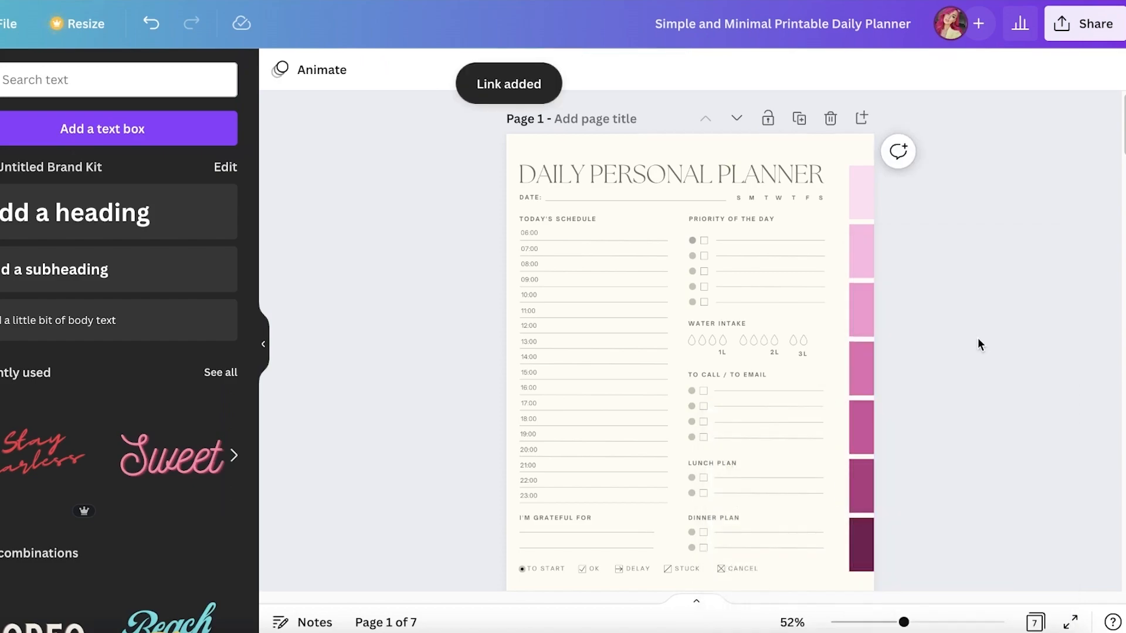
# Link the sixth tab to its matching page in this document
pyautogui.scroll(-1, 976, 337)
pyautogui.rightClick(853, 460)
pyautogui.click(892, 533)
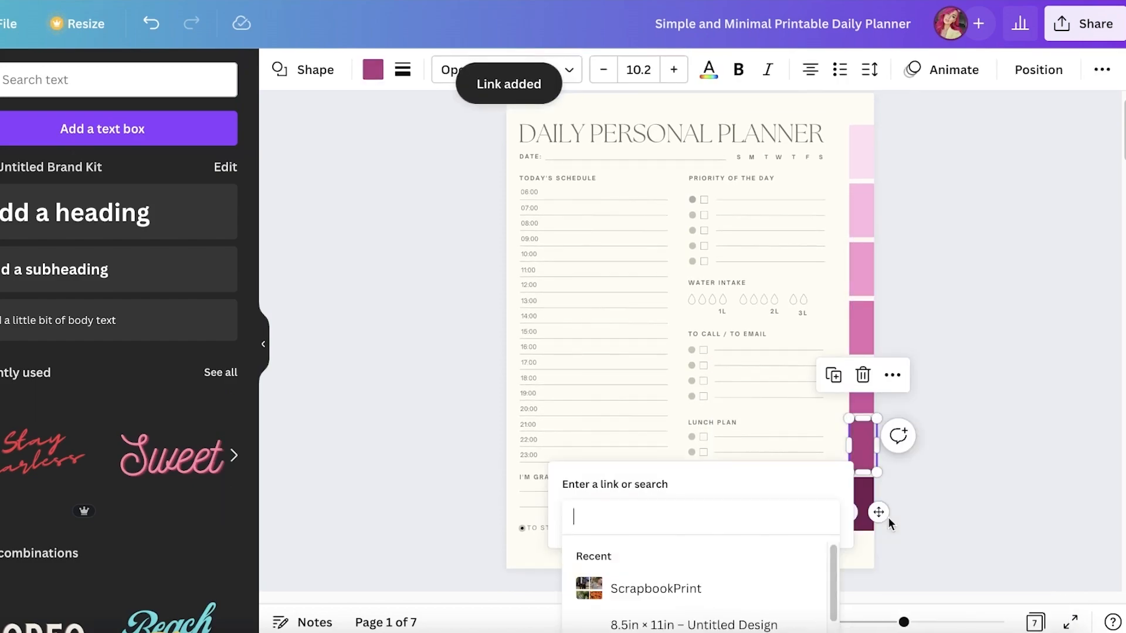
pyautogui.scroll(-2, 704, 575)
pyautogui.click(1025, 156)
# Link the seventh, darkest tab to its matching page in this document
pyautogui.scroll(-5, 1025, 156)
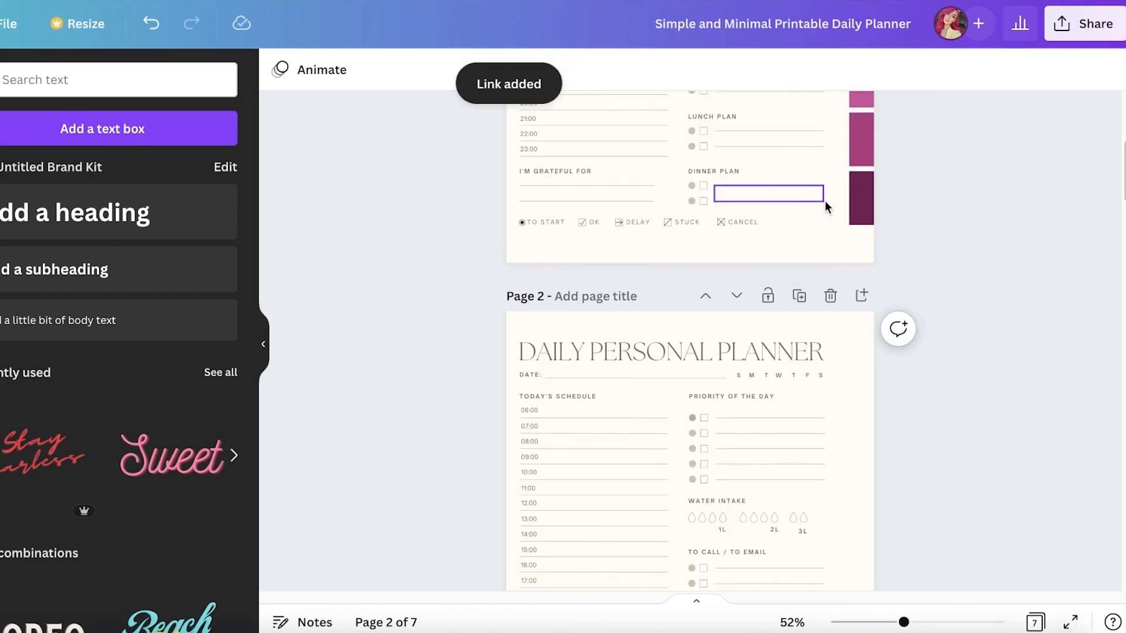
pyautogui.rightClick(861, 196)
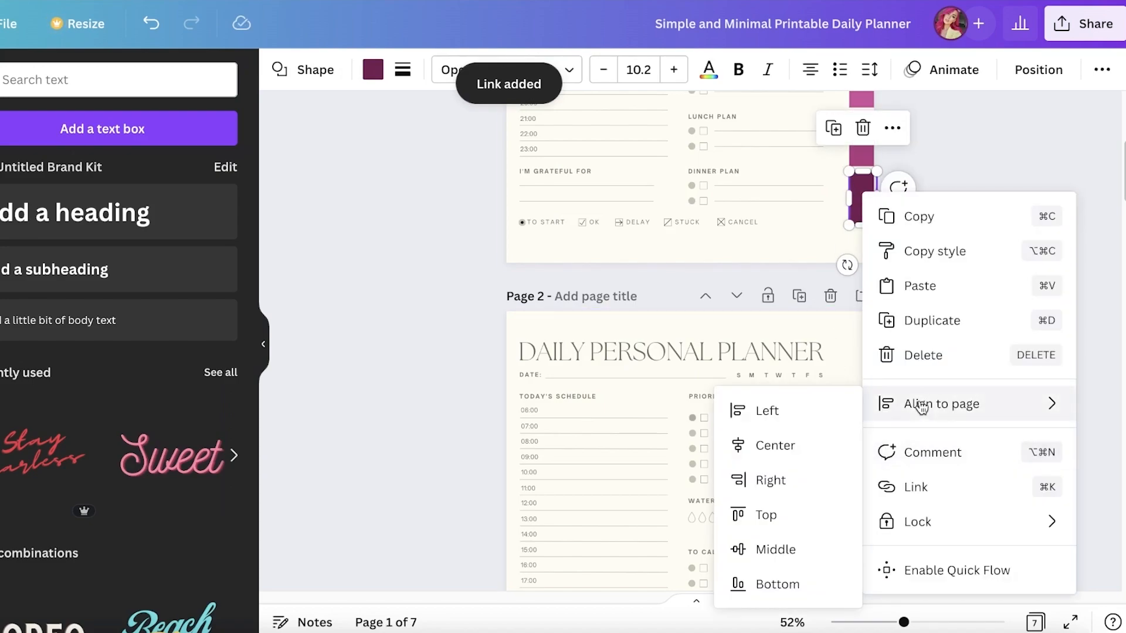
pyautogui.click(1017, 285)
# Copy all seven tabs from page 1 and paste them onto page 2
pyautogui.scroll(5, 1018, 283)
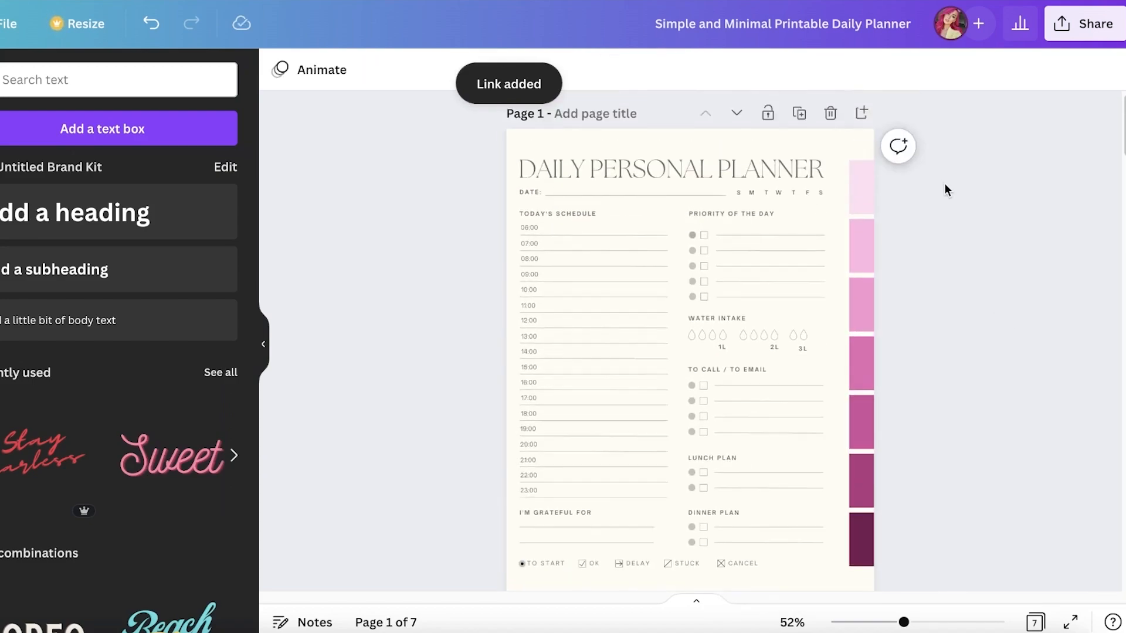
pyautogui.moveTo(855, 168); pyautogui.dragTo(860, 578)
pyautogui.scroll(-1, 1057, 179)
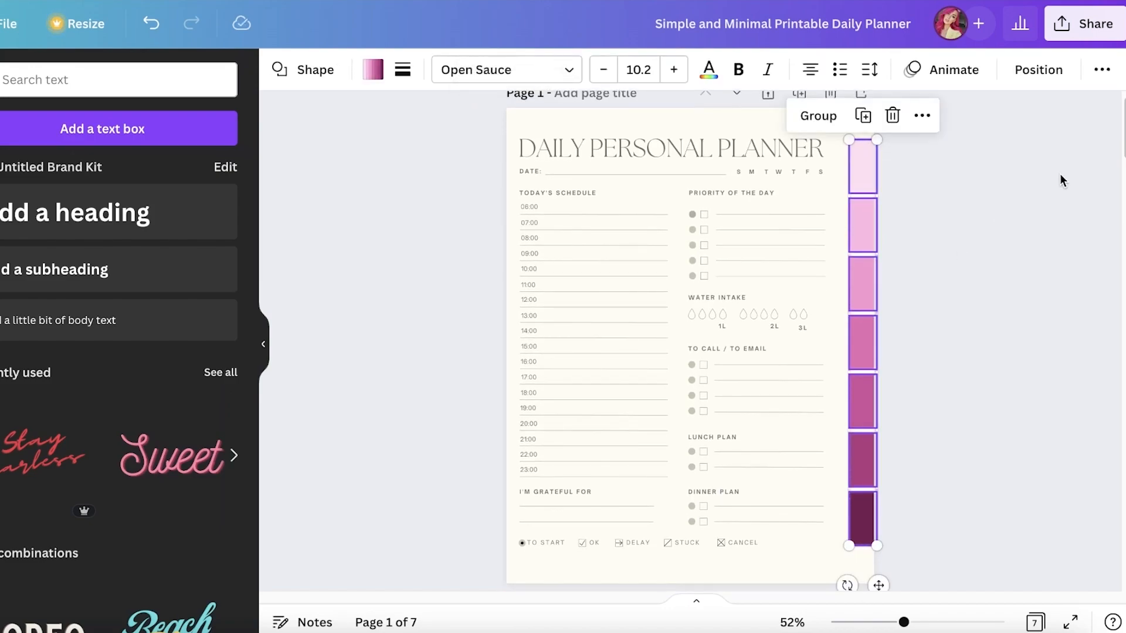
pyautogui.scroll(-5, 1050, 179)
pyautogui.scroll(-2, 863, 280)
pyautogui.scroll(4, 863, 280)
pyautogui.click(863, 280)
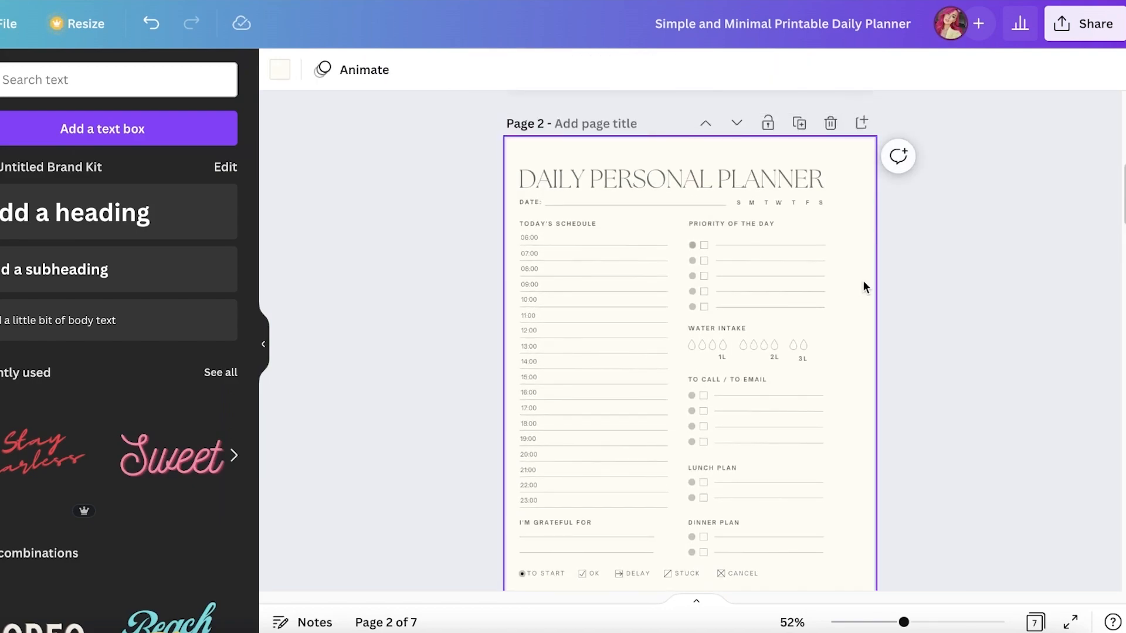
pyautogui.press('super+v')
# Paste the copied set of seven tabs onto pages 3 and 4
pyautogui.scroll(-5, 859, 289)
pyautogui.scroll(-6, 858, 290)
pyautogui.click(857, 343)
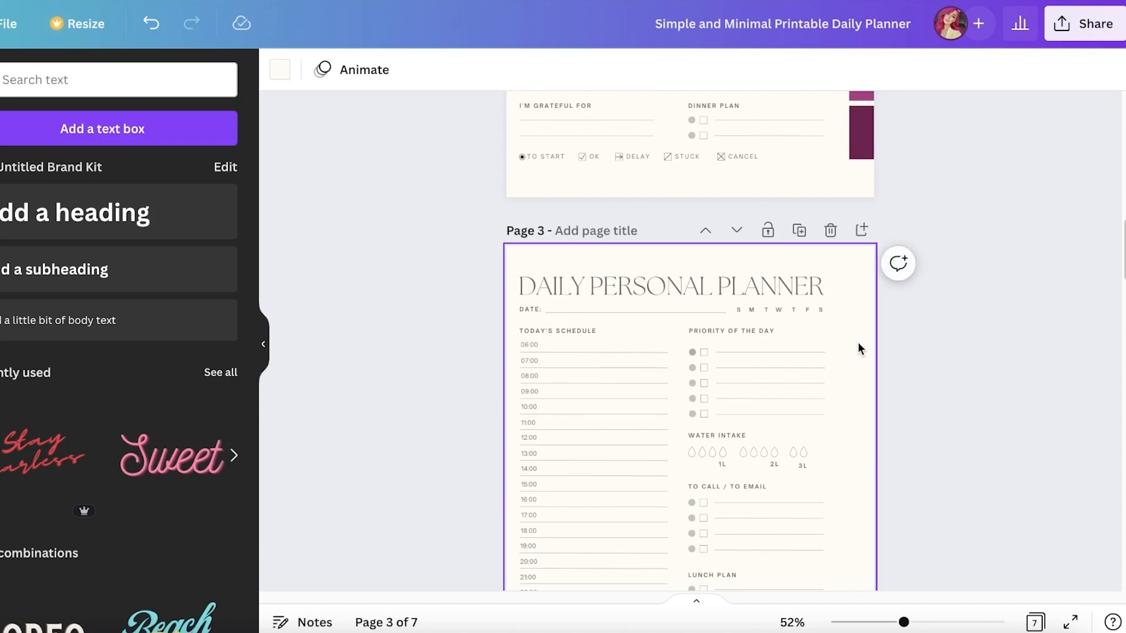
pyautogui.press('super+v')
pyautogui.scroll(-6, 859, 339)
pyautogui.click(852, 324)
pyautogui.press('super+v')
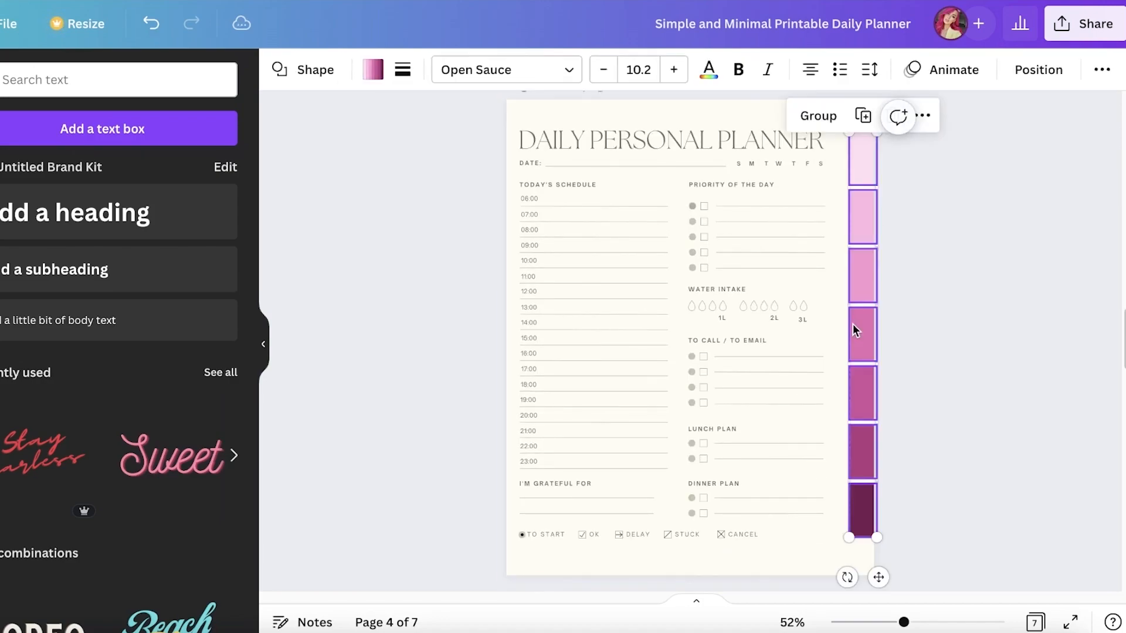
# Paste the copied set of seven tabs onto pages 5 and 6
pyautogui.scroll(-1, 852, 323)
pyautogui.scroll(-5, 853, 324)
pyautogui.click(852, 367)
pyautogui.press('super+v')
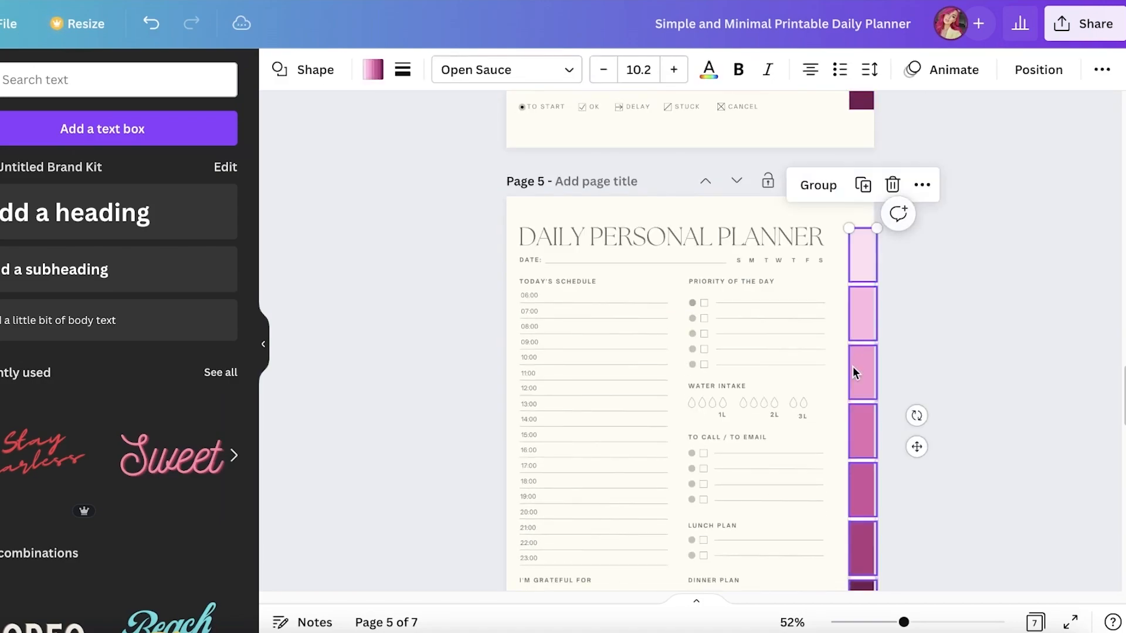
pyautogui.scroll(-5, 852, 367)
pyautogui.click(853, 367)
pyautogui.press('super+v')
# Paste the copied set of seven tabs onto page 7
pyautogui.scroll(-5, 853, 366)
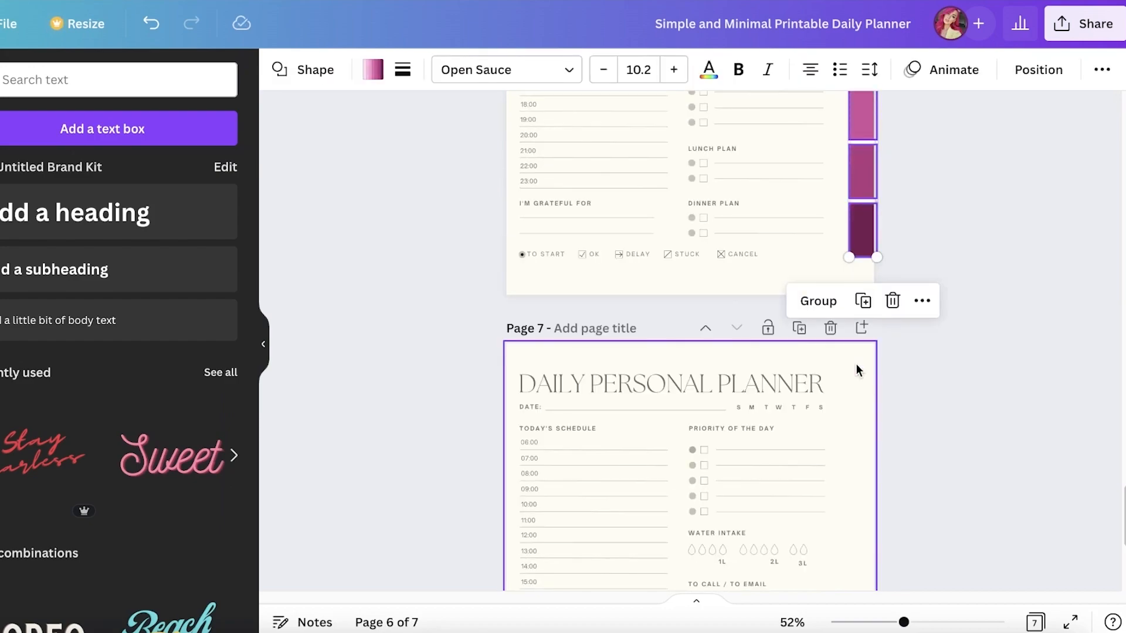
pyautogui.click(855, 375)
pyautogui.press('super+v')
# Look over the pasted tabs on the planner pages, going back up to page 1
pyautogui.scroll(8, 1022, 176)
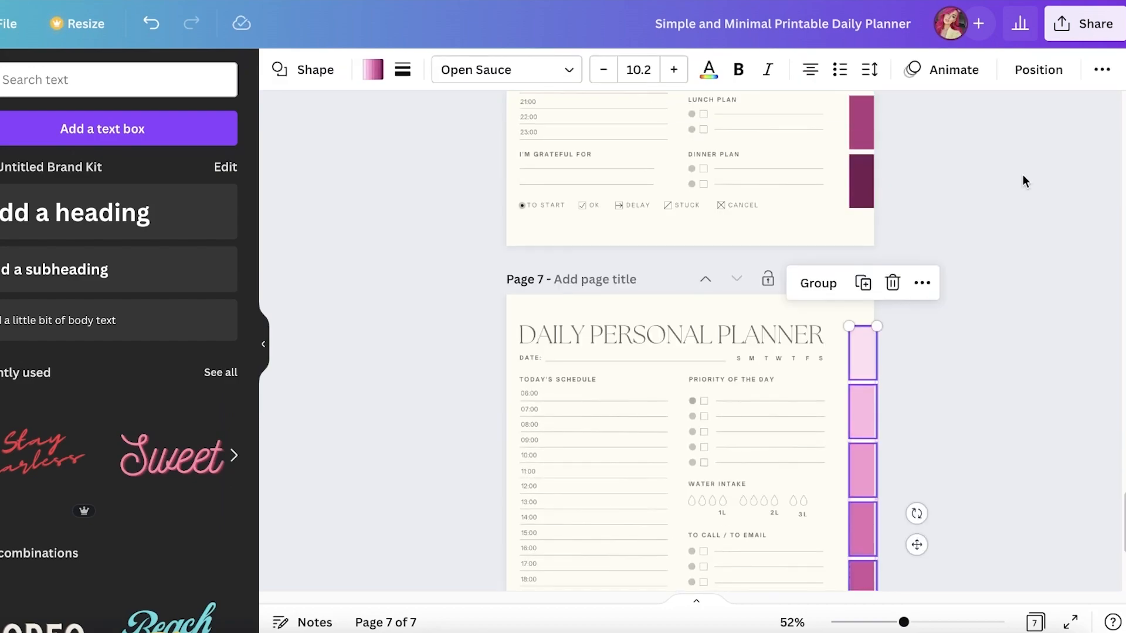
pyautogui.scroll(10, 996, 193)
pyautogui.click(841, 282)
pyautogui.click(860, 267)
pyautogui.click(944, 222)
pyautogui.scroll(-6, 985, 136)
pyautogui.scroll(10, 983, 136)
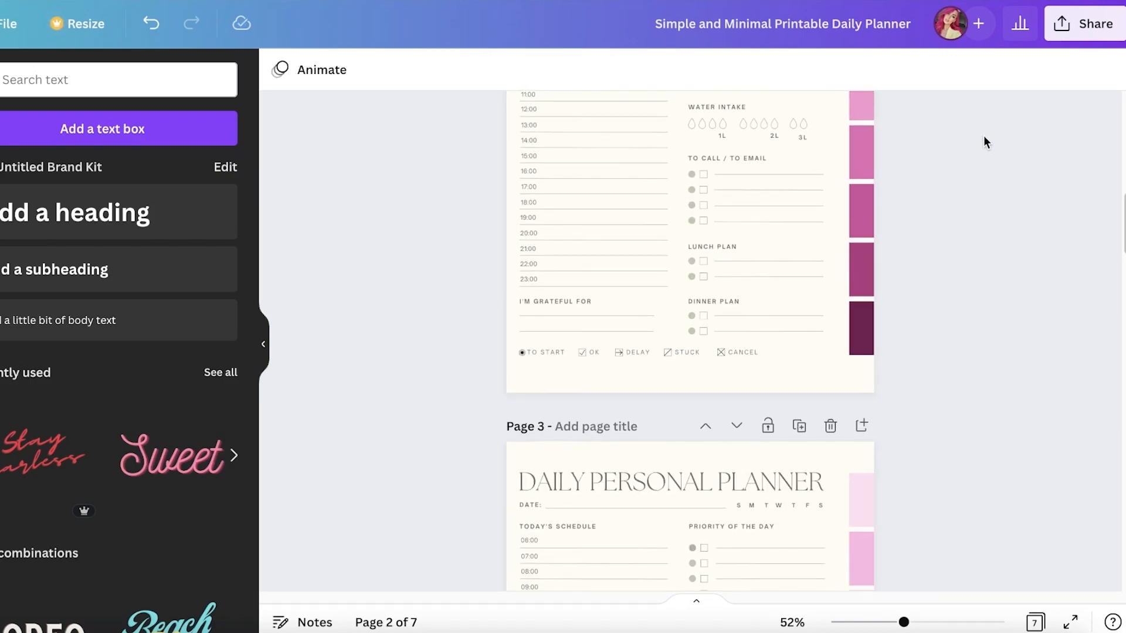
pyautogui.scroll(4, 983, 135)
pyautogui.scroll(6, 927, 234)
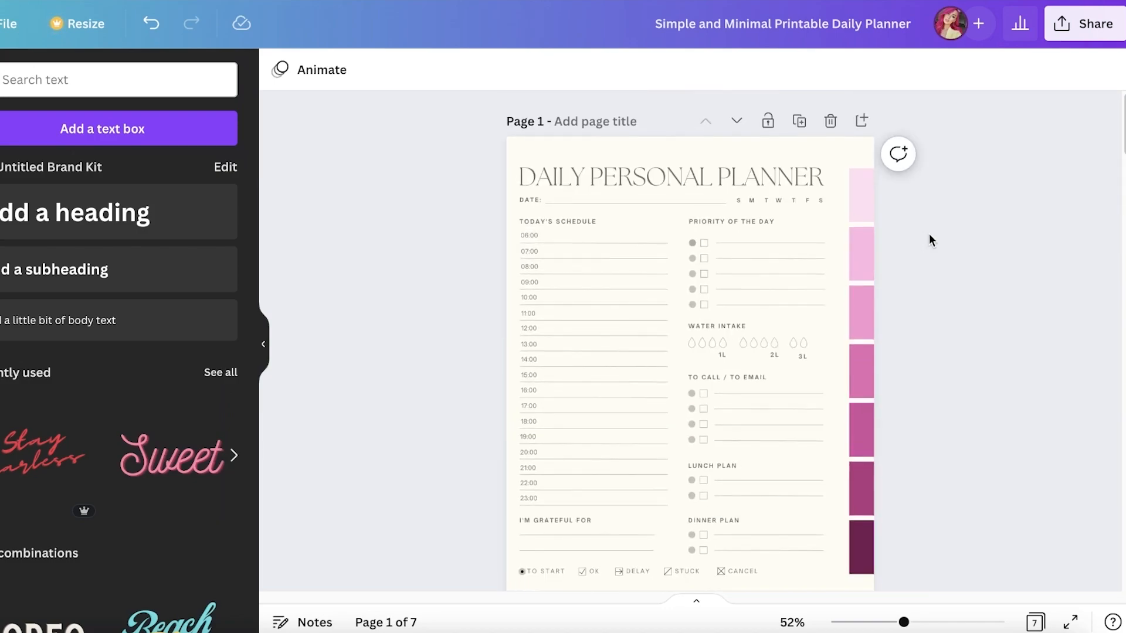
# On page 1, nudge the second through seventh tabs slightly outward past the right page edge, keeping the first tab in place
pyautogui.click(856, 199)
pyautogui.press('Escape')
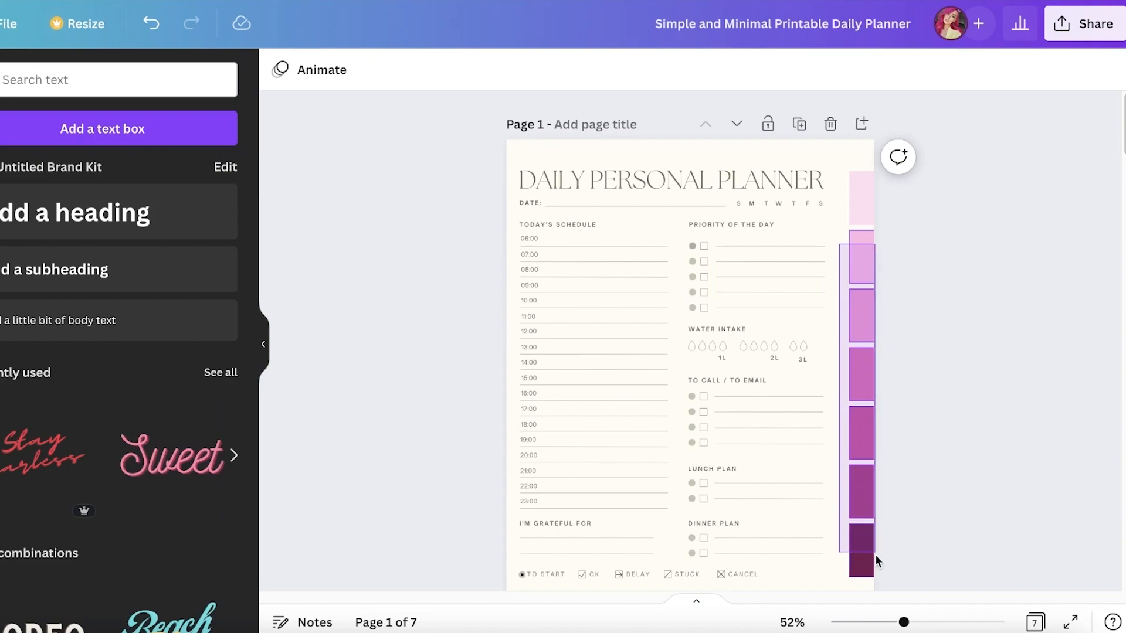
pyautogui.moveTo(875, 553); pyautogui.dragTo(876, 552)
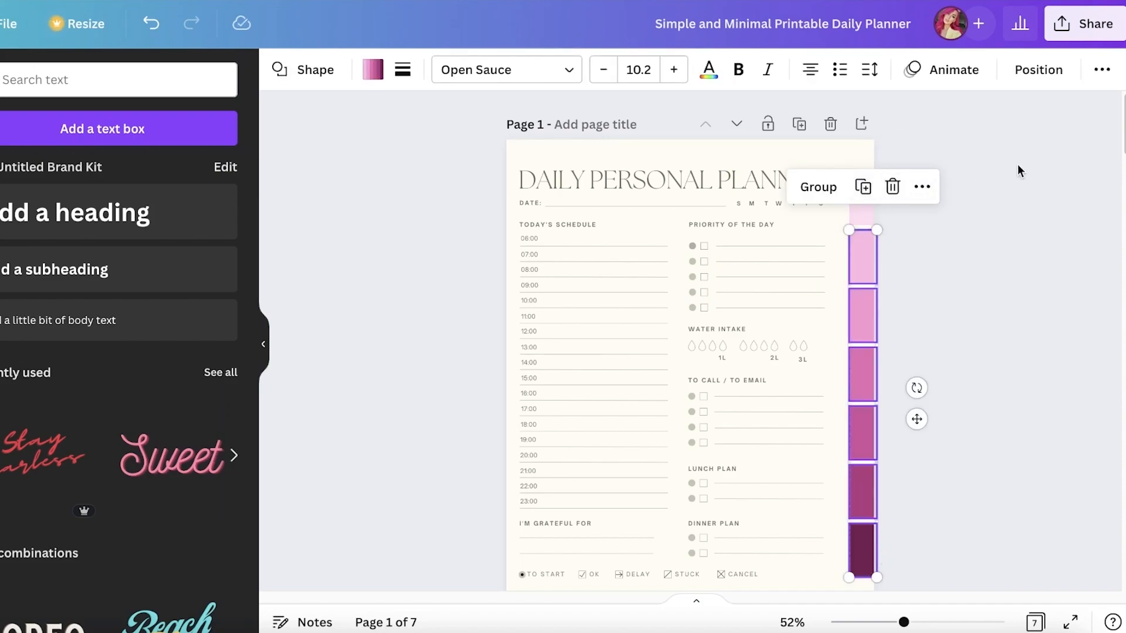
pyautogui.scroll(-1, 987, 191)
pyautogui.click(992, 188)
pyautogui.press('Right')
pyautogui.press('Right')
pyautogui.press('Right')
pyautogui.press('Right')
pyautogui.press('Right')
pyautogui.press('Right')
pyautogui.press('Right')
pyautogui.press('Right')
pyautogui.press('Right')
pyautogui.press('Right')
pyautogui.press('Right')
pyautogui.press('Right')
pyautogui.click(990, 183)
# On page 2, nudge the tabs outward past the right page edge, with the second tab sticking out further into the page
pyautogui.scroll(-10, 989, 182)
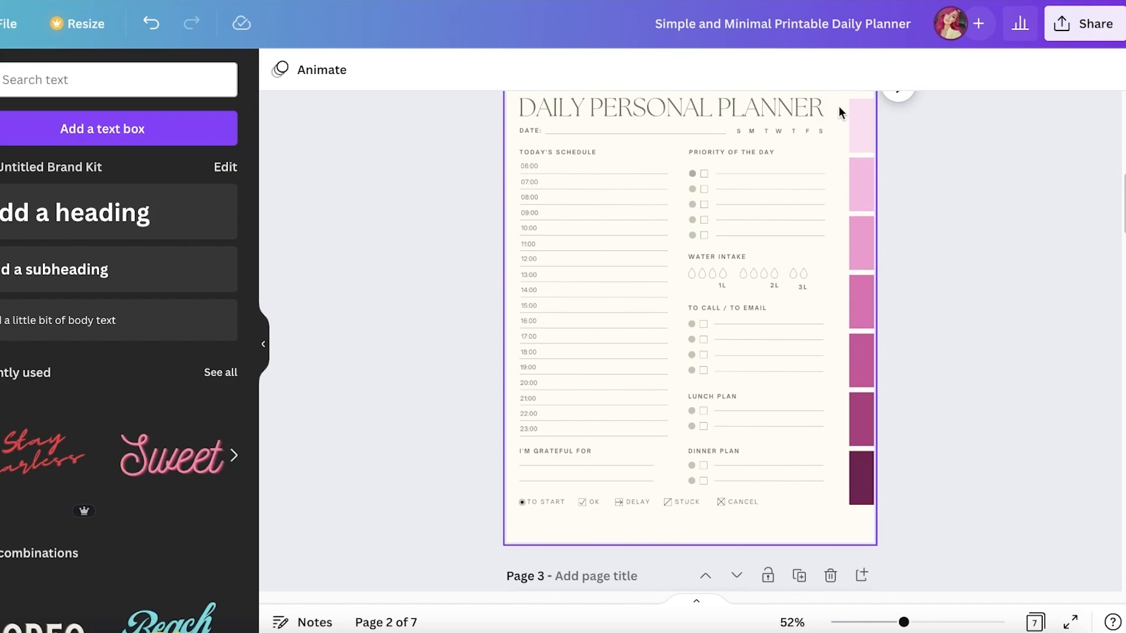
pyautogui.moveTo(842, 107); pyautogui.dragTo(874, 526)
pyautogui.hotkey('shift', 'Right')
pyautogui.hotkey('shift', 'Right')
pyautogui.hotkey('shift', 'Left')
pyautogui.click(975, 303)
pyautogui.click(866, 183)
pyautogui.click(1002, 177)
# On page 3, nudge all tabs outward past the right page edge and move the third tab back into the page
pyautogui.scroll(10, 1001, 175)
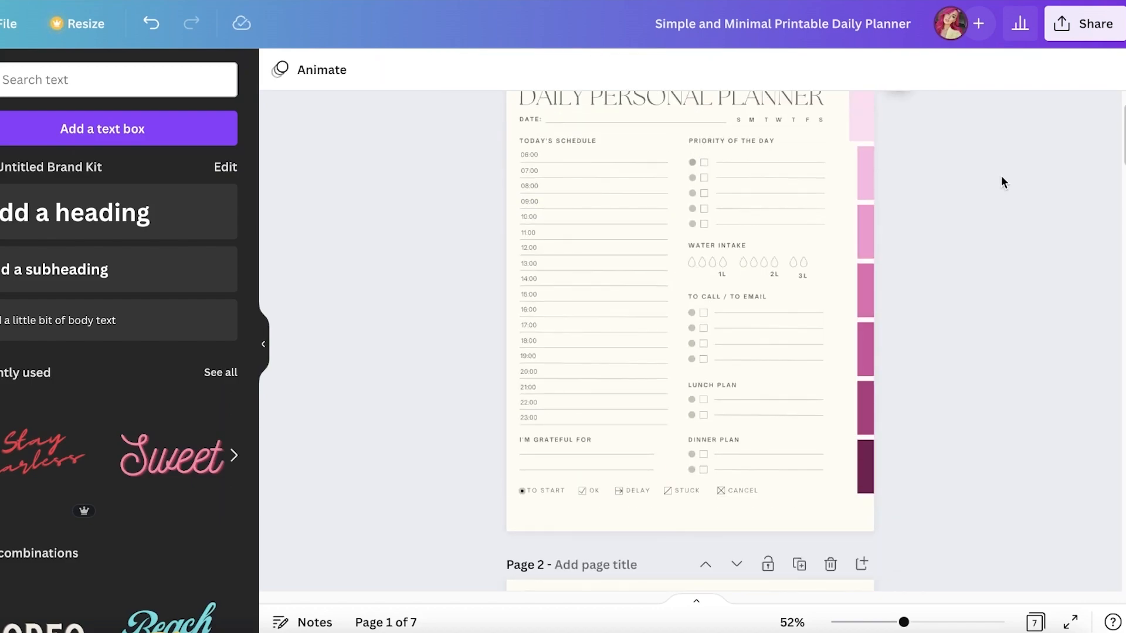
pyautogui.scroll(-7, 1001, 175)
pyautogui.scroll(-10, 1001, 175)
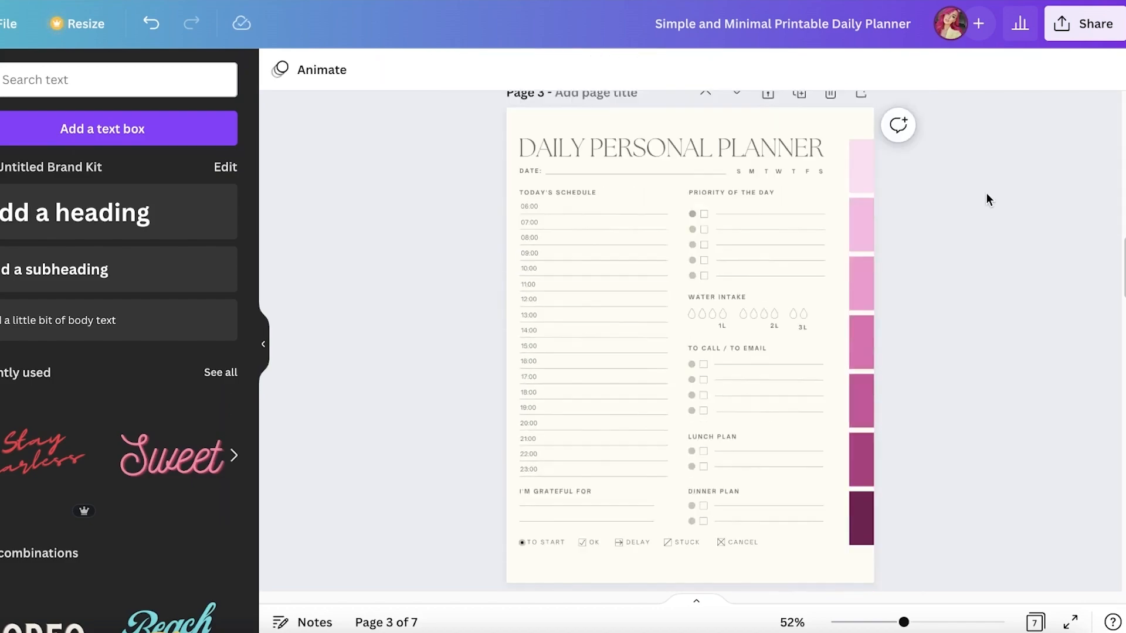
pyautogui.moveTo(830, 478); pyautogui.dragTo(880, 570)
pyautogui.hotkey('shift', 'Right')
pyautogui.click(972, 396)
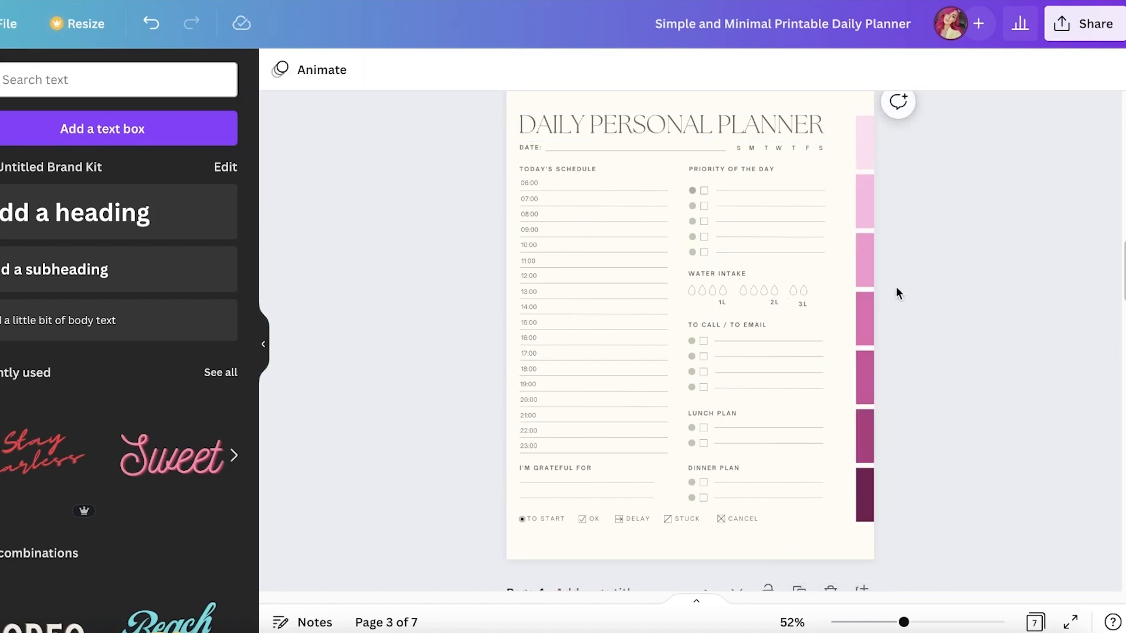
pyautogui.click(866, 264)
pyautogui.hotkey('shift', 'Left')
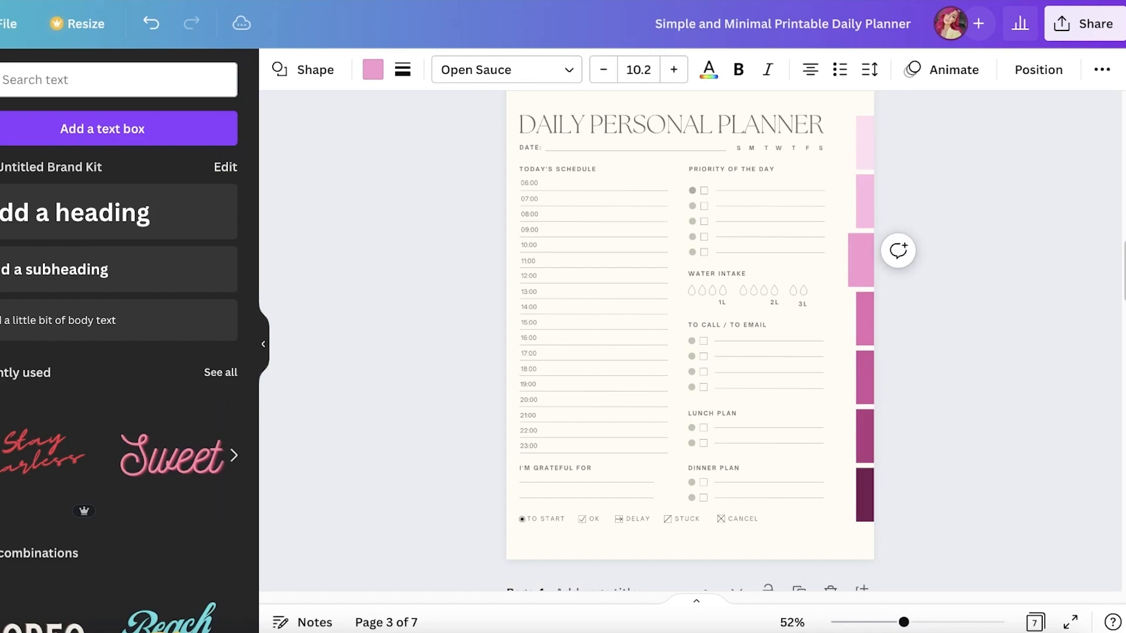
pyautogui.click(989, 240)
pyautogui.scroll(-4, 990, 244)
pyautogui.scroll(15, 935, 287)
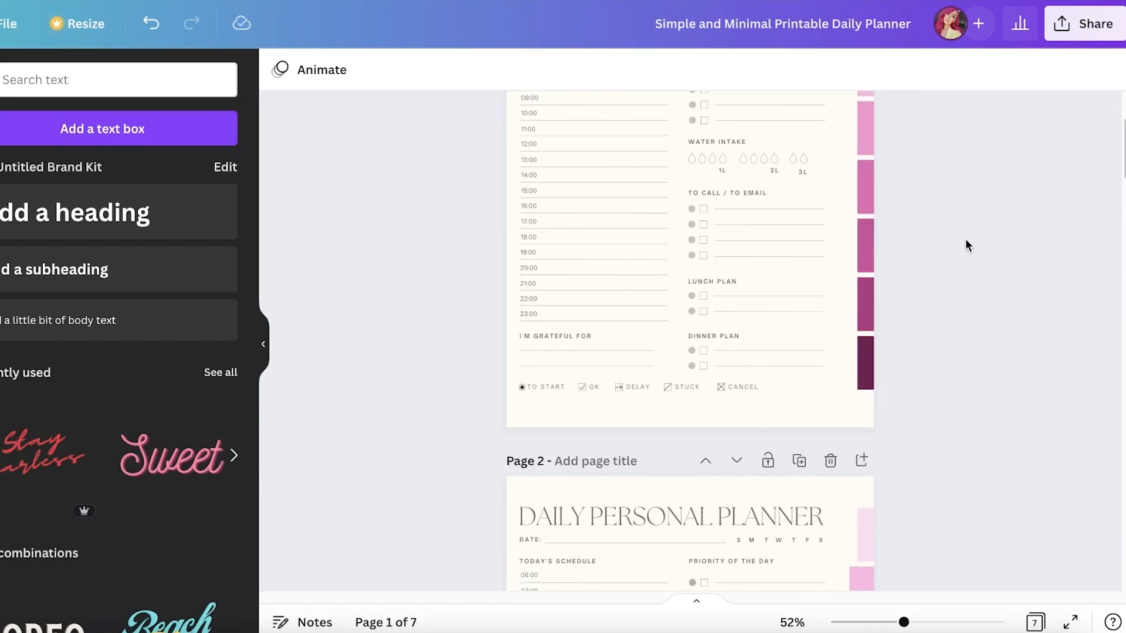
pyautogui.scroll(3, 885, 136)
pyautogui.scroll(-20, 947, 261)
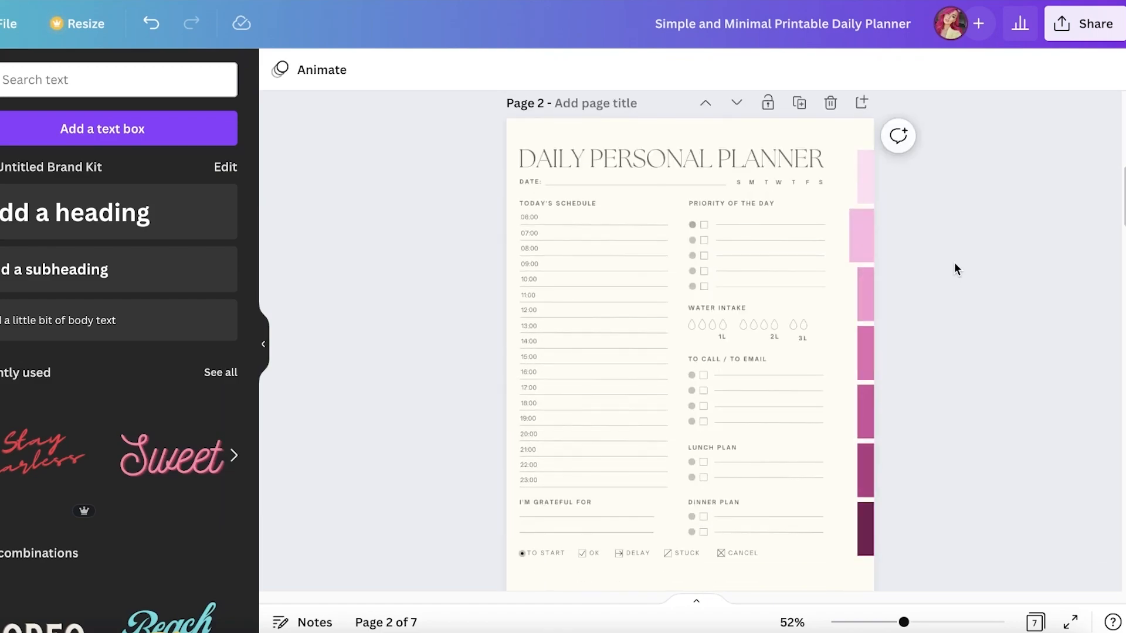
pyautogui.scroll(20, 943, 260)
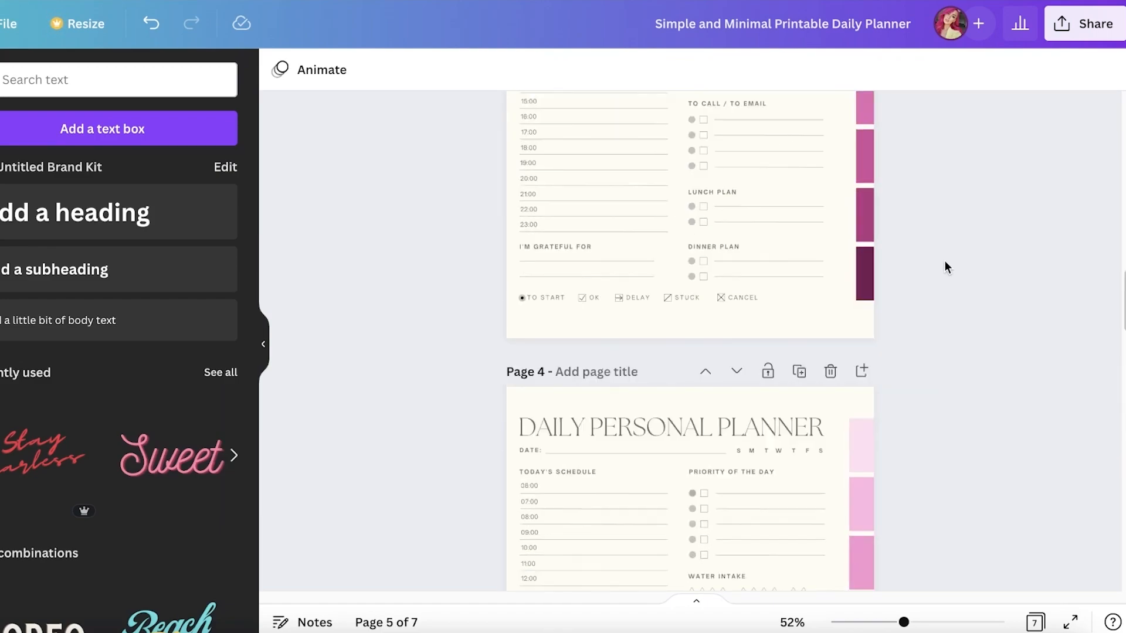
# Download all seven pages of the design as a PDF Standard file
pyautogui.click(1069, 27)
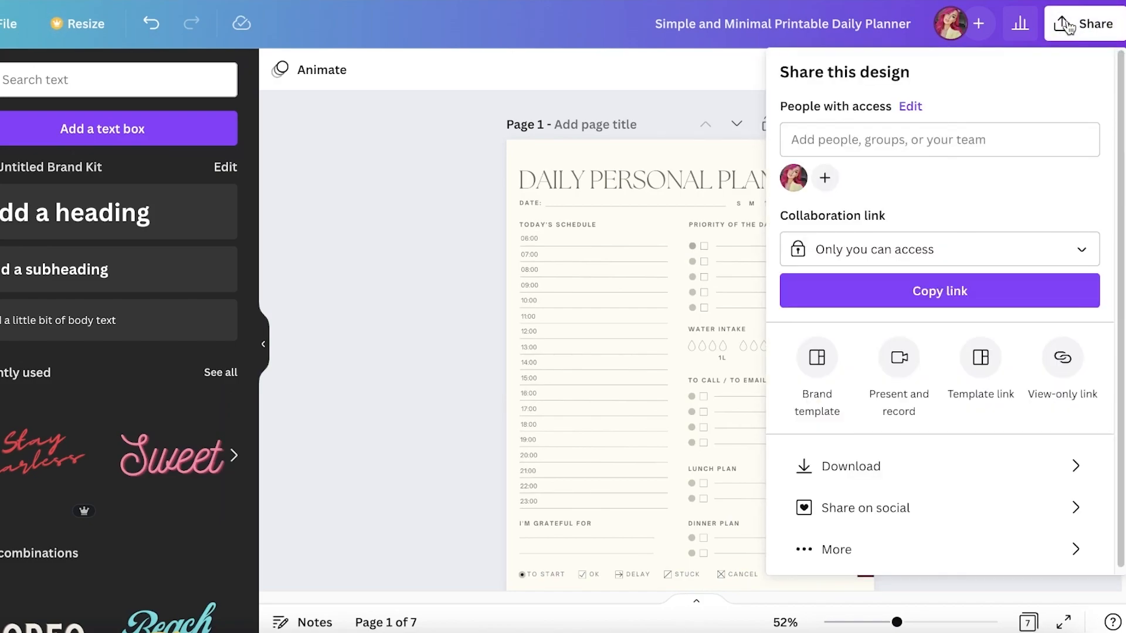
pyautogui.click(815, 467)
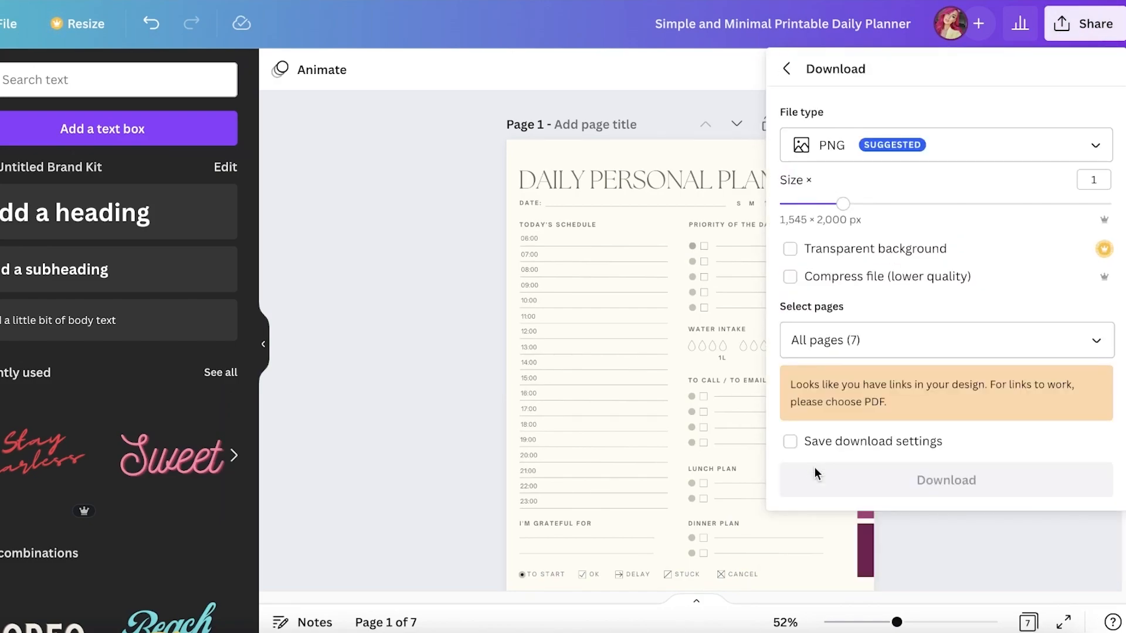
pyautogui.click(832, 150)
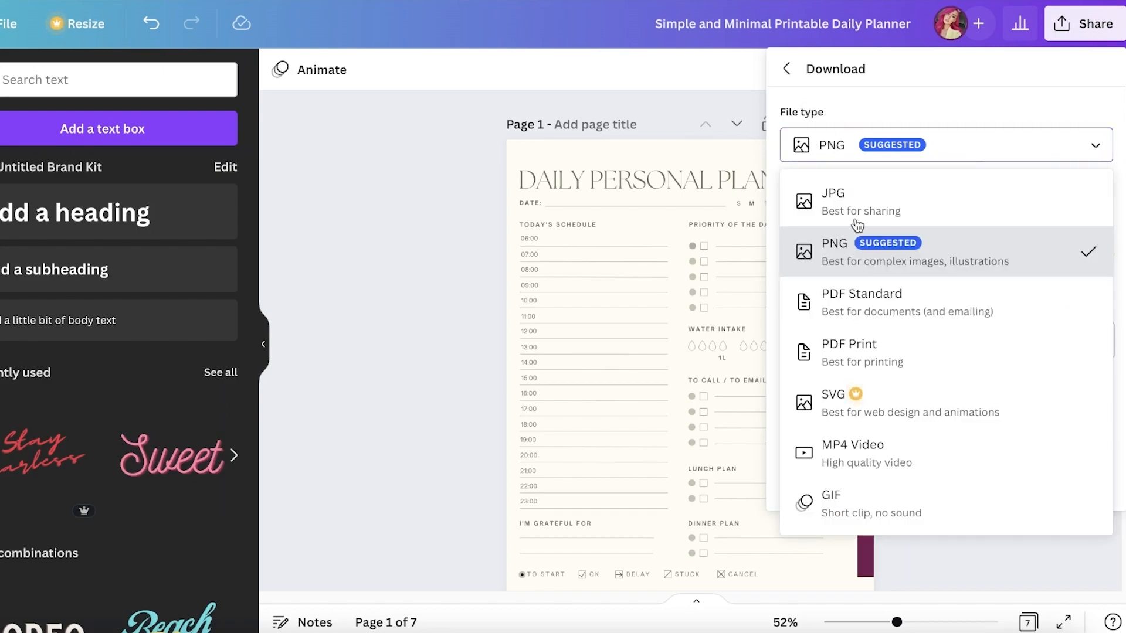
pyautogui.click(872, 312)
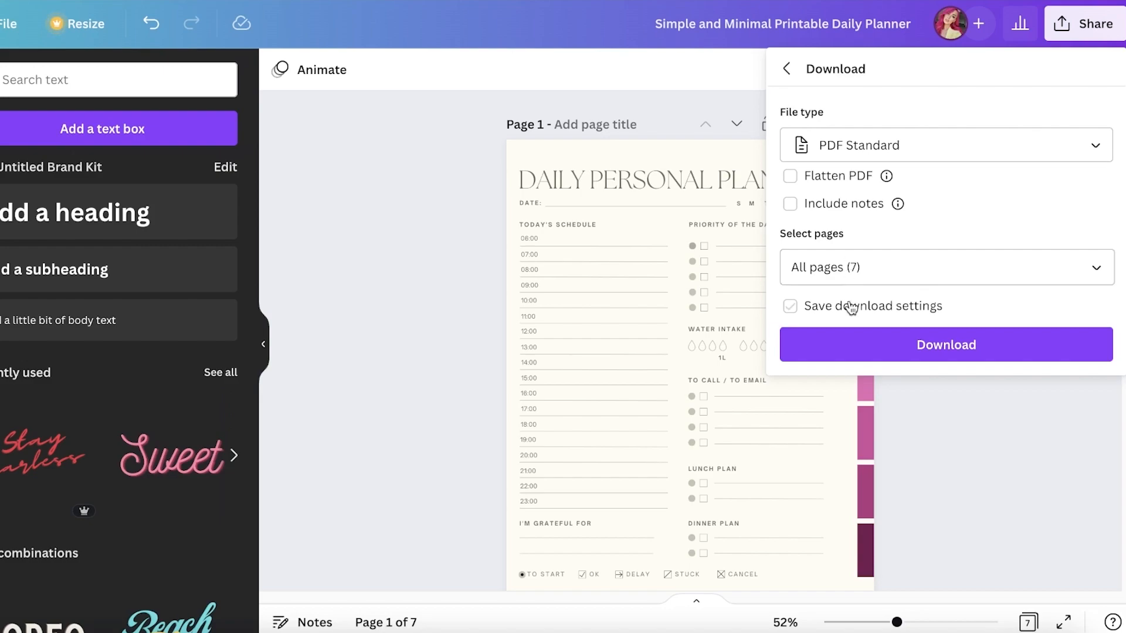
pyautogui.click(860, 345)
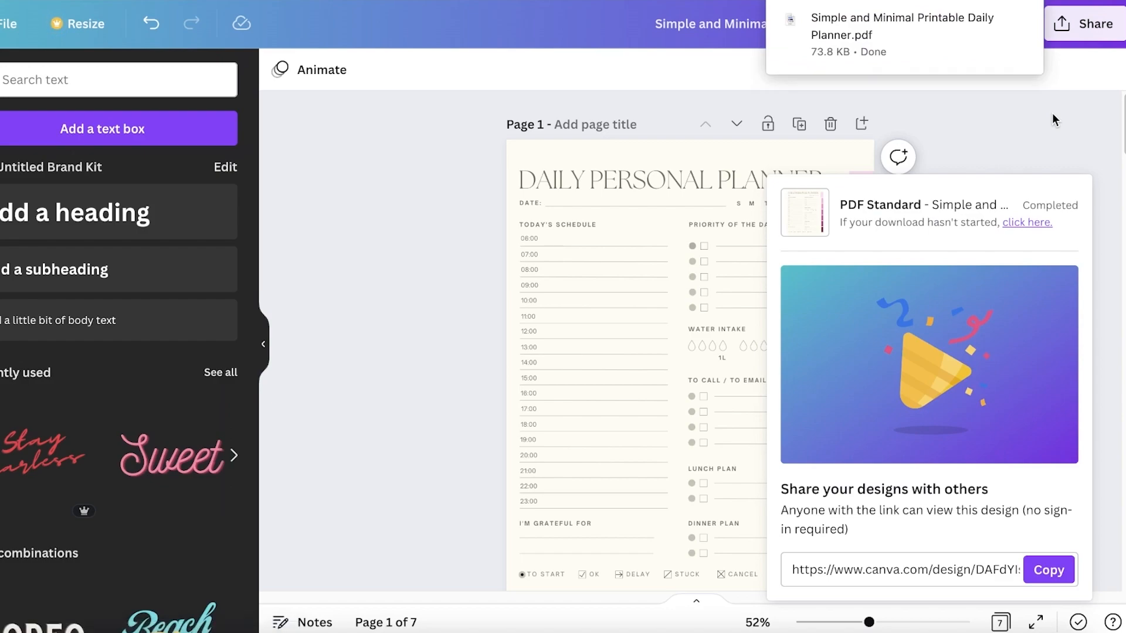
# Open the downloaded PDF and test its page links by following several of the tabs, including the second and third
pyautogui.click(820, 45)
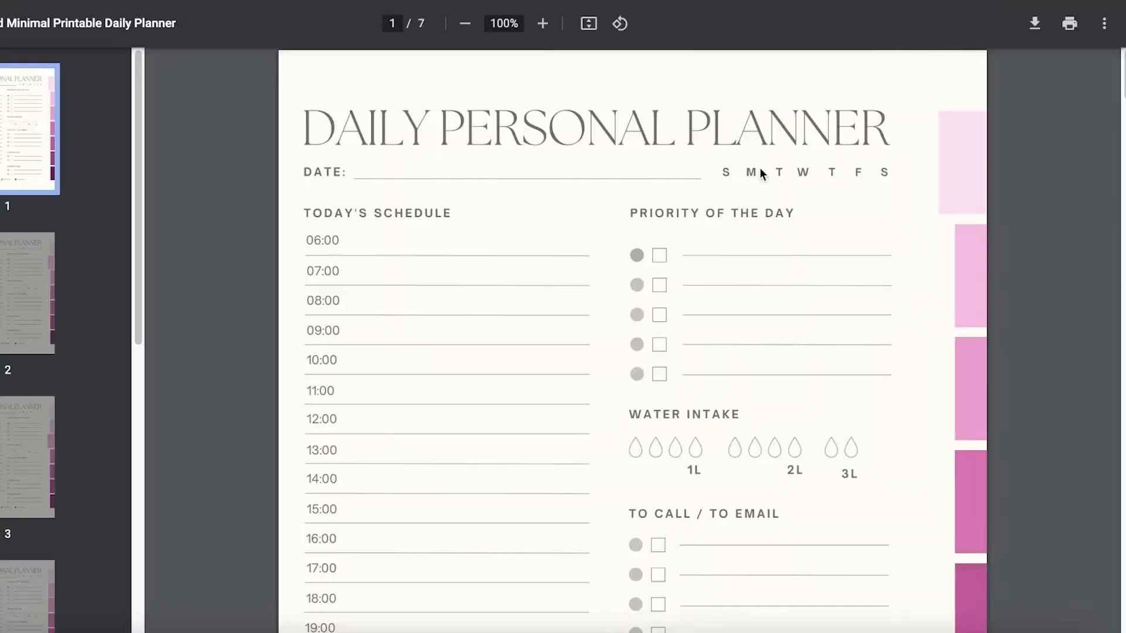
pyautogui.click(964, 299)
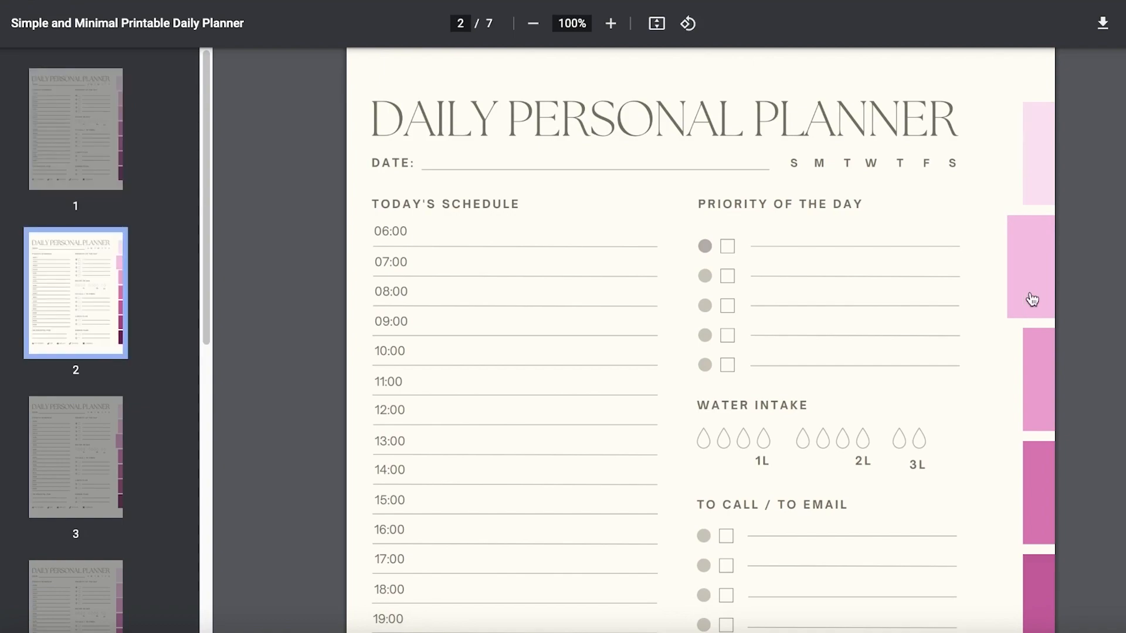
pyautogui.click(1036, 366)
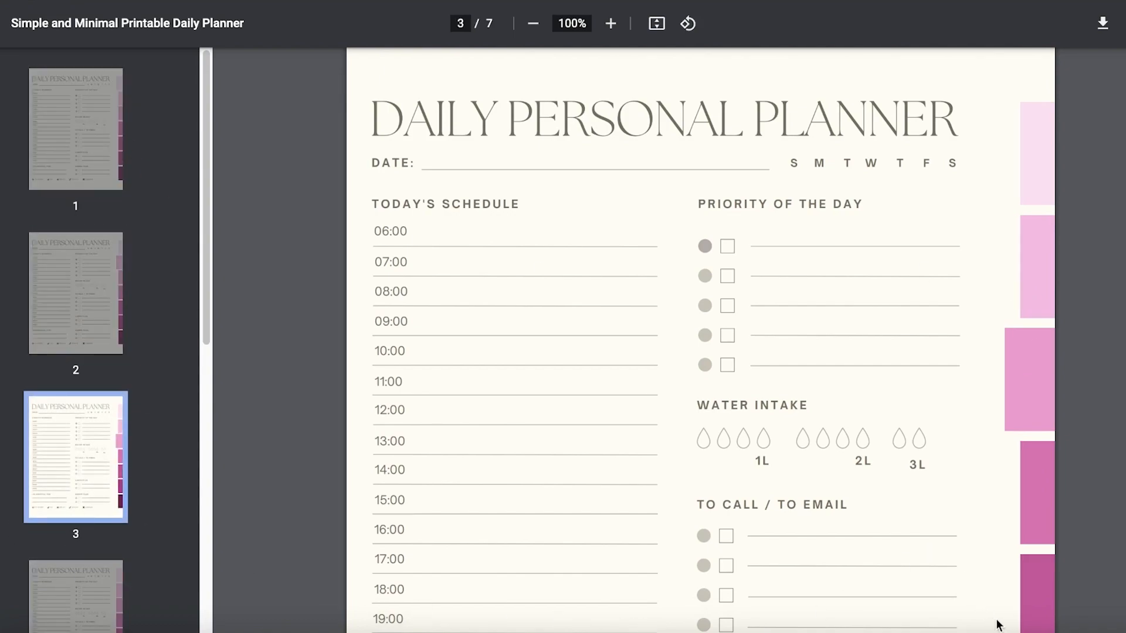
pyautogui.click(1039, 617)
pyautogui.click(1033, 376)
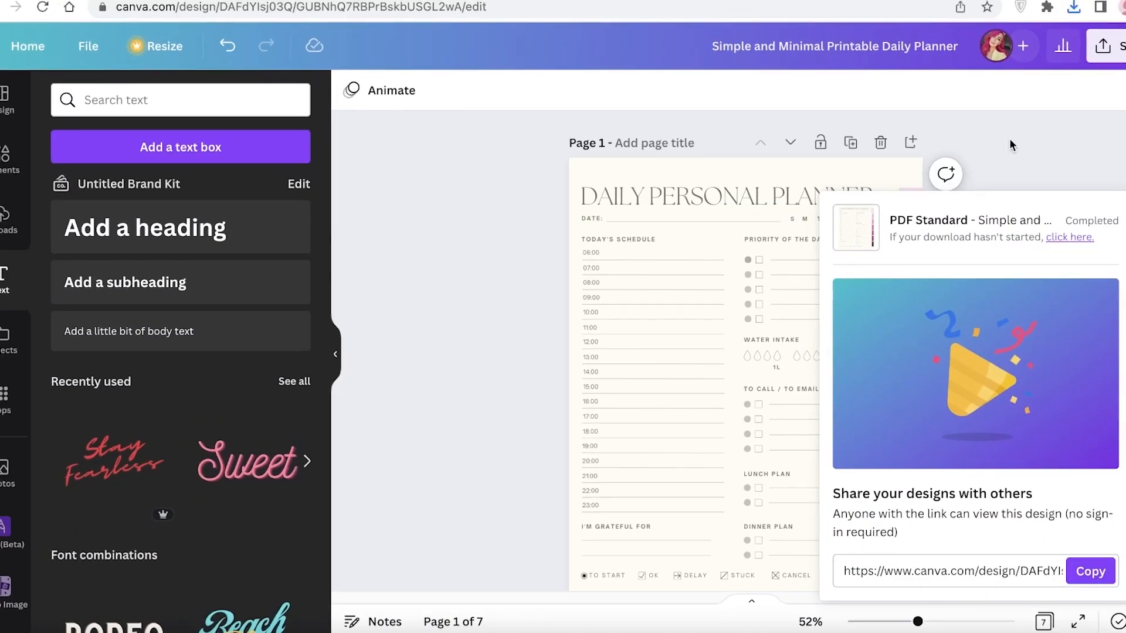
# Dismiss the download notice in Canva and search the elements library for "flowers", limited to graphics
pyautogui.click(1084, 129)
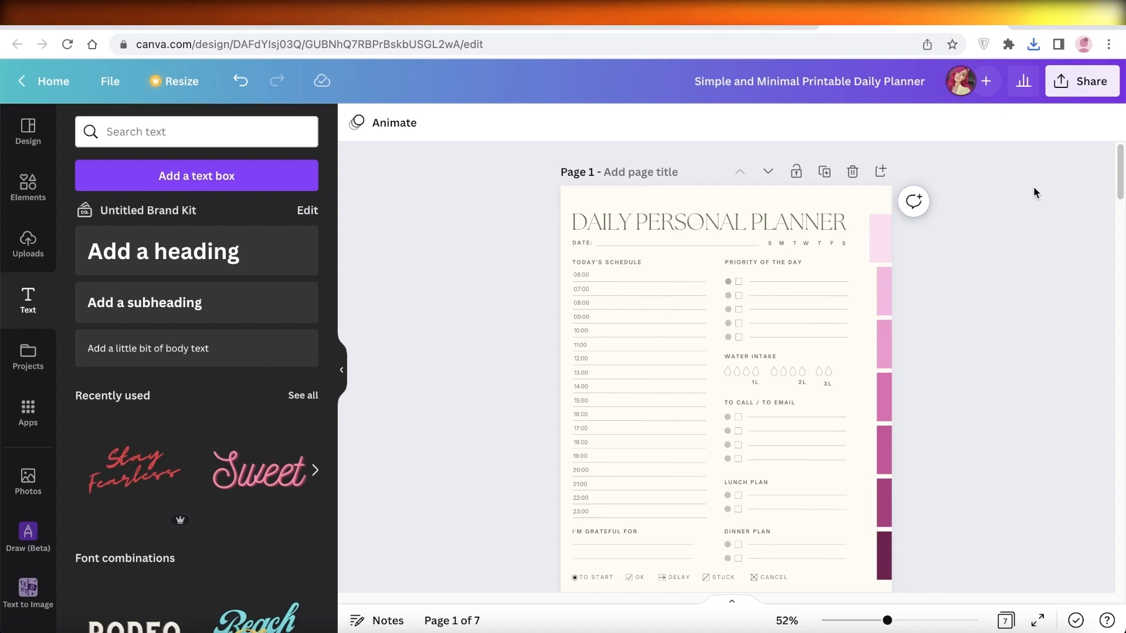
pyautogui.click(20, 183)
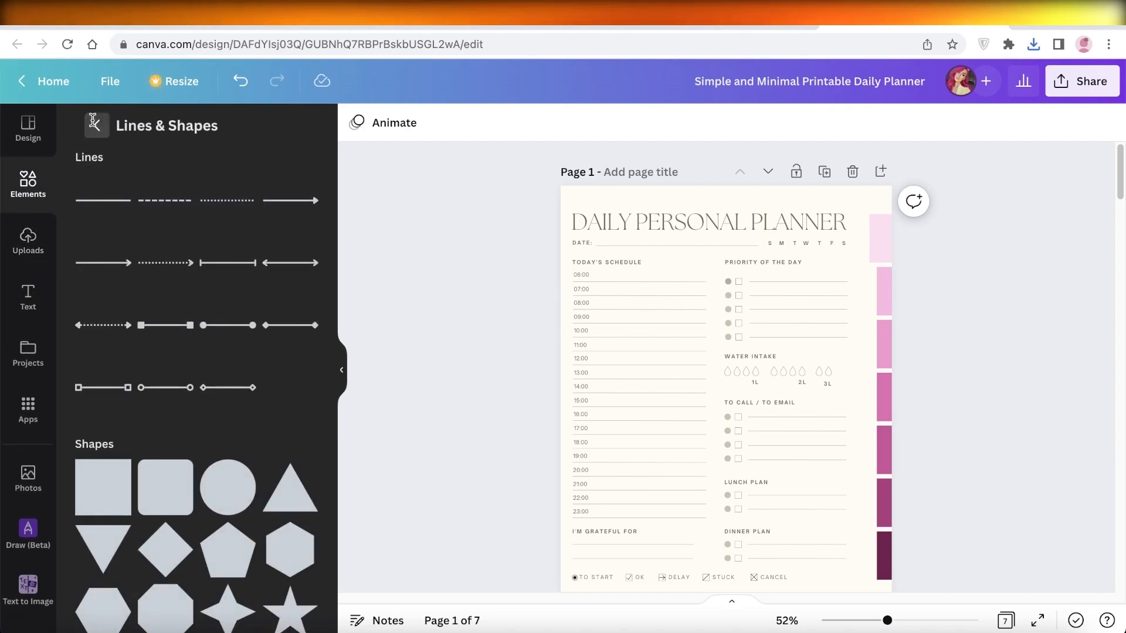
pyautogui.click(94, 125)
pyautogui.scroll(-2, 371, 240)
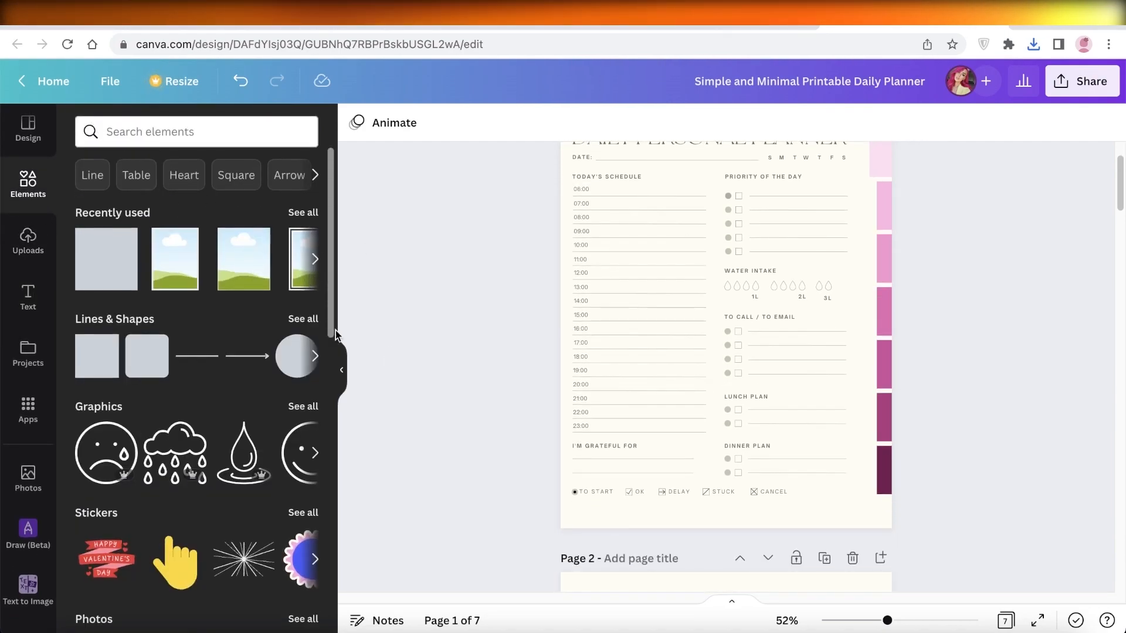
pyautogui.scroll(-3, 502, 367)
pyautogui.scroll(9, 503, 367)
pyautogui.click(244, 124)
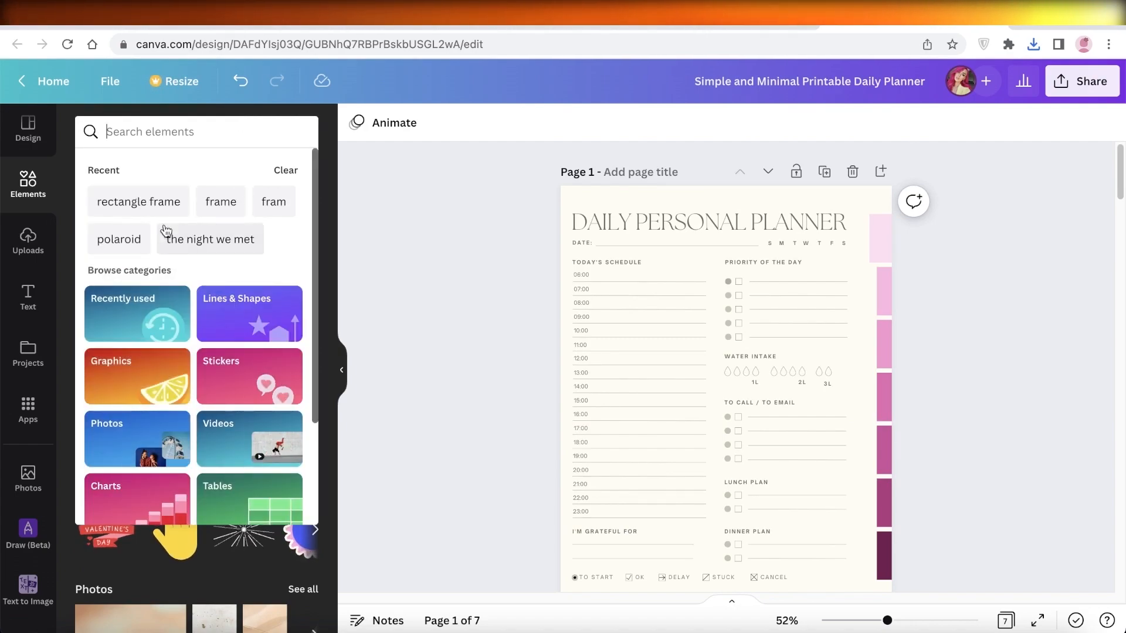
pyautogui.write('flowers')
pyautogui.press('Return')
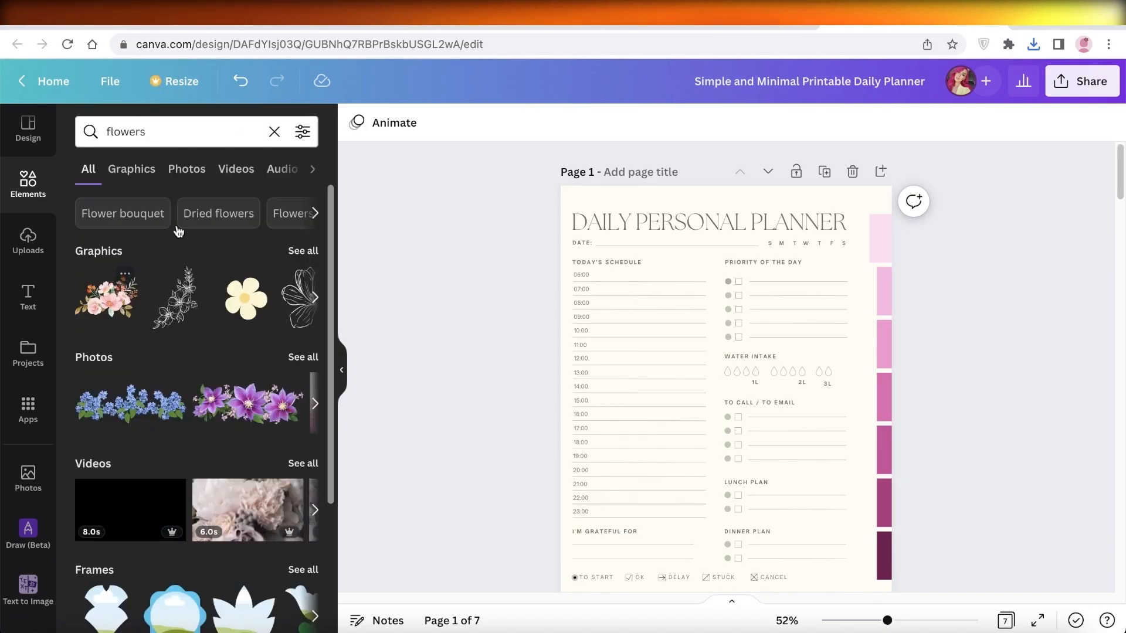
pyautogui.click(145, 172)
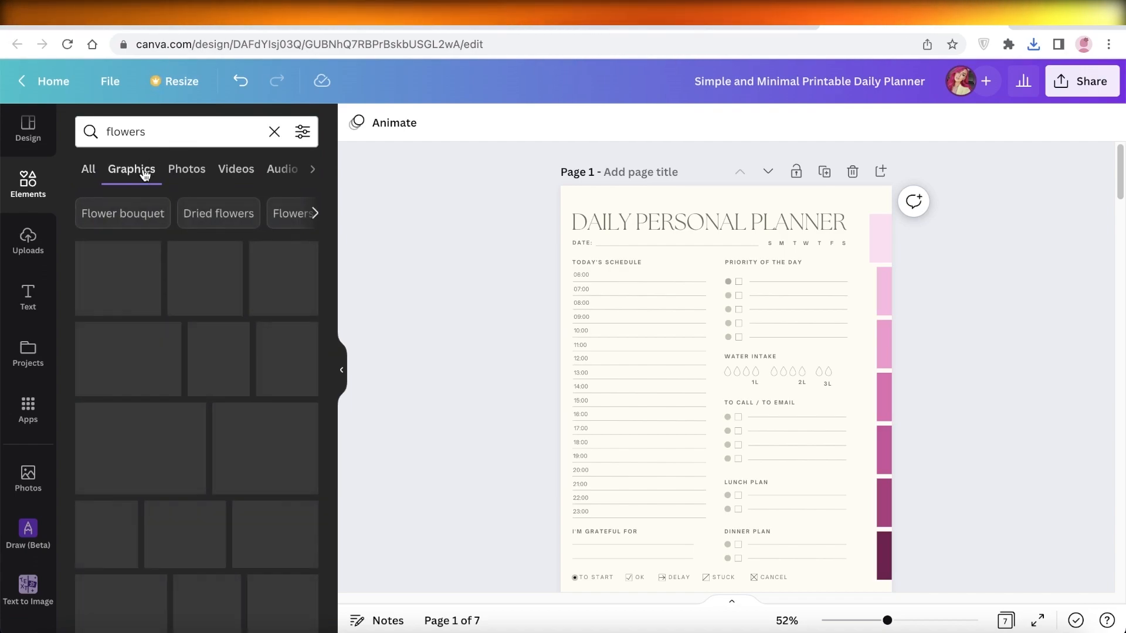
# Add the yellow watercolour flower to page 1, shrink it and place it at the upper-right end of the planner title
pyautogui.scroll(-10, 196, 346)
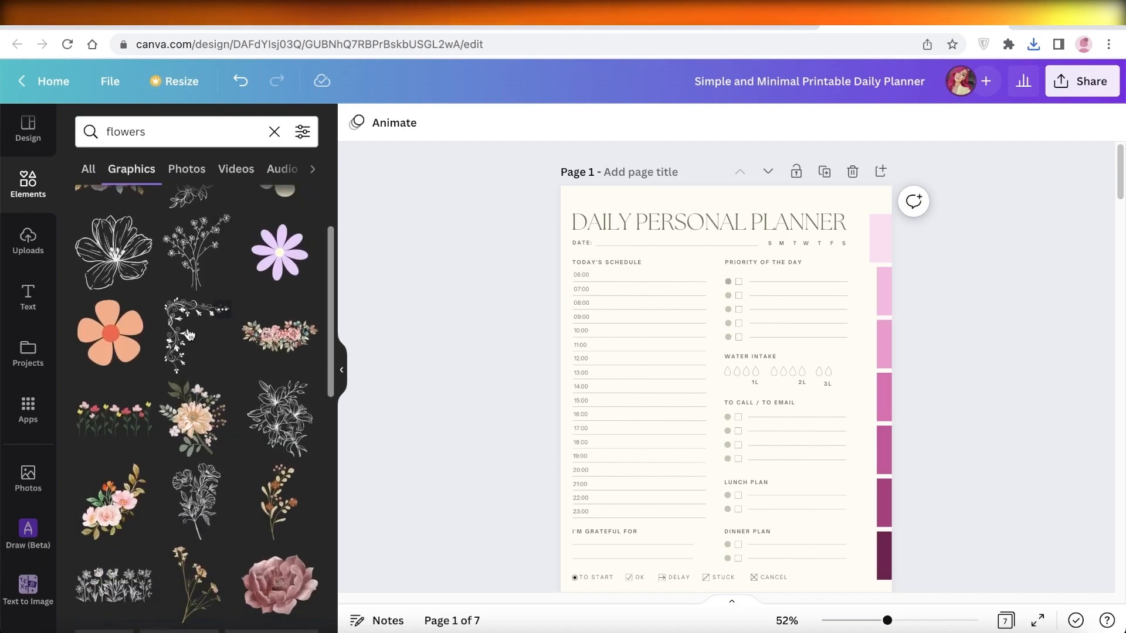
pyautogui.click(279, 432)
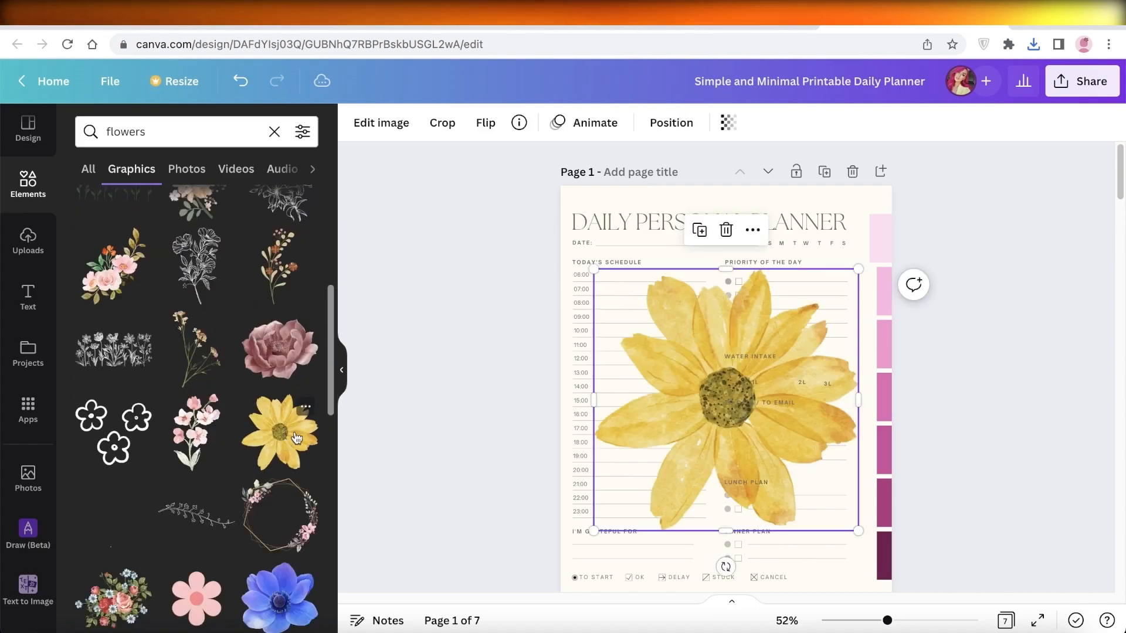
pyautogui.moveTo(868, 529); pyautogui.dragTo(629, 305)
pyautogui.moveTo(596, 340); pyautogui.dragTo(628, 328)
pyautogui.moveTo(619, 289); pyautogui.dragTo(851, 210)
pyautogui.click(968, 209)
pyautogui.scroll(-5, 967, 209)
pyautogui.scroll(5, 967, 208)
pyautogui.scroll(-2, 970, 207)
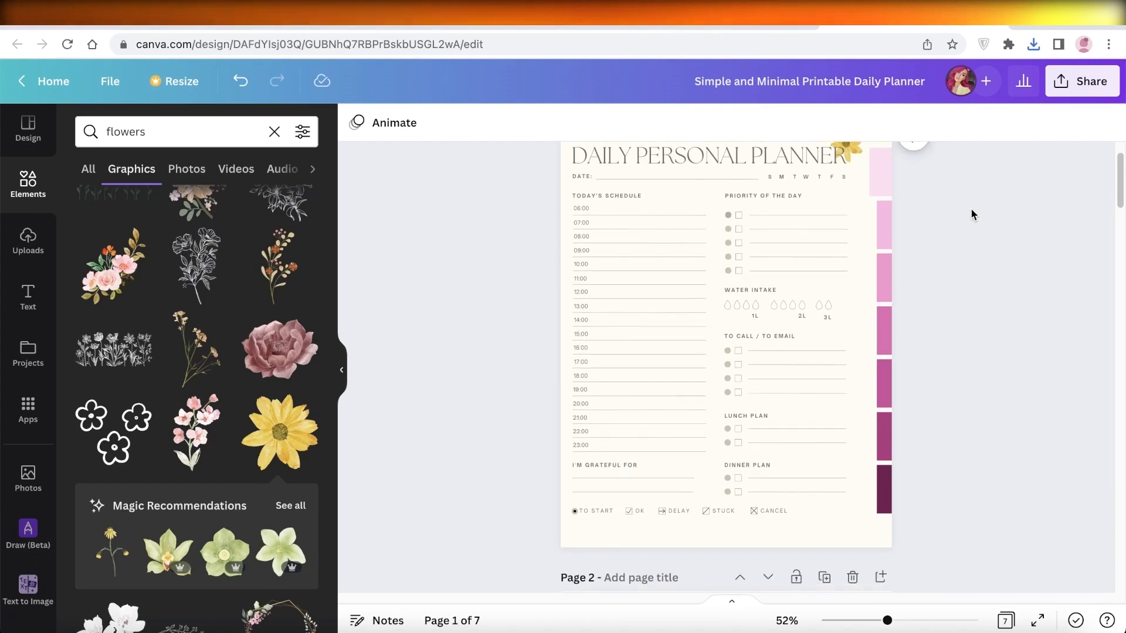